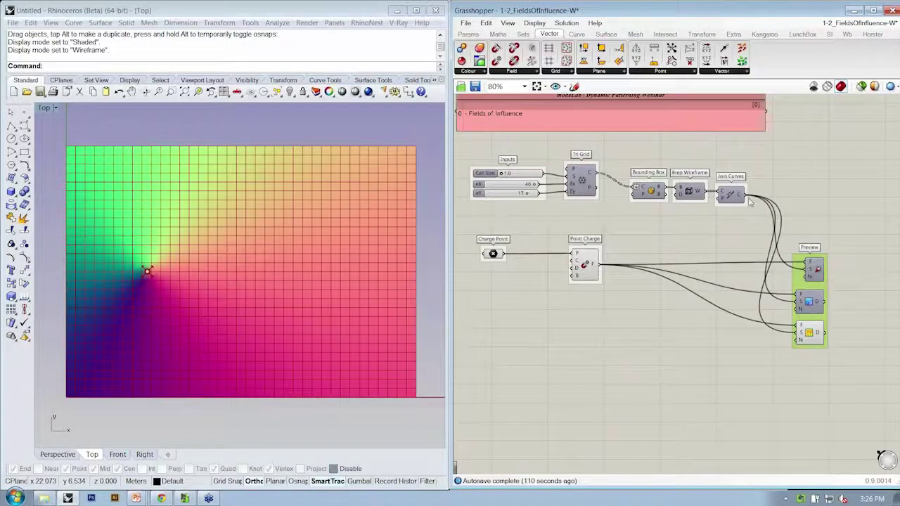
Move the Bounding Box, Brep Wireframe and Join Curves group lower on the canvas, between the Tri Grid and Point Charge rows.
{"action": "right_click_drag", "start_coordinate": [638, 223], "coordinate": [639, 228]}
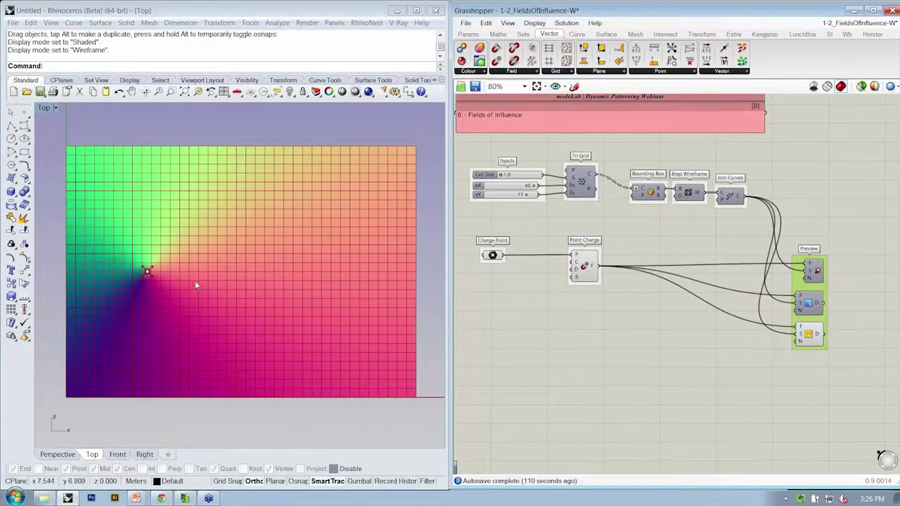
{"action": "mouse_move", "coordinate": [553, 313]}
{"action": "right_mouse_down"}
{"action": "mouse_move", "coordinate": [539, 321]}
{"action": "mouse_move", "coordinate": [546, 322]}
{"action": "right_mouse_up"}
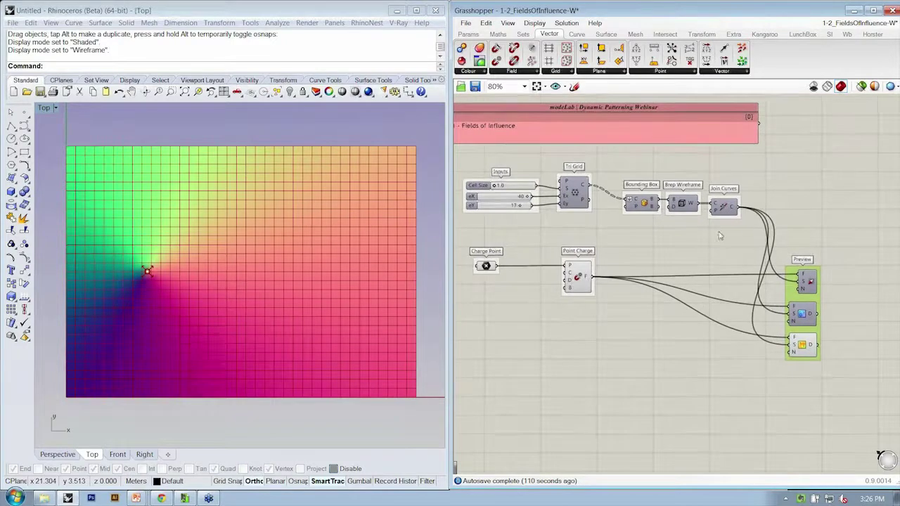
{"action": "left_click_drag", "start_coordinate": [720, 233], "coordinate": [640, 235]}
{"action": "left_click", "coordinate": [841, 224]}
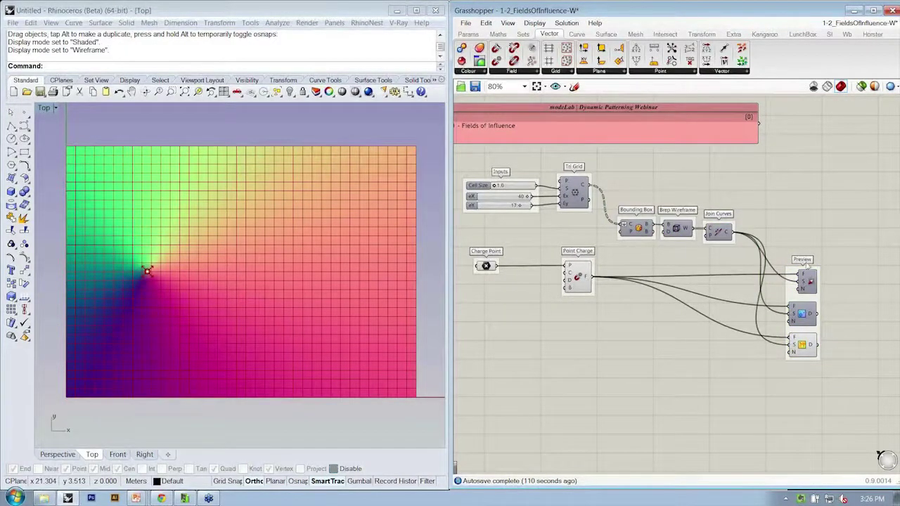
Highlight the three field display components in the Preview group one by one to check which wires feed each.
{"action": "left_click", "coordinate": [807, 282]}
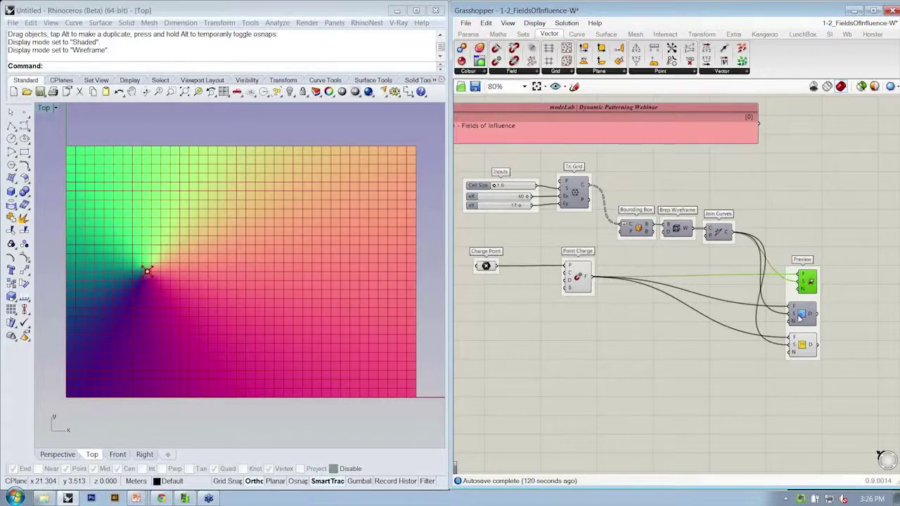
{"action": "left_click", "coordinate": [802, 314]}
{"action": "left_click", "coordinate": [801, 345]}
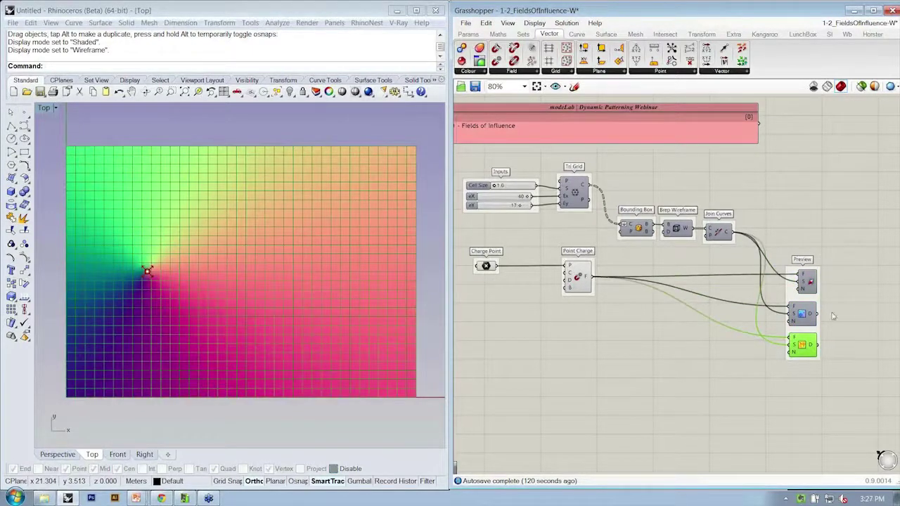
{"action": "left_click", "coordinate": [832, 359]}
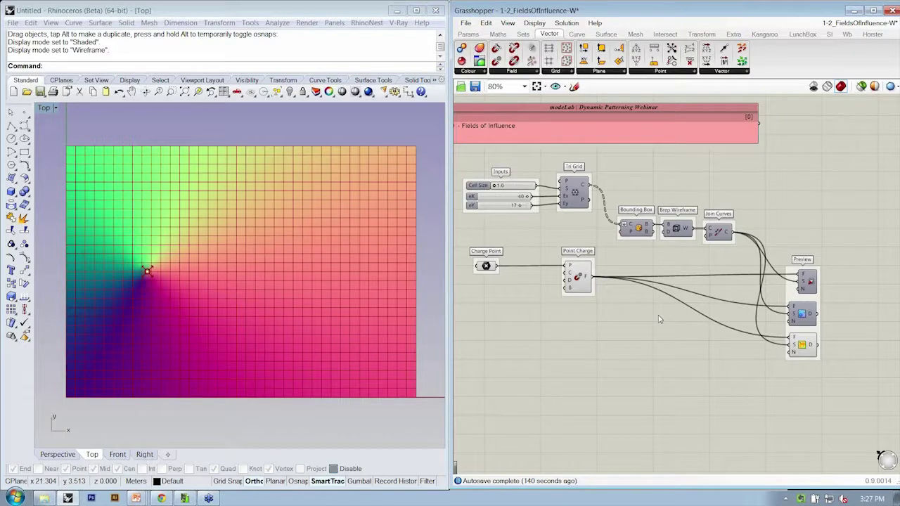
Turn on the preview of the FTensor component and turn off the preview of the direction display below it.
{"action": "scroll", "coordinate": [696, 296], "scroll_direction": "up", "scroll_amount": 2}
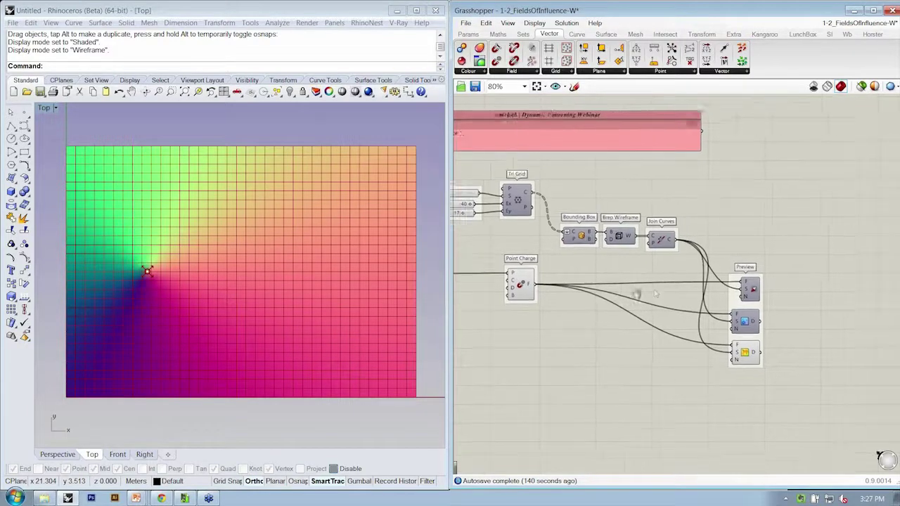
{"action": "right_click", "coordinate": [759, 274]}
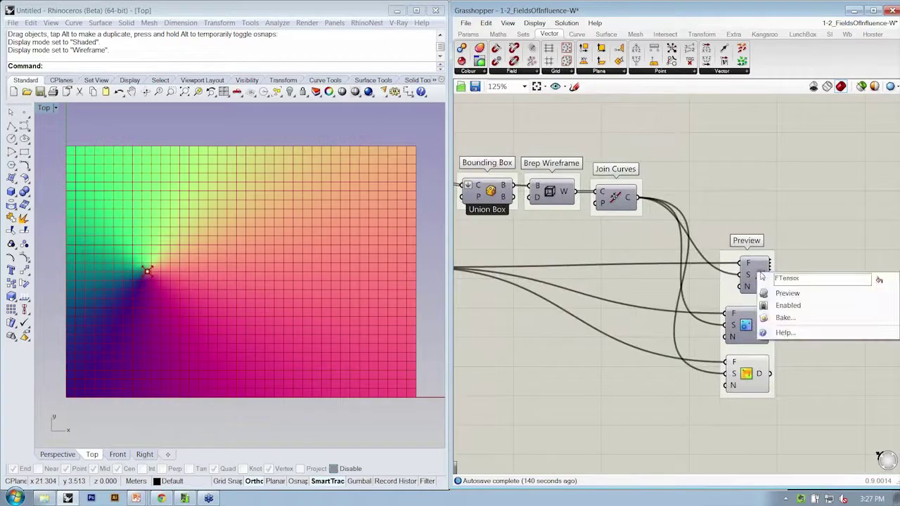
{"action": "left_click", "coordinate": [772, 291]}
{"action": "right_click", "coordinate": [751, 376]}
{"action": "left_click", "coordinate": [768, 392]}
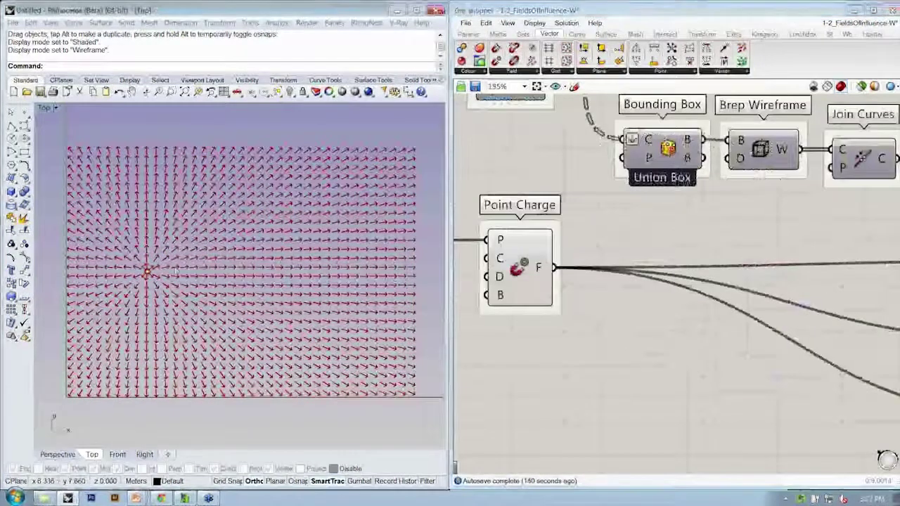
Examine the tensor arrows around the charge point and across the grid in the Top viewport.
{"action": "scroll", "coordinate": [175, 270], "scroll_direction": "up", "scroll_amount": 8}
{"action": "right_click_drag", "start_coordinate": [276, 277], "coordinate": [296, 276]}
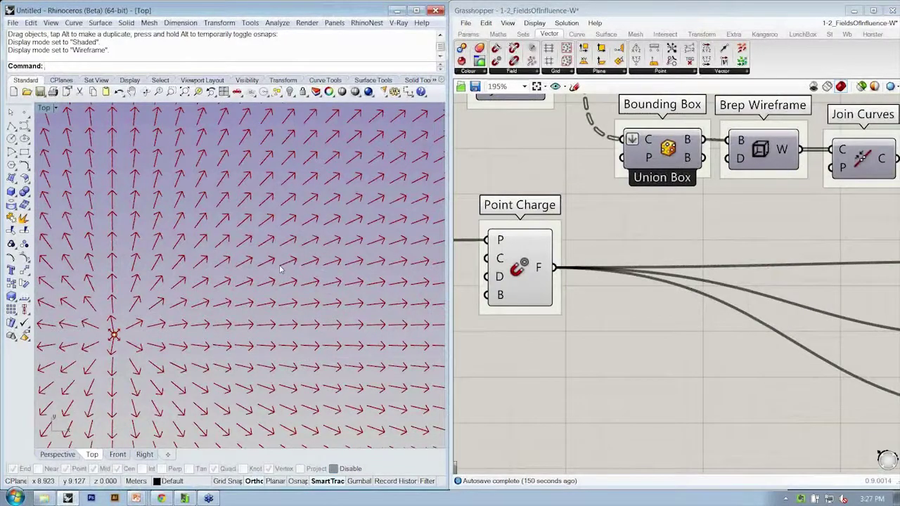
{"action": "right_click_drag", "start_coordinate": [280, 270], "coordinate": [225, 280]}
{"action": "scroll", "coordinate": [262, 272], "scroll_direction": "down", "scroll_amount": 10}
{"action": "scroll", "coordinate": [225, 281], "scroll_direction": "up", "scroll_amount": 2}
{"action": "scroll", "coordinate": [169, 304], "scroll_direction": "up", "scroll_amount": 5}
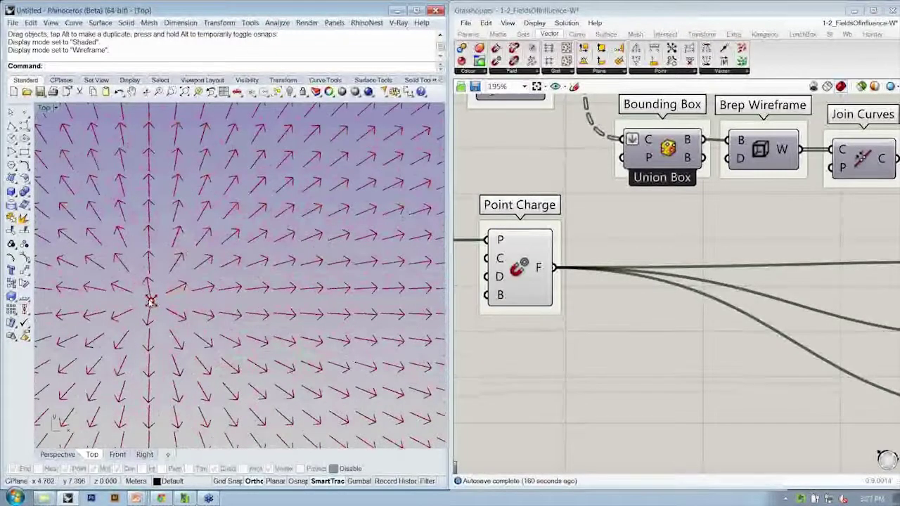
{"action": "scroll", "coordinate": [150, 301], "scroll_direction": "down", "scroll_amount": 3}
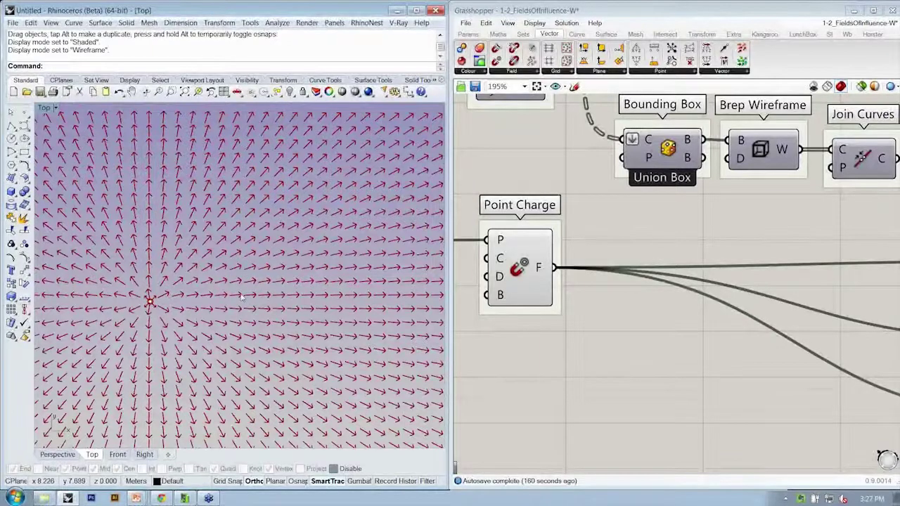
{"action": "scroll", "coordinate": [183, 243], "scroll_direction": "down", "scroll_amount": 3}
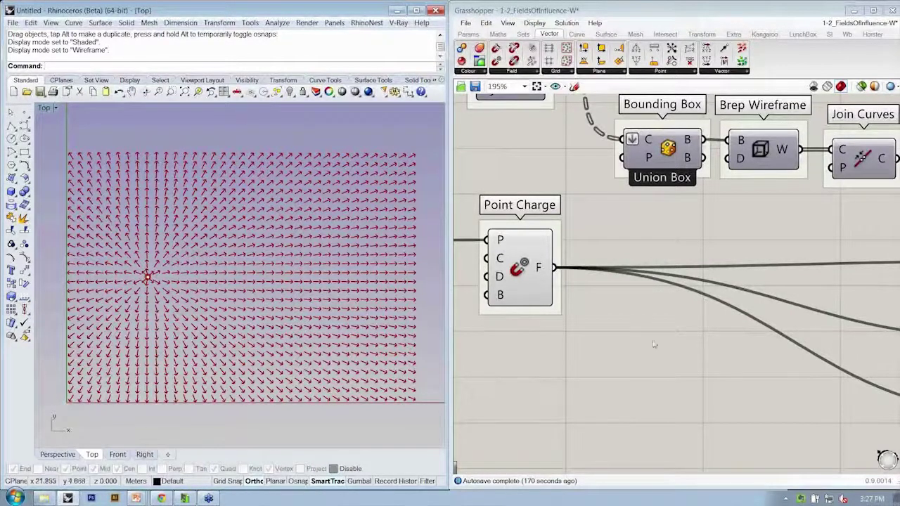
Look through the available Vector components and nudge the tensor display component slightly lower in the Preview group.
{"action": "scroll", "coordinate": [654, 344], "scroll_direction": "down", "scroll_amount": 4}
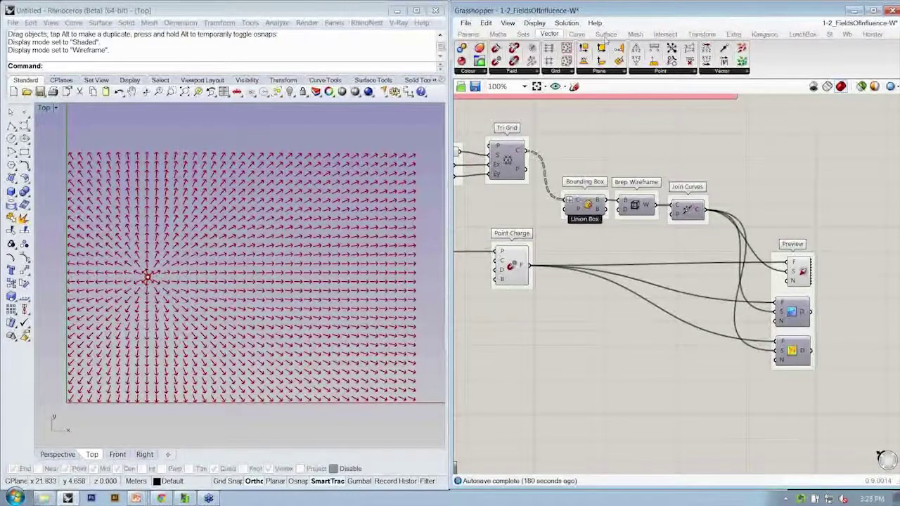
{"action": "left_click", "coordinate": [711, 72]}
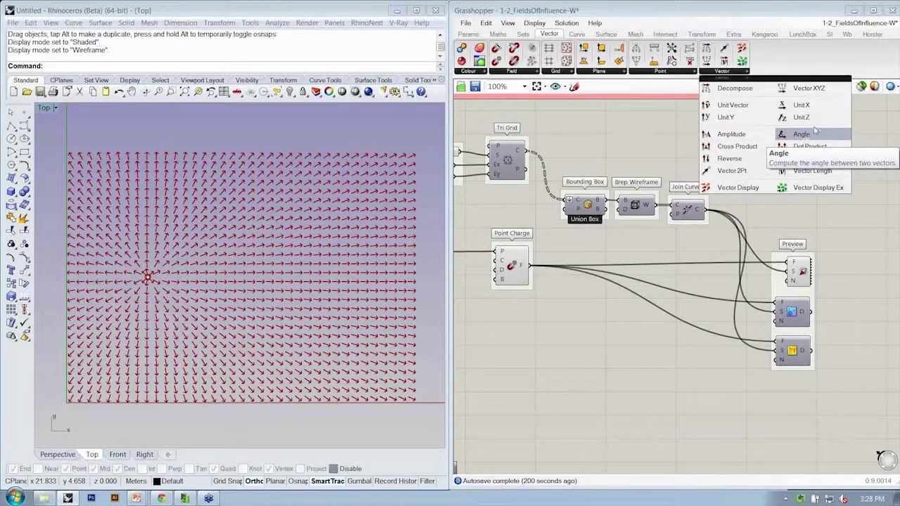
{"action": "left_click", "coordinate": [800, 273]}
{"action": "left_click_drag", "start_coordinate": [801, 273], "coordinate": [801, 278]}
{"action": "left_click", "coordinate": [814, 227]}
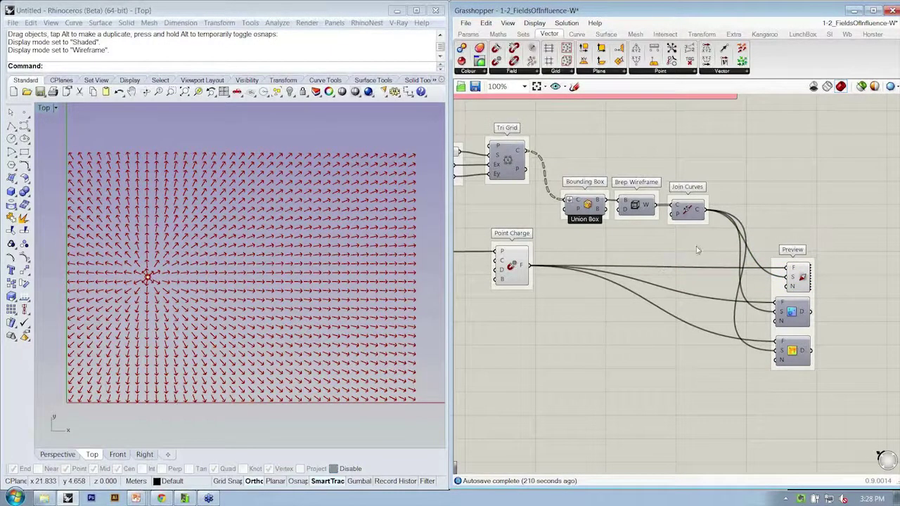
Turn off the preview of the tensor display and turn on the preview of the scalar display in the Preview group.
{"action": "mouse_move", "coordinate": [664, 274]}
{"action": "right_mouse_down"}
{"action": "mouse_move", "coordinate": [675, 272]}
{"action": "mouse_move", "coordinate": [661, 263]}
{"action": "right_mouse_up"}
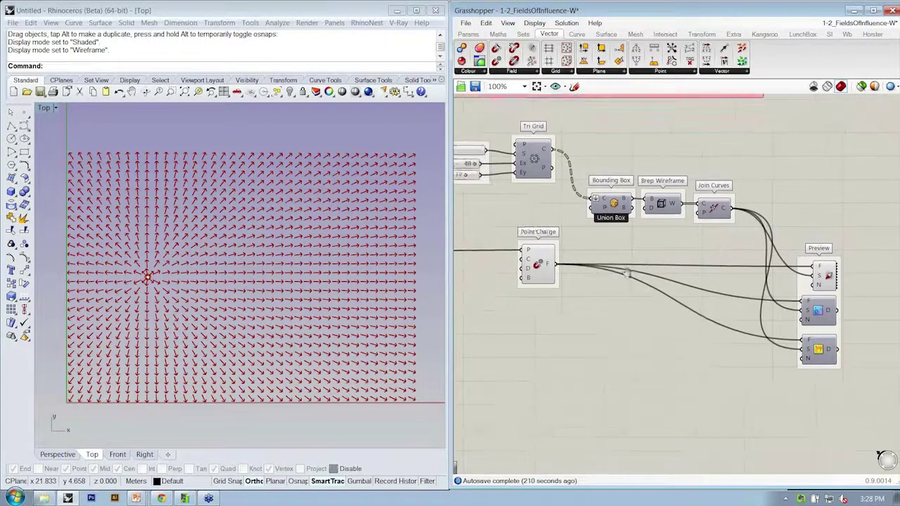
{"action": "right_click_drag", "start_coordinate": [602, 269], "coordinate": [649, 285]}
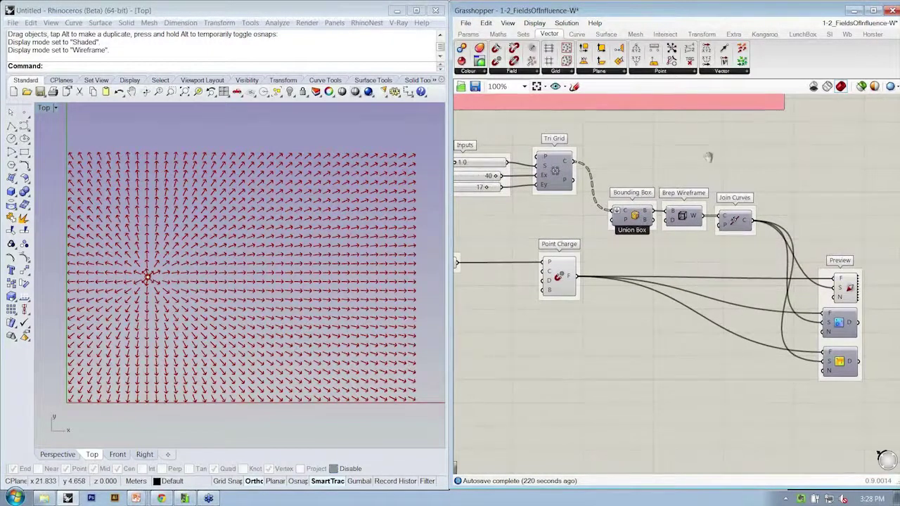
{"action": "right_click_drag", "start_coordinate": [708, 157], "coordinate": [715, 169]}
{"action": "right_click_drag", "start_coordinate": [828, 287], "coordinate": [768, 234]}
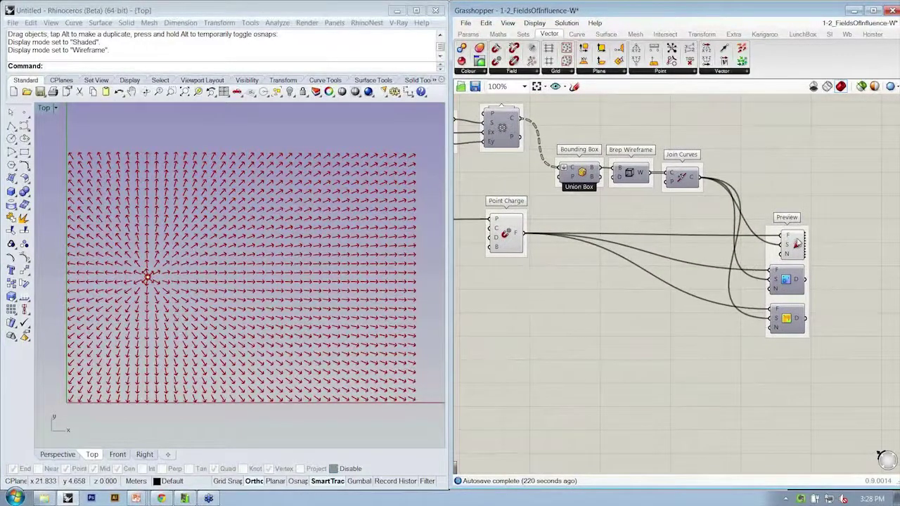
{"action": "scroll", "coordinate": [842, 263], "scroll_direction": "up", "scroll_amount": 2}
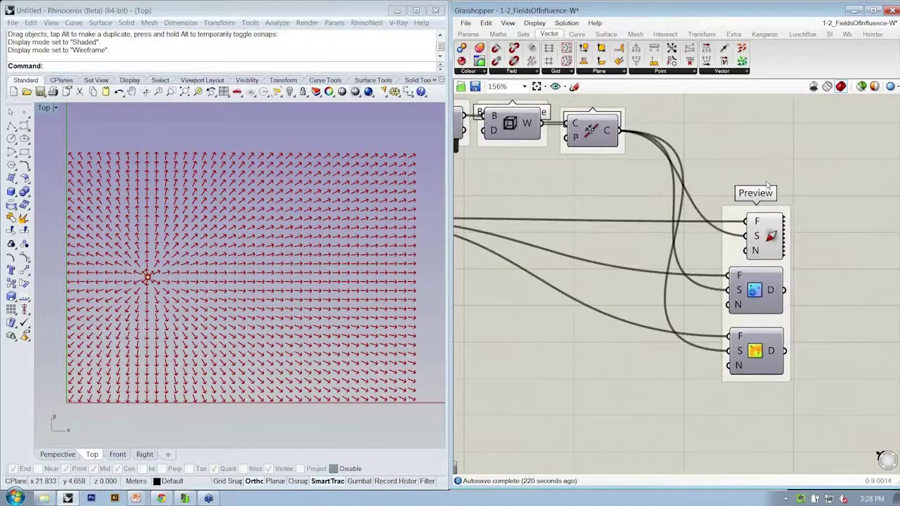
{"action": "left_click", "coordinate": [769, 237]}
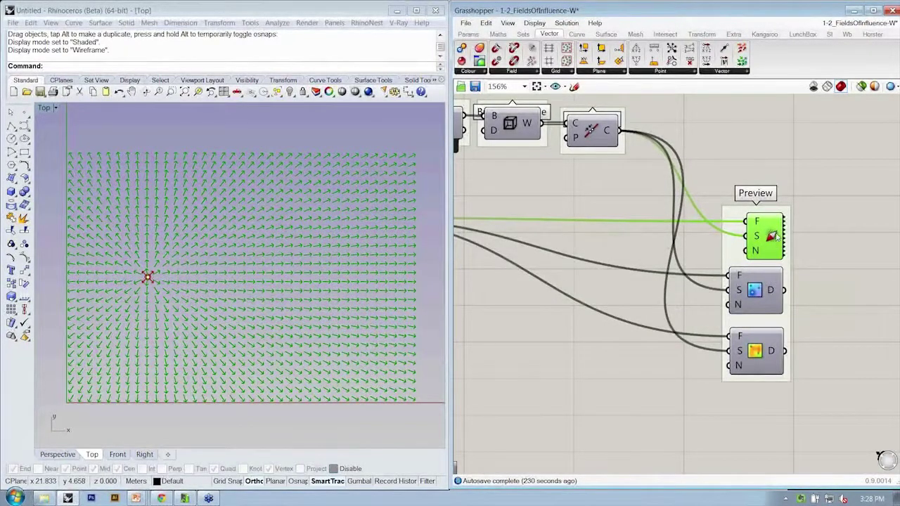
{"action": "right_click", "coordinate": [771, 239]}
{"action": "left_click", "coordinate": [785, 255]}
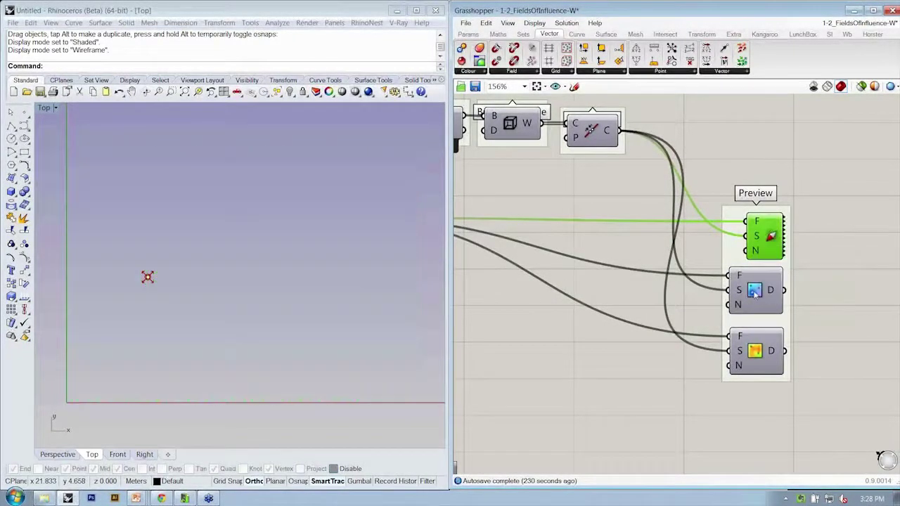
{"action": "right_click", "coordinate": [758, 293]}
{"action": "left_click", "coordinate": [767, 311]}
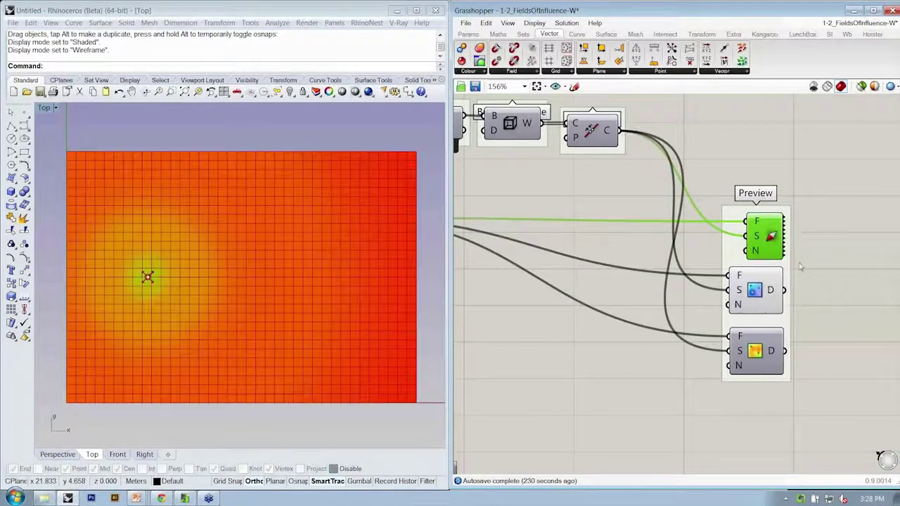
Highlight the scalar display component and examine its colour gradient around the charge point in the Top viewport.
{"action": "left_click", "coordinate": [762, 294]}
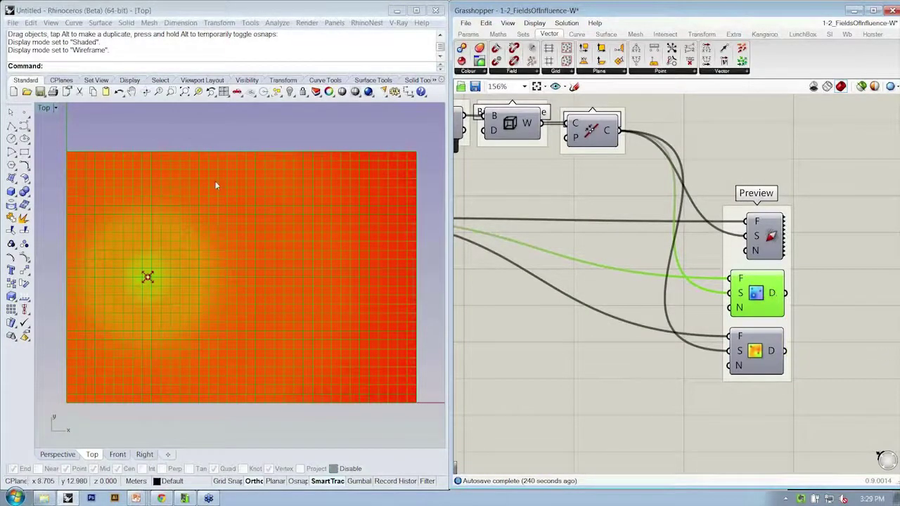
{"action": "left_click", "coordinate": [306, 418]}
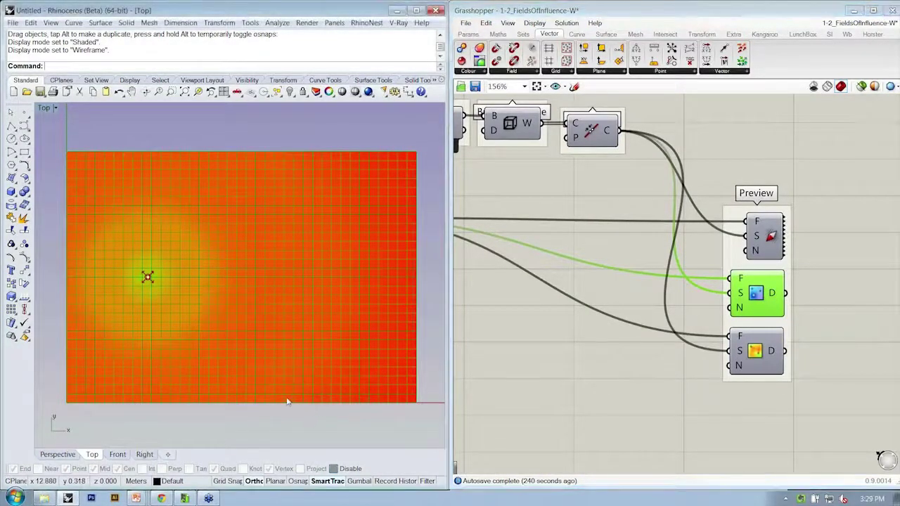
{"action": "right_click_drag", "start_coordinate": [335, 343], "coordinate": [327, 344]}
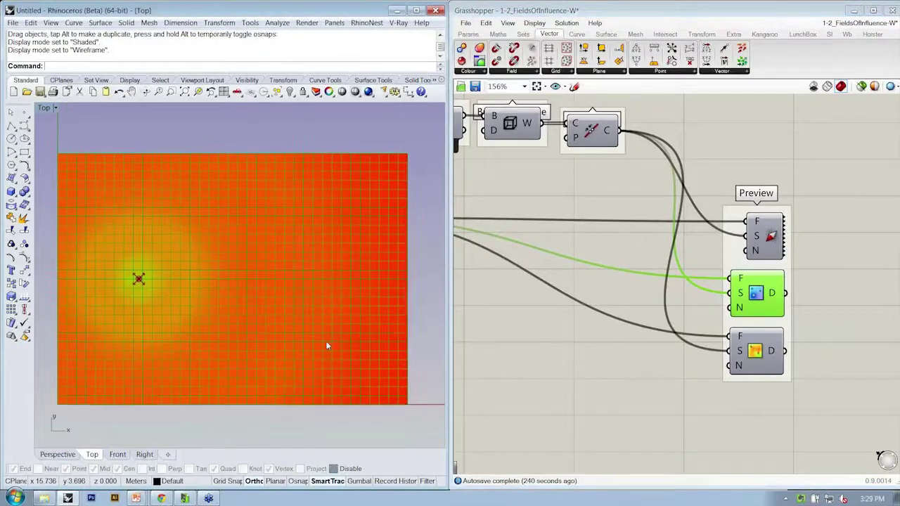
{"action": "right_click_drag", "start_coordinate": [730, 309], "coordinate": [716, 338]}
{"action": "scroll", "coordinate": [326, 265], "scroll_direction": "down", "scroll_amount": 2}
{"action": "right_click_drag", "start_coordinate": [325, 264], "coordinate": [305, 273]}
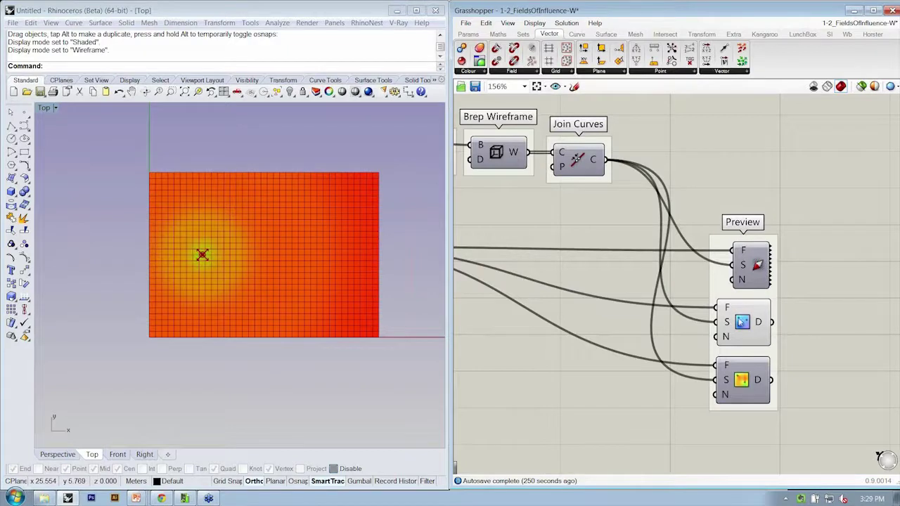
Bake the scalar display component's coloured mesh into Rhino.
{"action": "left_click", "coordinate": [748, 323]}
{"action": "mouse_move", "coordinate": [732, 336]}
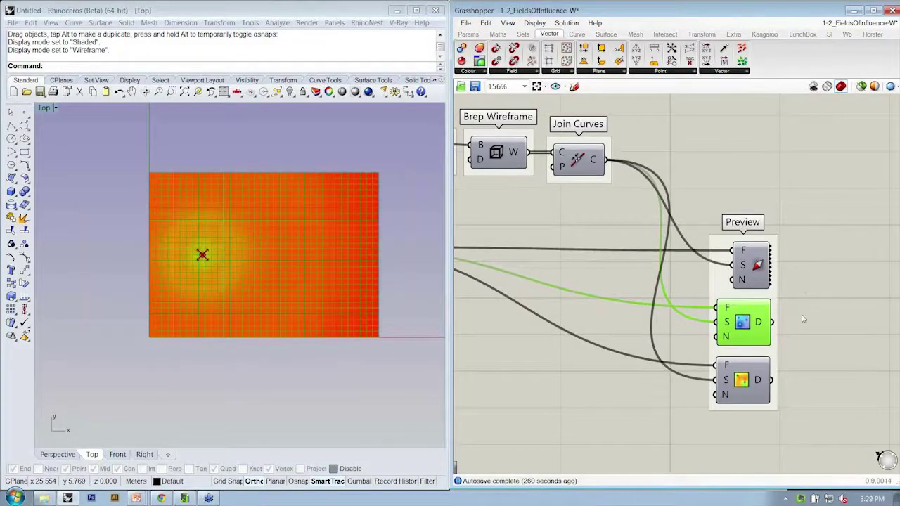
{"action": "right_click", "coordinate": [815, 284]}
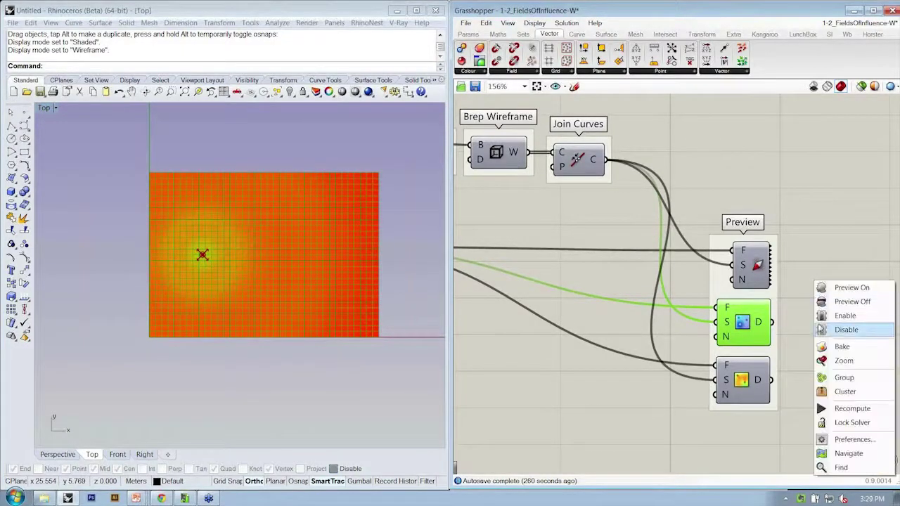
{"action": "left_click", "coordinate": [824, 349]}
Move the baked mesh horizontally out of the field preview so it sits beside it along the X axis.
{"action": "right_click_drag", "start_coordinate": [377, 318], "coordinate": [355, 324]}
{"action": "left_click", "coordinate": [275, 294]}
{"action": "scroll", "coordinate": [275, 291], "scroll_direction": "down", "scroll_amount": 8}
{"action": "left_click_drag", "start_coordinate": [265, 296], "coordinate": [374, 295]}
{"action": "left_click", "coordinate": [363, 342]}
Move the charge point down and to the right inside the field rectangle to update the scalar field.
{"action": "right_click_drag", "start_coordinate": [362, 329], "coordinate": [348, 330]}
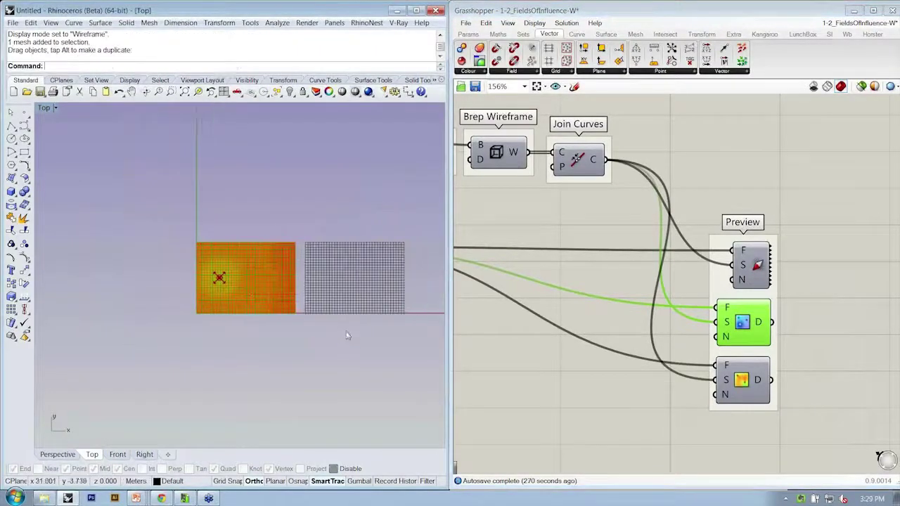
{"action": "scroll", "coordinate": [347, 334], "scroll_direction": "up", "scroll_amount": 3}
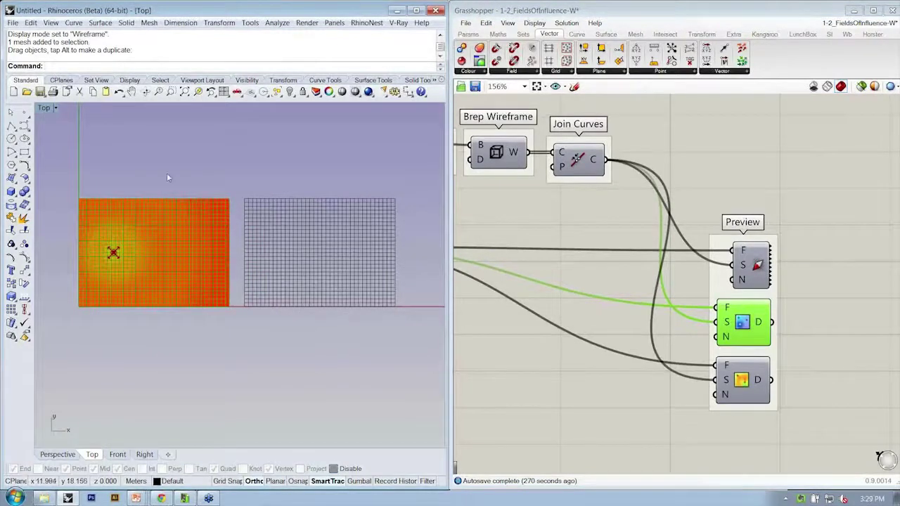
{"action": "left_click_drag", "start_coordinate": [114, 252], "coordinate": [135, 274]}
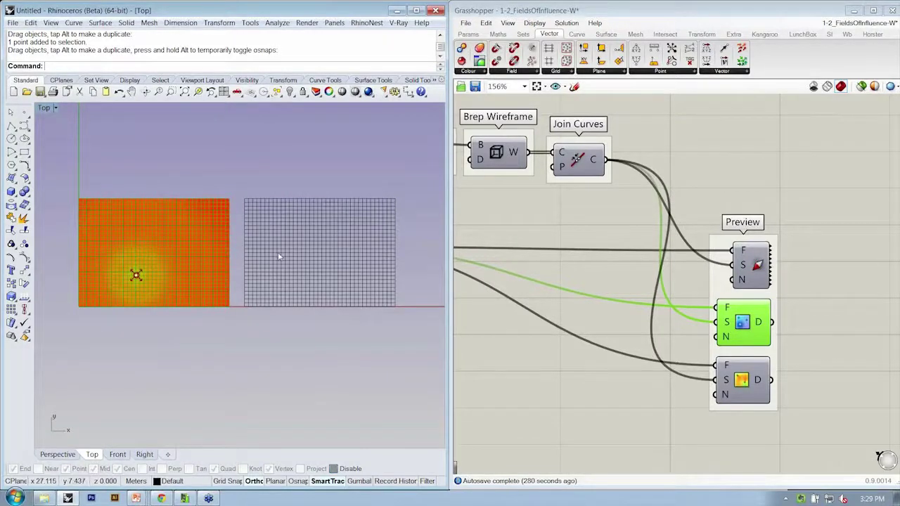
Set the Top viewport's display mode to Shaded.
{"action": "right_click_drag", "start_coordinate": [290, 300], "coordinate": [301, 307]}
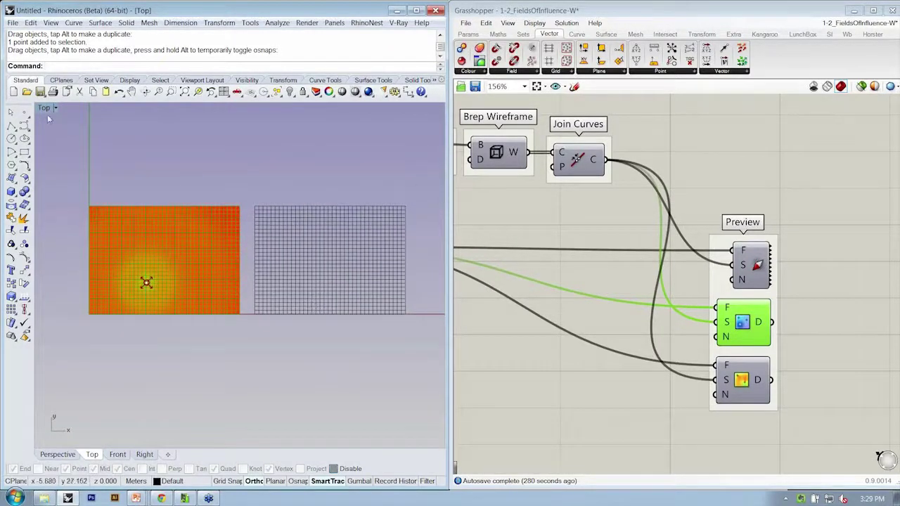
{"action": "left_click", "coordinate": [55, 108]}
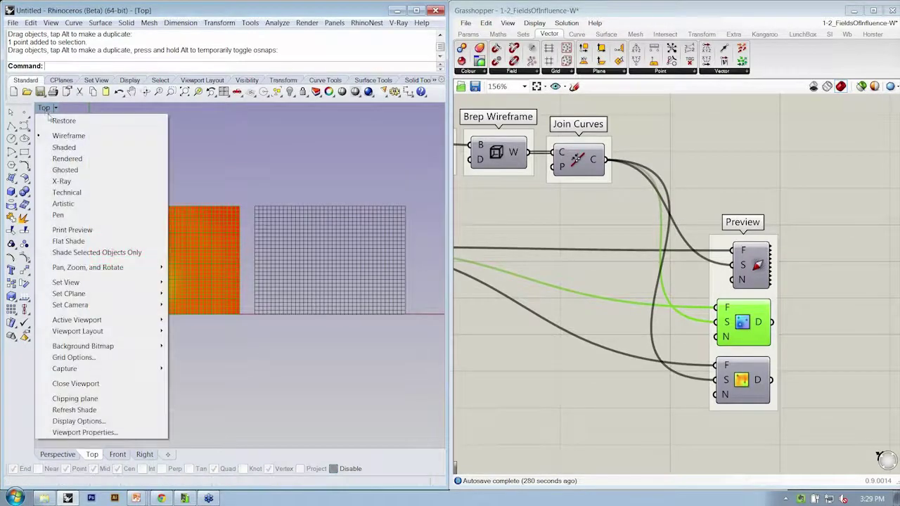
{"action": "left_click", "coordinate": [62, 147]}
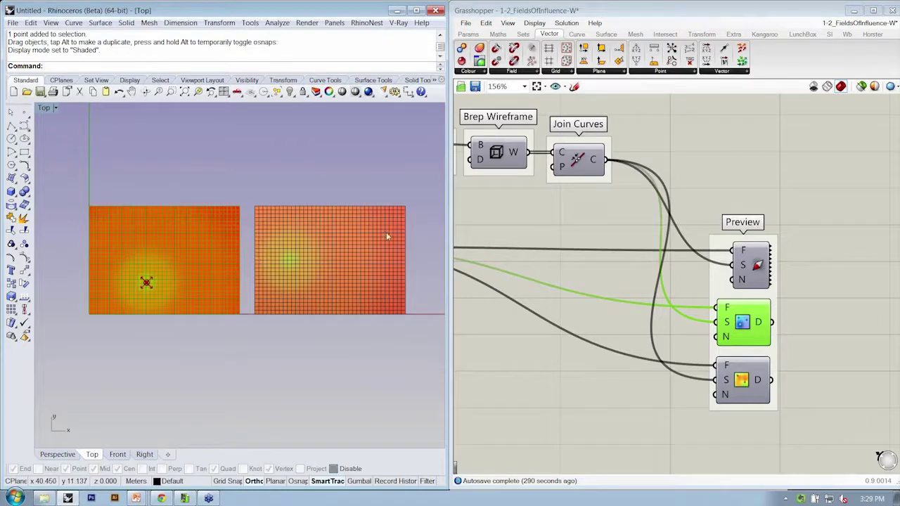
Examine the baked mesh's colour gradient and face grid, comparing it with the live scalar field preview beside it.
{"action": "scroll", "coordinate": [289, 261], "scroll_direction": "up", "scroll_amount": 8}
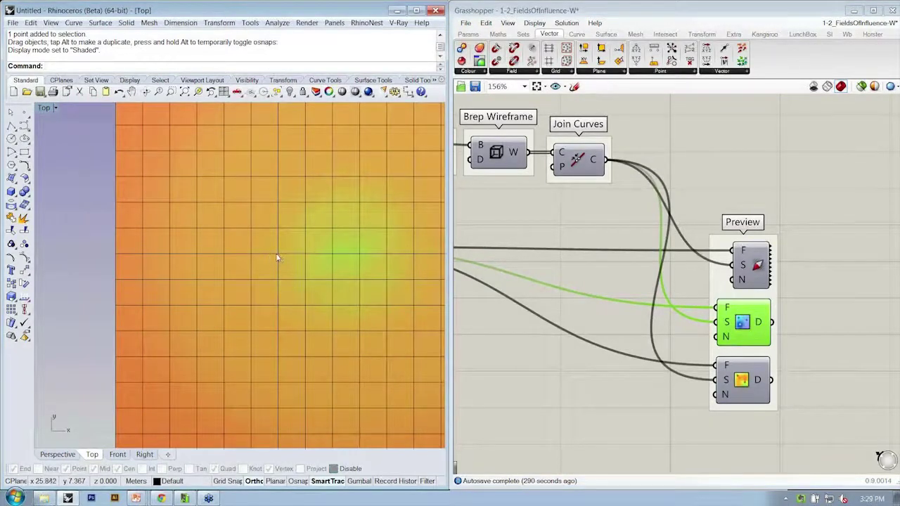
{"action": "scroll", "coordinate": [280, 251], "scroll_direction": "down", "scroll_amount": 3}
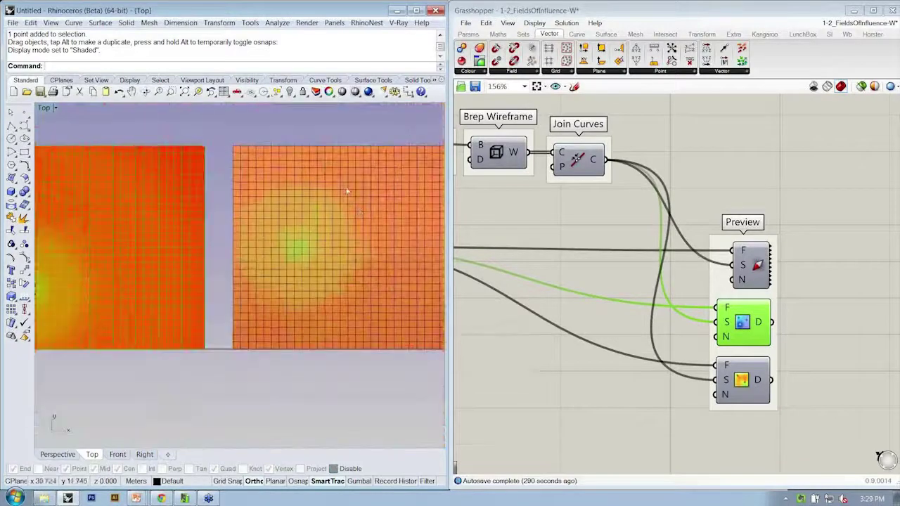
{"action": "scroll", "coordinate": [187, 134], "scroll_direction": "down", "scroll_amount": 3}
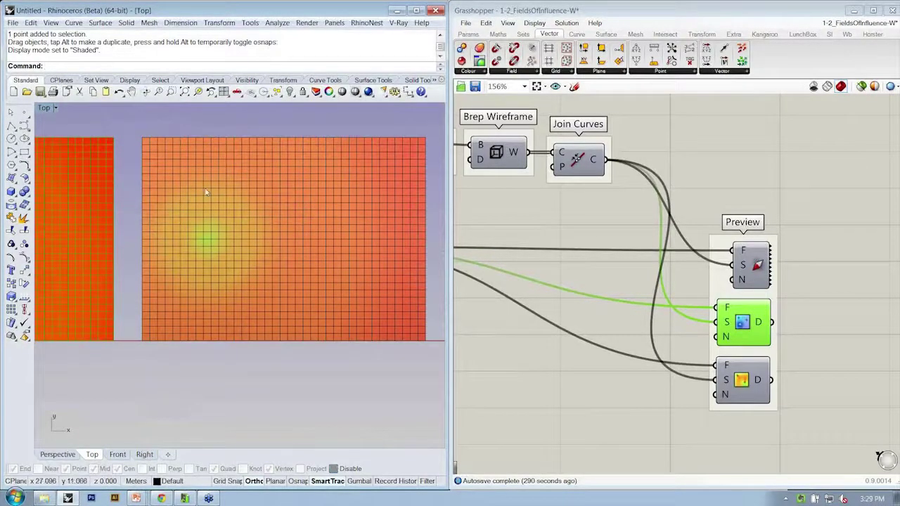
{"action": "scroll", "coordinate": [201, 321], "scroll_direction": "down", "scroll_amount": 2}
{"action": "mouse_move", "coordinate": [273, 339]}
{"action": "right_mouse_down"}
{"action": "mouse_move", "coordinate": [289, 337]}
{"action": "mouse_move", "coordinate": [278, 349]}
{"action": "right_mouse_up"}
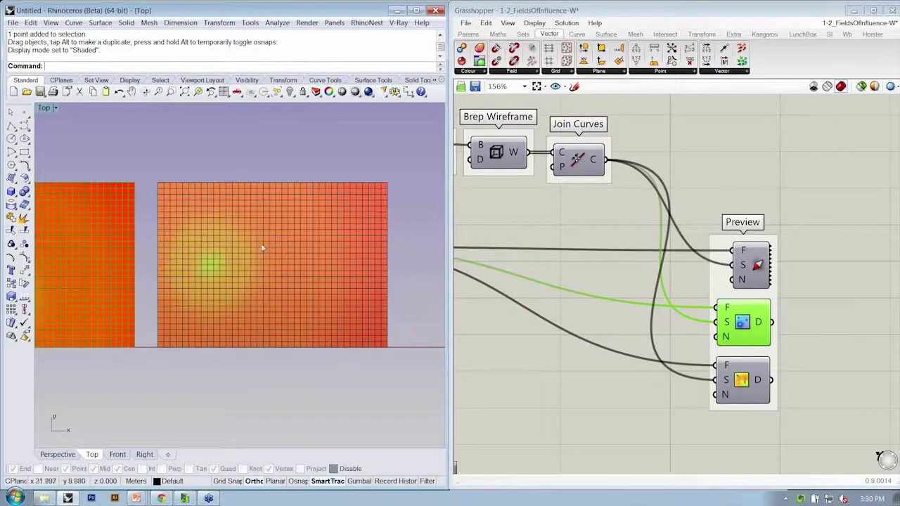
{"action": "right_click_drag", "start_coordinate": [231, 228], "coordinate": [275, 223]}
{"action": "scroll", "coordinate": [273, 223], "scroll_direction": "up", "scroll_amount": 4}
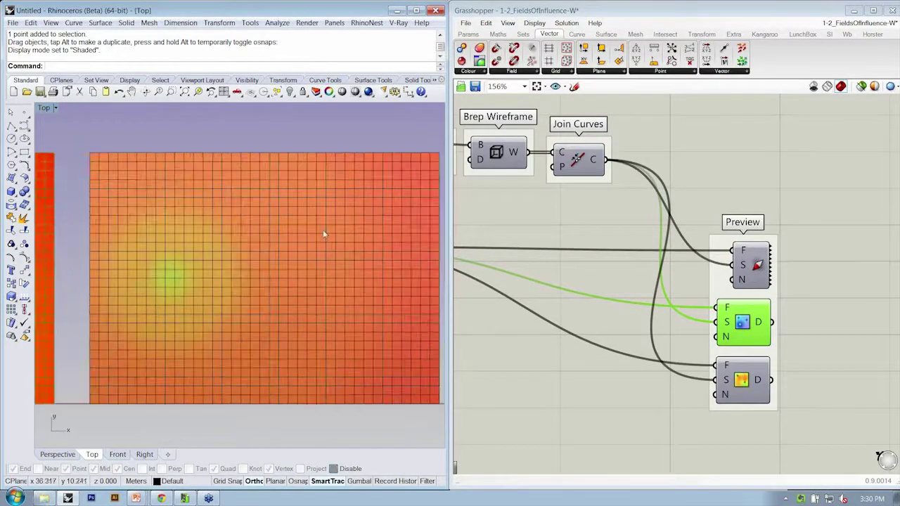
{"action": "scroll", "coordinate": [324, 234], "scroll_direction": "up", "scroll_amount": 3}
{"action": "scroll", "coordinate": [272, 194], "scroll_direction": "down", "scroll_amount": 3}
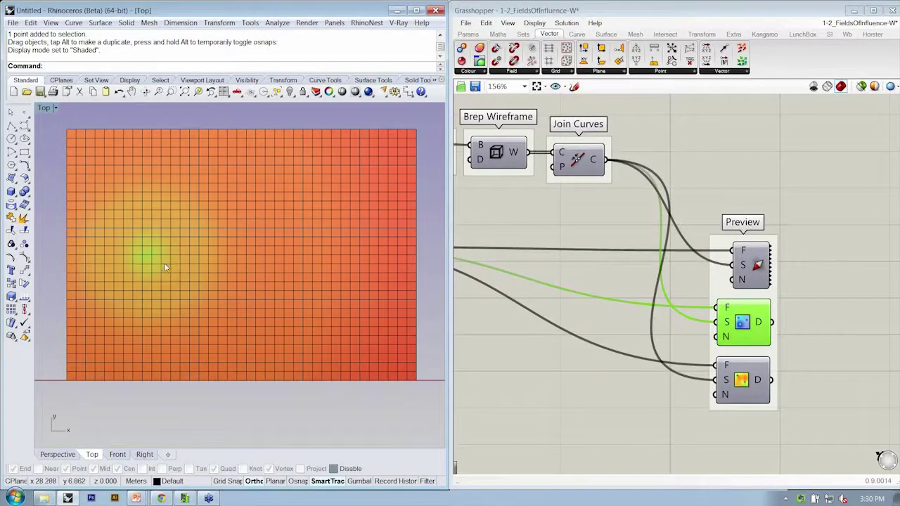
{"action": "scroll", "coordinate": [169, 269], "scroll_direction": "down", "scroll_amount": 2}
{"action": "scroll", "coordinate": [220, 378], "scroll_direction": "down", "scroll_amount": 4}
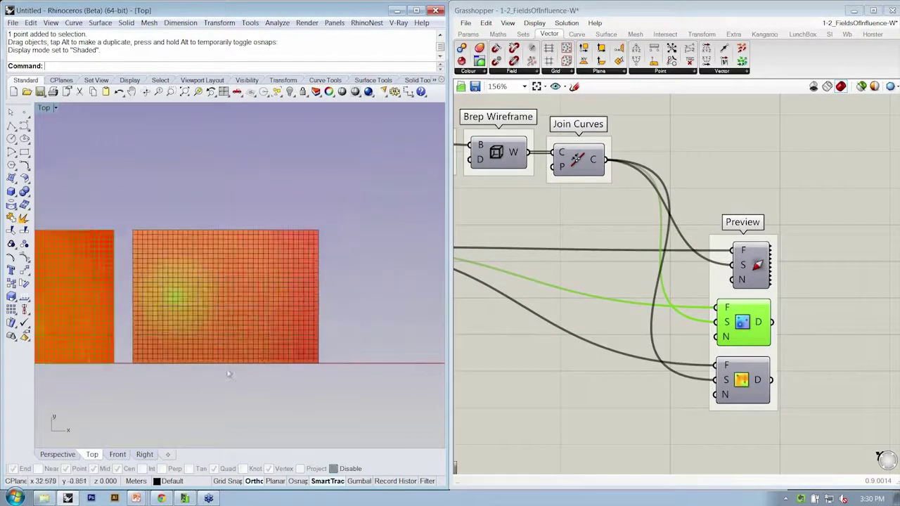
{"action": "right_click_drag", "start_coordinate": [308, 318], "coordinate": [383, 303]}
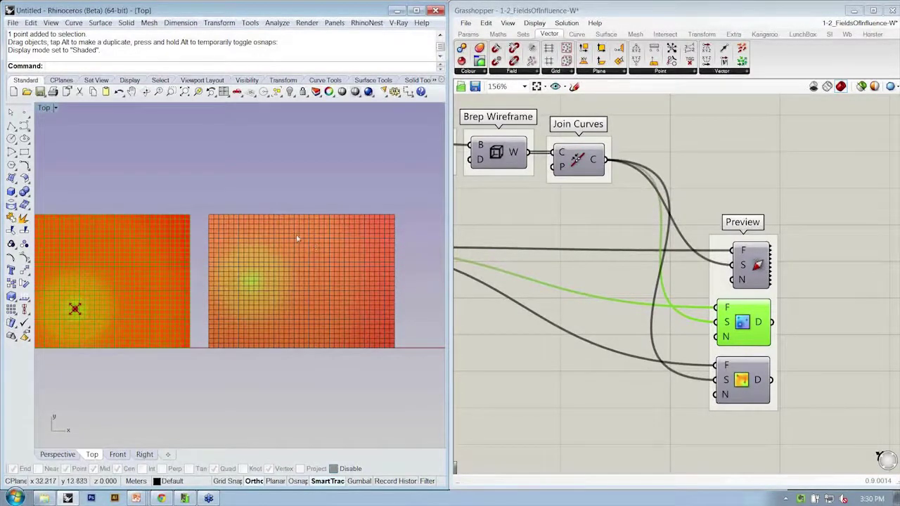
{"action": "mouse_move", "coordinate": [298, 238]}
{"action": "right_mouse_down"}
{"action": "mouse_move", "coordinate": [346, 234]}
{"action": "mouse_move", "coordinate": [342, 241]}
{"action": "right_mouse_up"}
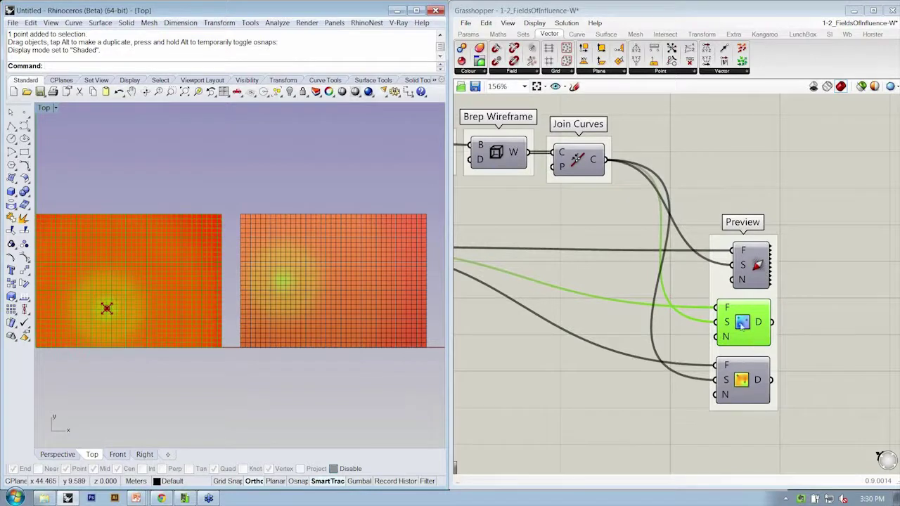
{"action": "right_click_drag", "start_coordinate": [206, 236], "coordinate": [231, 246]}
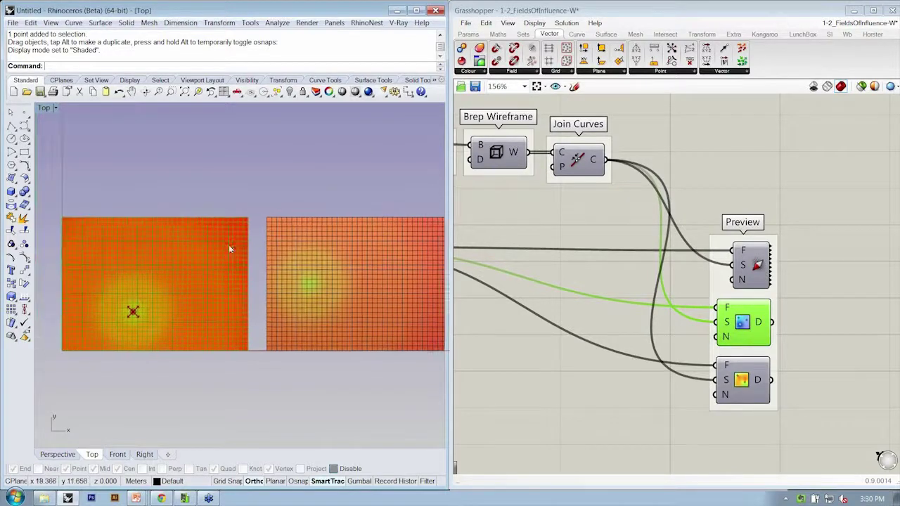
Delete the baked coloured mesh that sits beside the live field preview.
{"action": "left_click", "coordinate": [337, 259]}
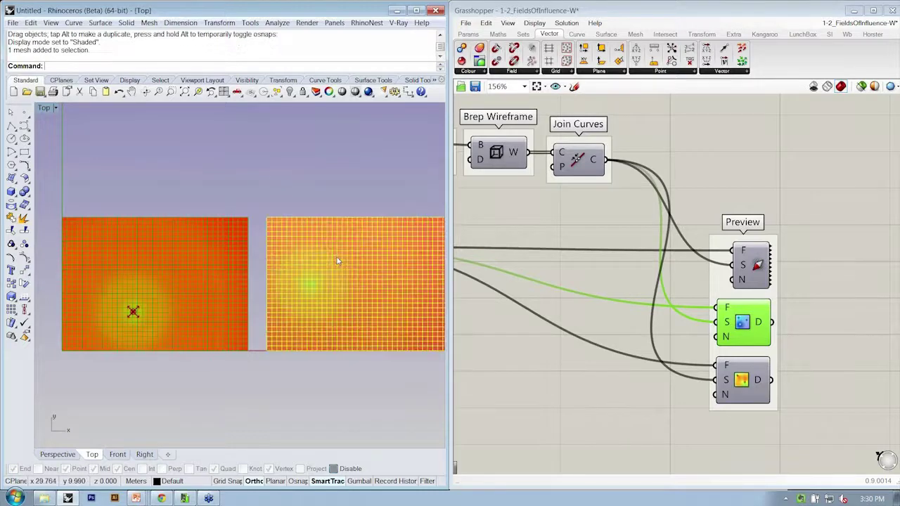
{"action": "key", "text": "Delete"}
{"action": "scroll", "coordinate": [680, 317], "scroll_direction": "down", "scroll_amount": 3}
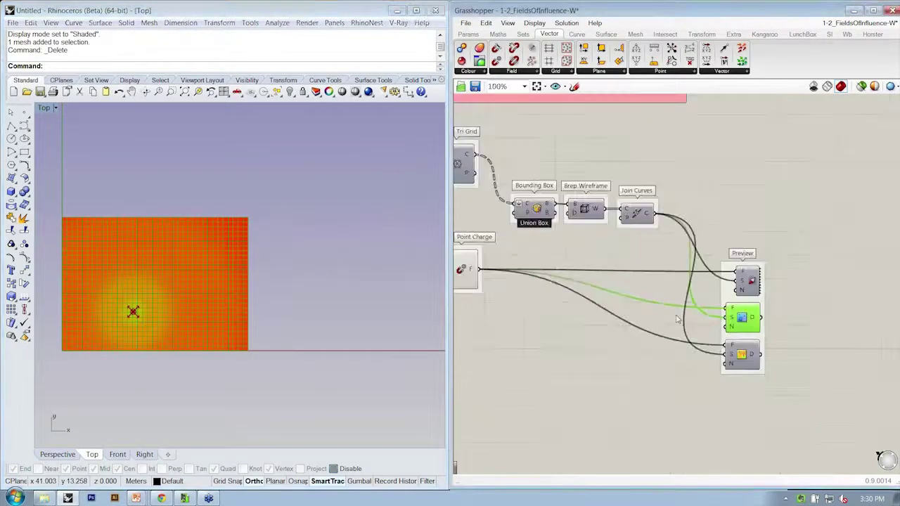
{"action": "right_click_drag", "start_coordinate": [680, 317], "coordinate": [808, 293]}
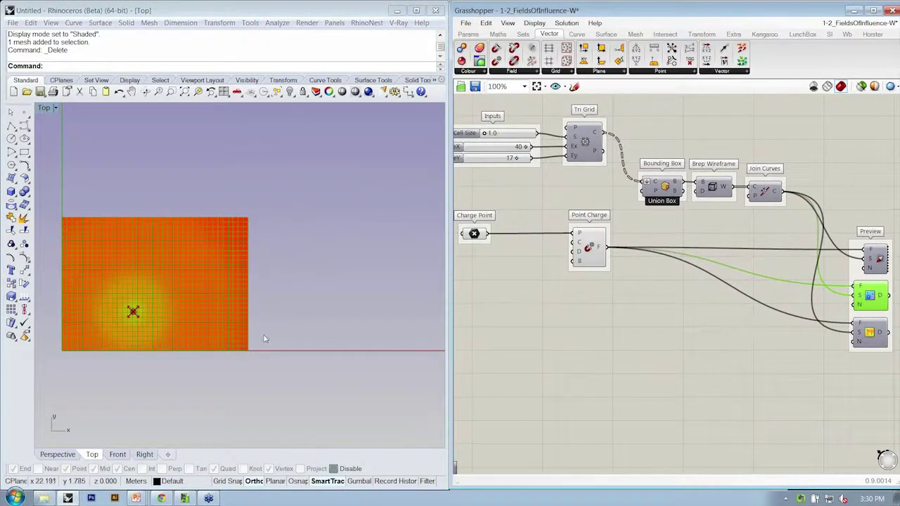
Examine the scalar field around the charge point and the Point Charge and display components that produce it.
{"action": "right_click_drag", "start_coordinate": [261, 337], "coordinate": [317, 335]}
{"action": "scroll", "coordinate": [227, 290], "scroll_direction": "up", "scroll_amount": 4}
{"action": "right_click_drag", "start_coordinate": [215, 314], "coordinate": [203, 335]}
{"action": "scroll", "coordinate": [214, 327], "scroll_direction": "up", "scroll_amount": 4}
{"action": "scroll", "coordinate": [207, 328], "scroll_direction": "down", "scroll_amount": 4}
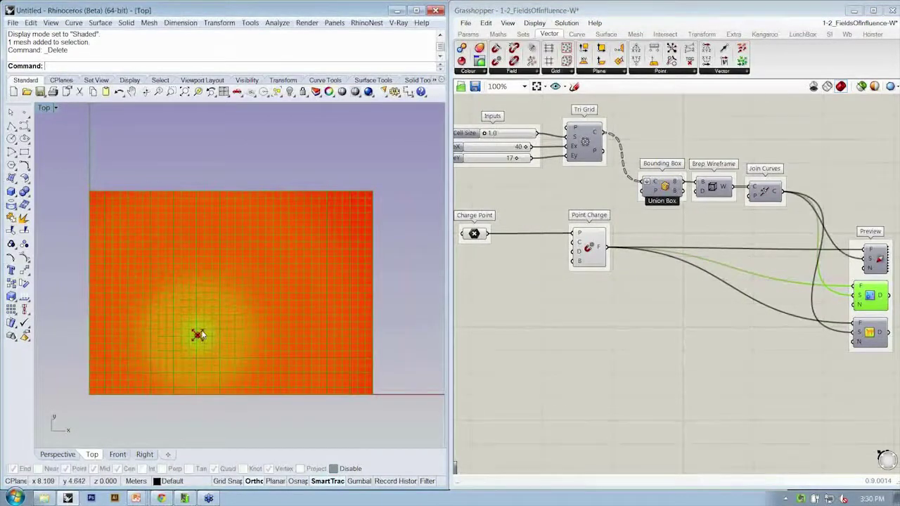
{"action": "right_click_drag", "start_coordinate": [759, 261], "coordinate": [750, 280]}
{"action": "right_click_drag", "start_coordinate": [628, 201], "coordinate": [607, 193]}
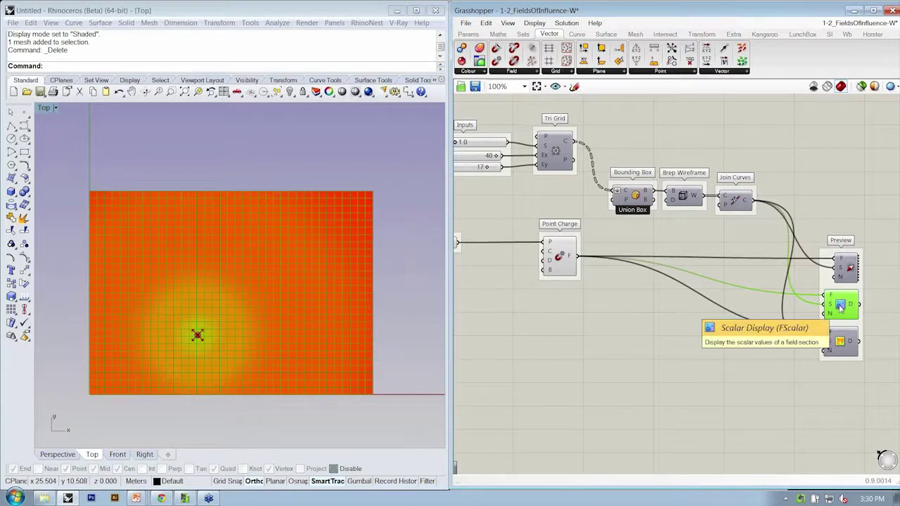
{"action": "right_click_drag", "start_coordinate": [655, 345], "coordinate": [514, 323]}
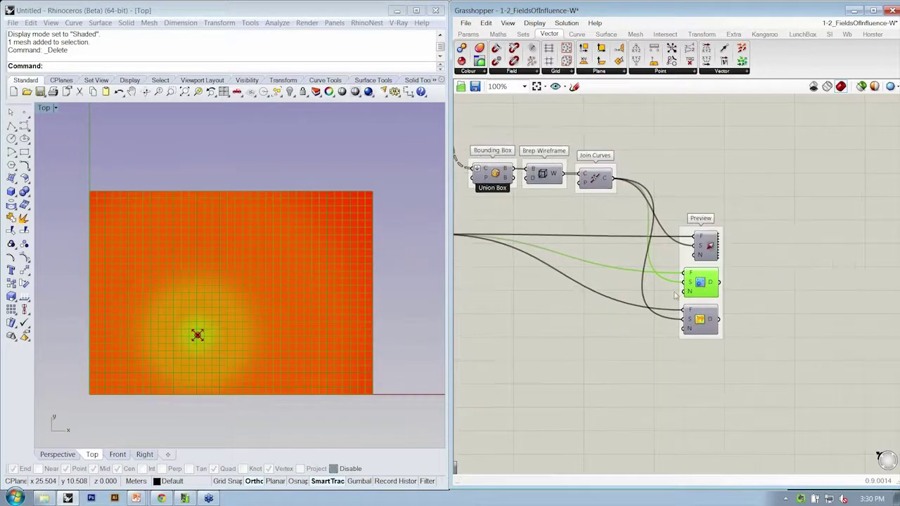
Turn off the preview of the Scalar Display component.
{"action": "right_click", "coordinate": [699, 282]}
{"action": "left_click", "coordinate": [714, 301]}
Add an Evaluate Field component and feed it the Point Charge field and the Tri Grid points.
{"action": "right_click_drag", "start_coordinate": [673, 170], "coordinate": [760, 200]}
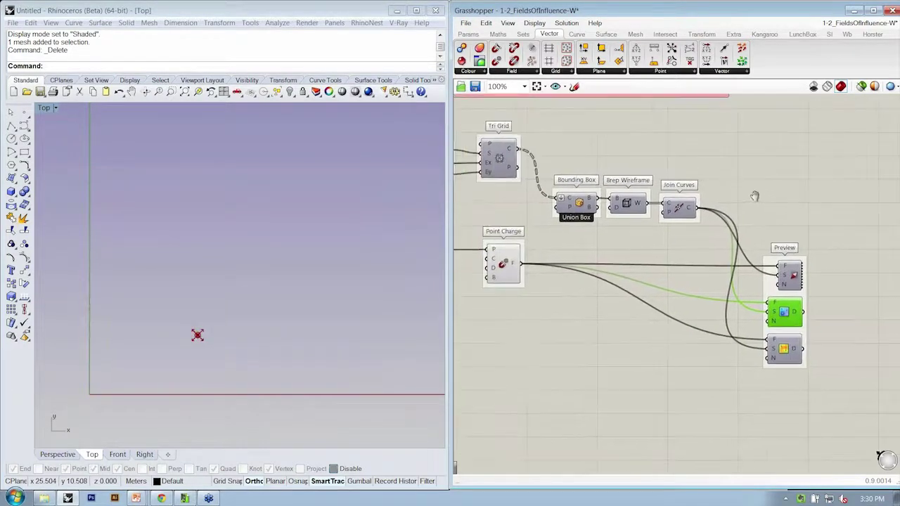
{"action": "scroll", "coordinate": [761, 188], "scroll_direction": "down", "scroll_amount": 1}
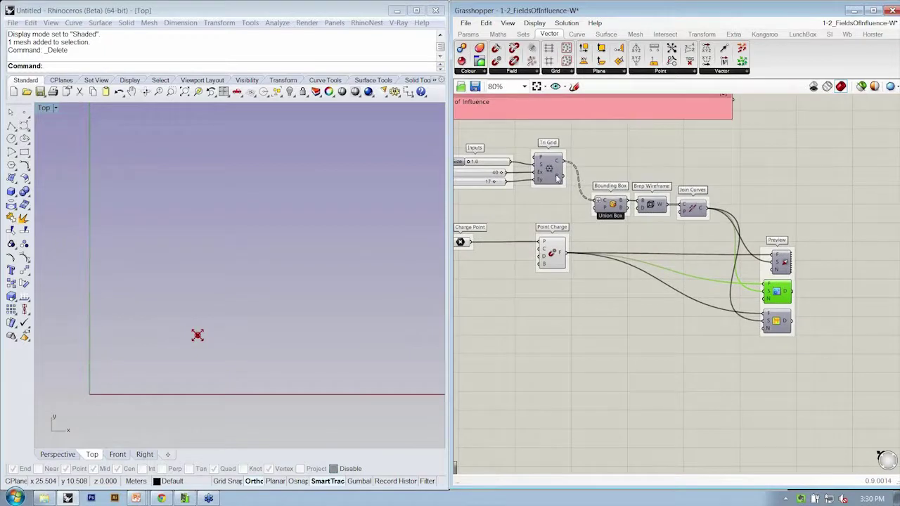
{"action": "mouse_move", "coordinate": [557, 178]}
{"action": "left_click", "coordinate": [518, 71]}
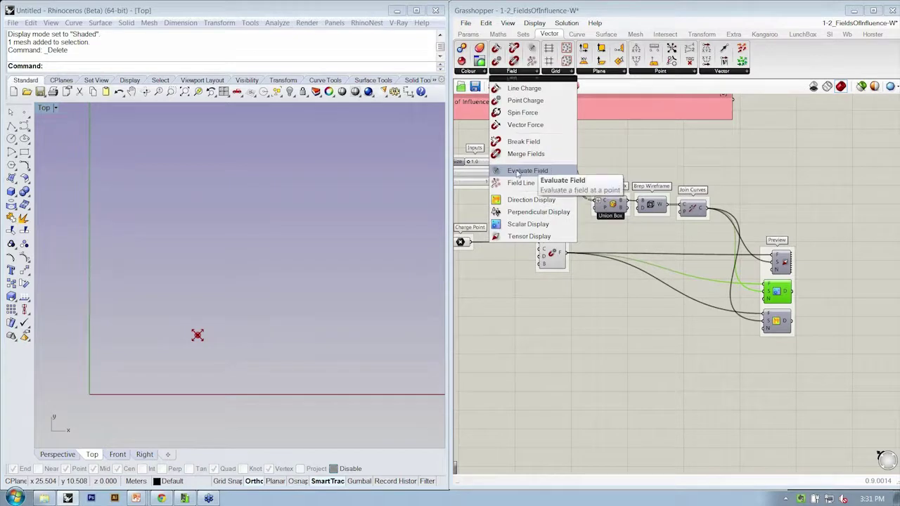
{"action": "left_click_drag", "start_coordinate": [518, 173], "coordinate": [780, 173]}
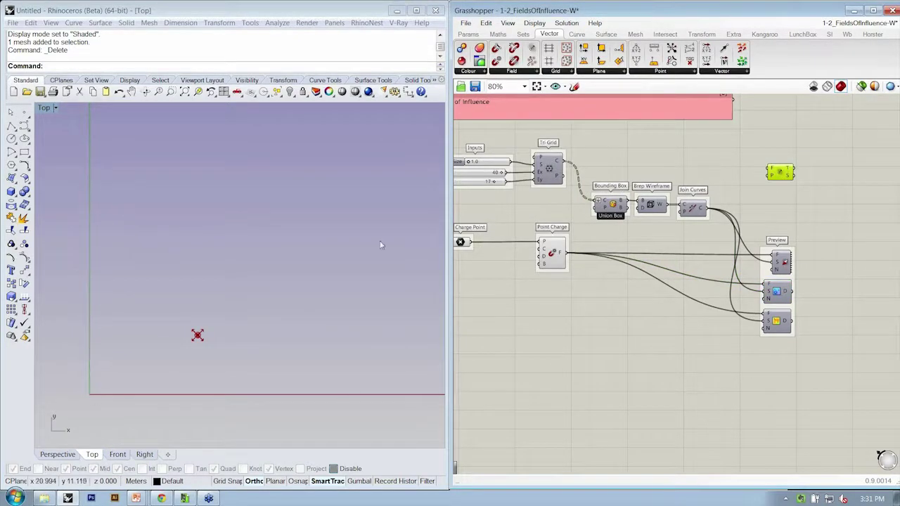
{"action": "left_click_drag", "start_coordinate": [783, 176], "coordinate": [566, 254]}
{"action": "left_click_drag", "start_coordinate": [775, 187], "coordinate": [564, 174]}
Tidy the canvas by shifting the Bounding Box, Brep Wireframe and Join Curves components left and placing Evaluate Field above the Preview group.
{"action": "mouse_move", "coordinate": [788, 183]}
{"action": "left_mouse_down"}
{"action": "mouse_move", "coordinate": [829, 180]}
{"action": "mouse_move", "coordinate": [845, 169]}
{"action": "left_mouse_up"}
{"action": "left_click", "coordinate": [721, 218]}
{"action": "mouse_move", "coordinate": [709, 227]}
{"action": "left_mouse_down"}
{"action": "mouse_move", "coordinate": [611, 211]}
{"action": "mouse_move", "coordinate": [636, 210]}
{"action": "left_mouse_up"}
{"action": "left_click", "coordinate": [797, 193]}
{"action": "mouse_move", "coordinate": [851, 177]}
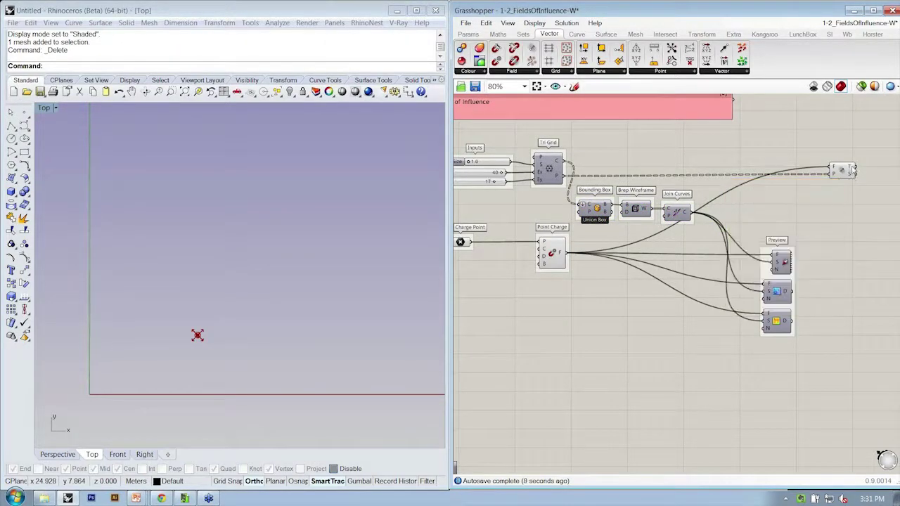
{"action": "scroll", "coordinate": [853, 169], "scroll_direction": "down", "scroll_amount": 2}
{"action": "left_click_drag", "start_coordinate": [764, 176], "coordinate": [735, 179]}
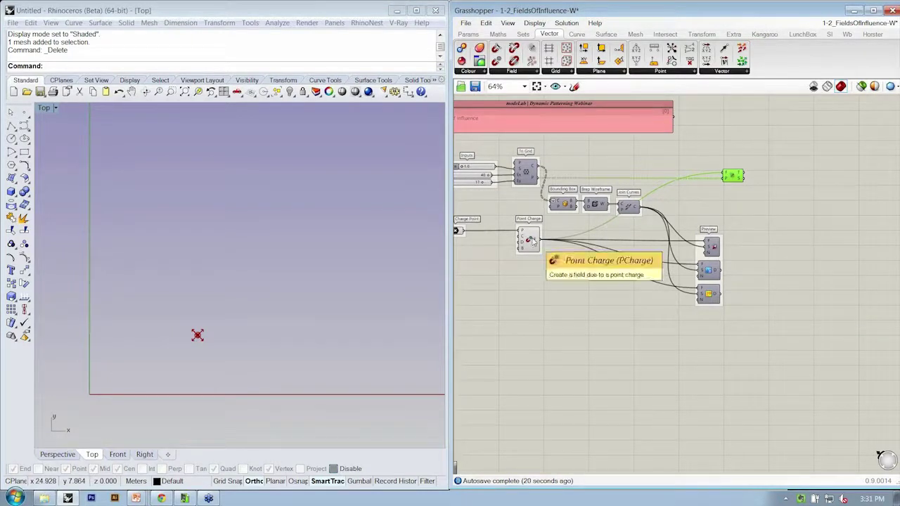
{"action": "left_click", "coordinate": [758, 201]}
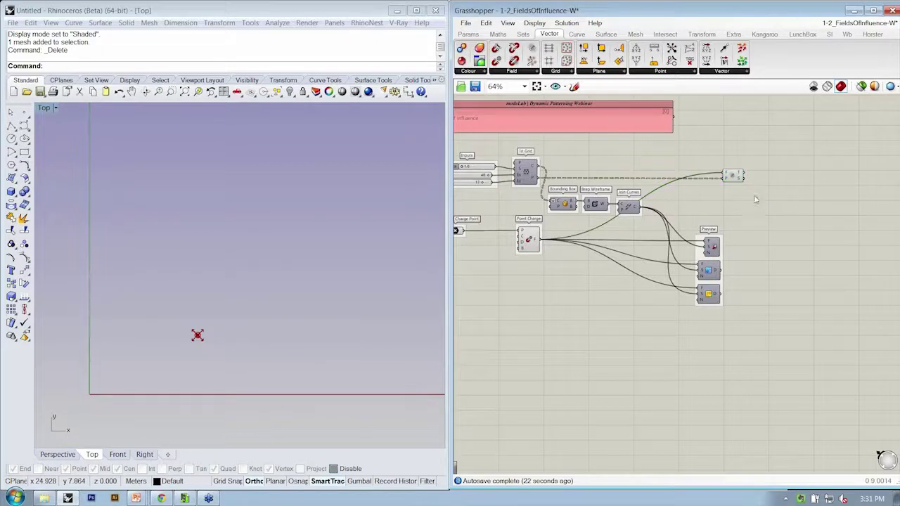
Show the Scalar Display preview to view the field strength around the charge point, and hide it again.
{"action": "scroll", "coordinate": [708, 179], "scroll_direction": "up", "scroll_amount": 2}
{"action": "right_click", "coordinate": [737, 285]}
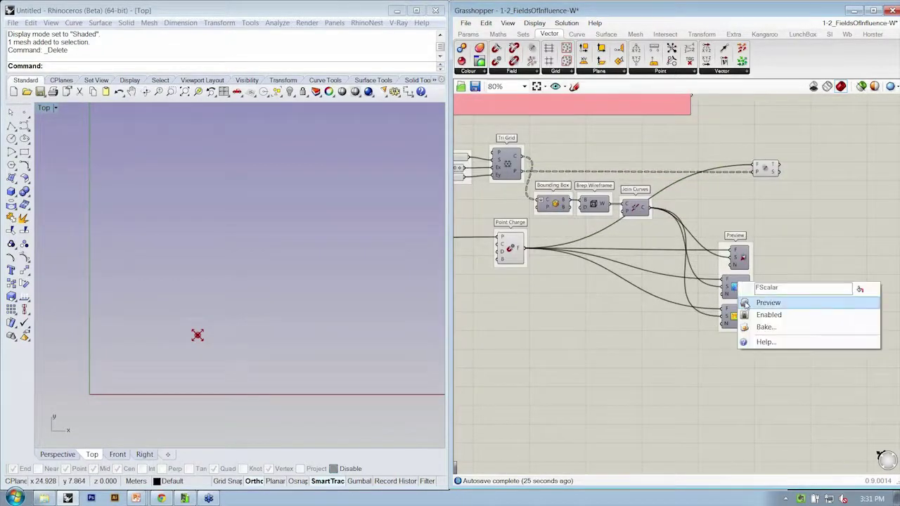
{"action": "left_click", "coordinate": [746, 306]}
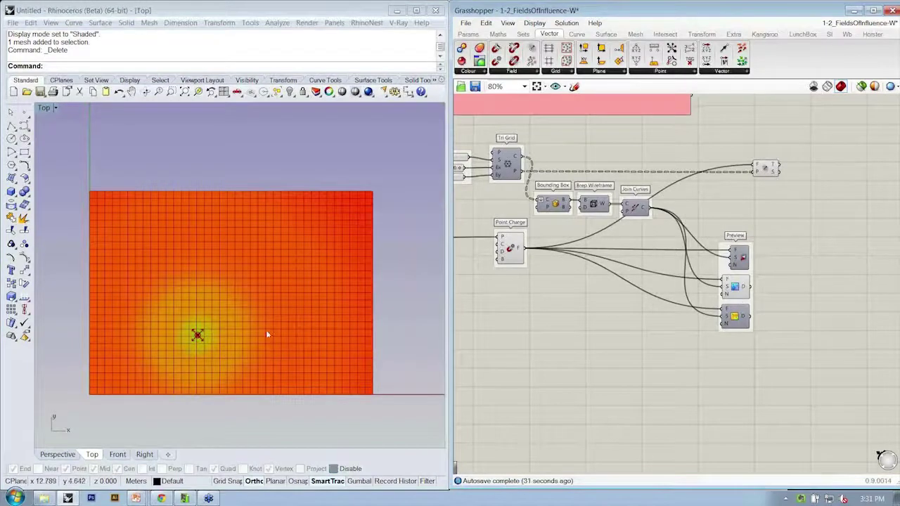
{"action": "right_click", "coordinate": [735, 288]}
{"action": "left_click", "coordinate": [753, 306]}
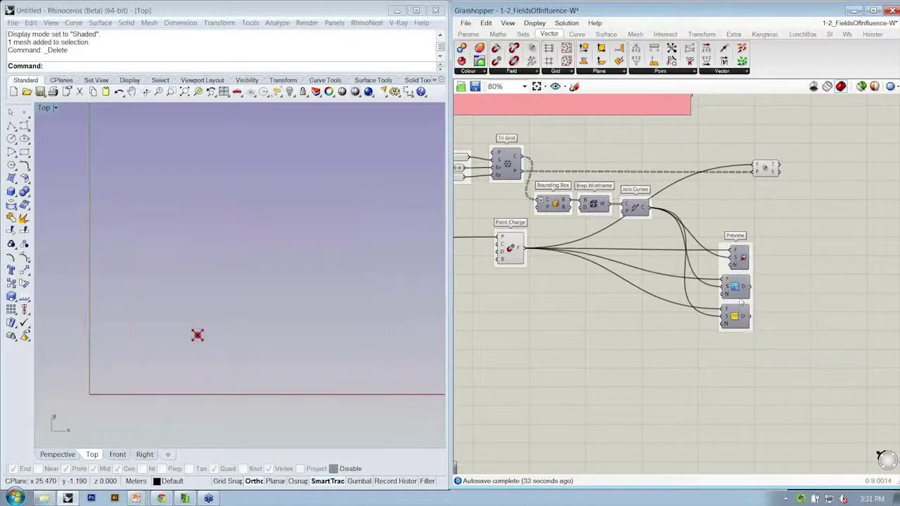
Add an enlarged Panel wired to Evaluate Field's strength output (S) and look through its listed values.
{"action": "mouse_move", "coordinate": [519, 160]}
{"action": "right_click_drag", "start_coordinate": [774, 174], "coordinate": [636, 155]}
{"action": "left_click", "coordinate": [465, 36]}
{"action": "left_click_drag", "start_coordinate": [583, 61], "coordinate": [682, 158]}
{"action": "scroll", "coordinate": [682, 157], "scroll_direction": "up", "scroll_amount": 5}
{"action": "left_click_drag", "start_coordinate": [585, 145], "coordinate": [610, 157]}
{"action": "left_click_drag", "start_coordinate": [645, 203], "coordinate": [746, 411]}
{"action": "left_click_drag", "start_coordinate": [799, 157], "coordinate": [796, 350]}
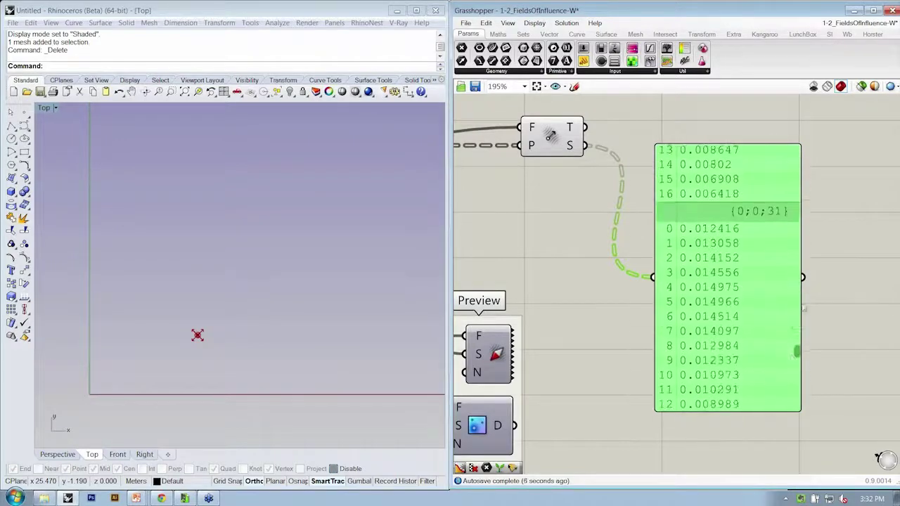
Group the field evaluation component and label the group "Evaluate Field".
{"action": "scroll", "coordinate": [802, 302], "scroll_direction": "down", "scroll_amount": 2}
{"action": "right_click_drag", "start_coordinate": [682, 205], "coordinate": [681, 243]}
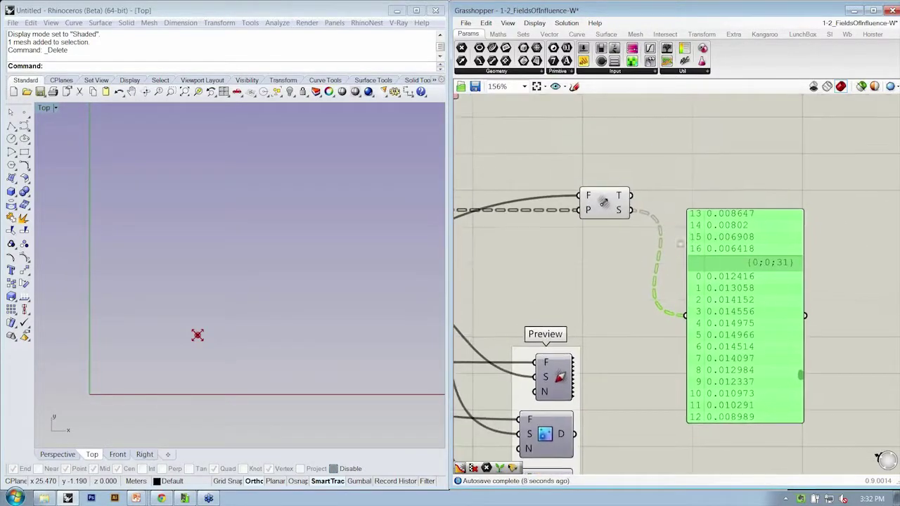
{"action": "left_click", "coordinate": [612, 206]}
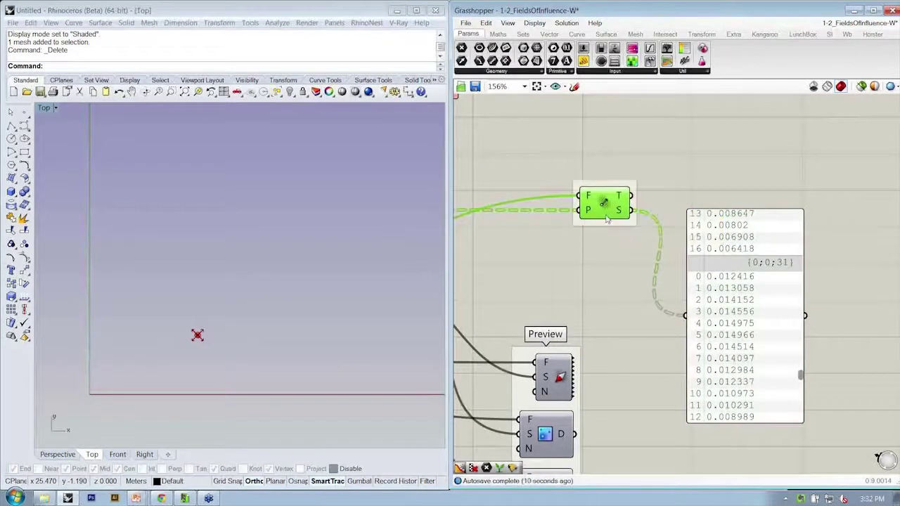
{"action": "right_click", "coordinate": [607, 220]}
{"action": "type", "text": "Evalu"}
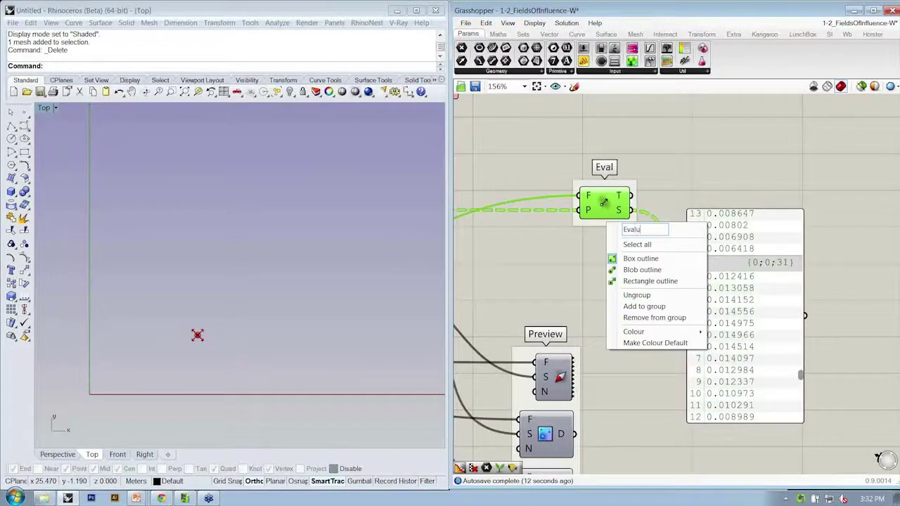
{"action": "type", "text": "ate Field"}
{"action": "key", "text": "Return"}
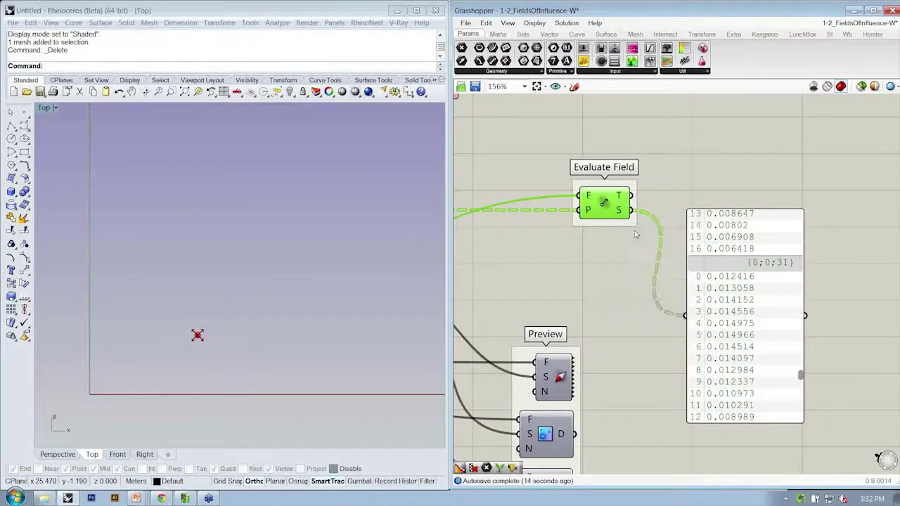
{"action": "left_click", "coordinate": [680, 177]}
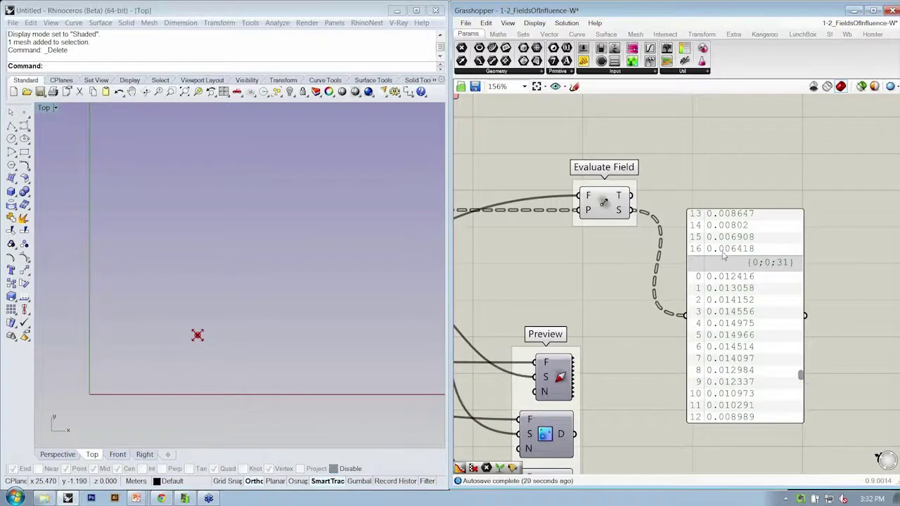
Delete the Panel connected to the Evaluate Field strength output.
{"action": "scroll", "coordinate": [724, 255], "scroll_direction": "down", "scroll_amount": 2}
{"action": "left_click", "coordinate": [743, 241]}
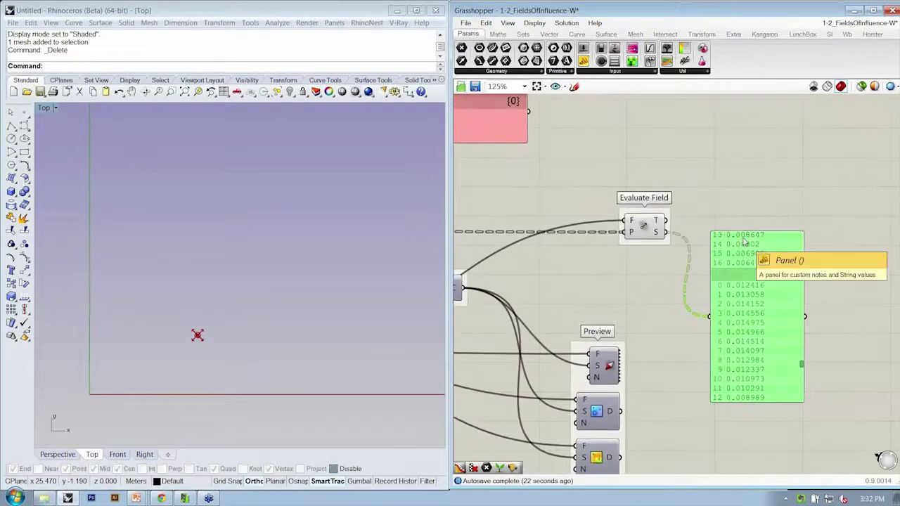
{"action": "key", "text": "Delete"}
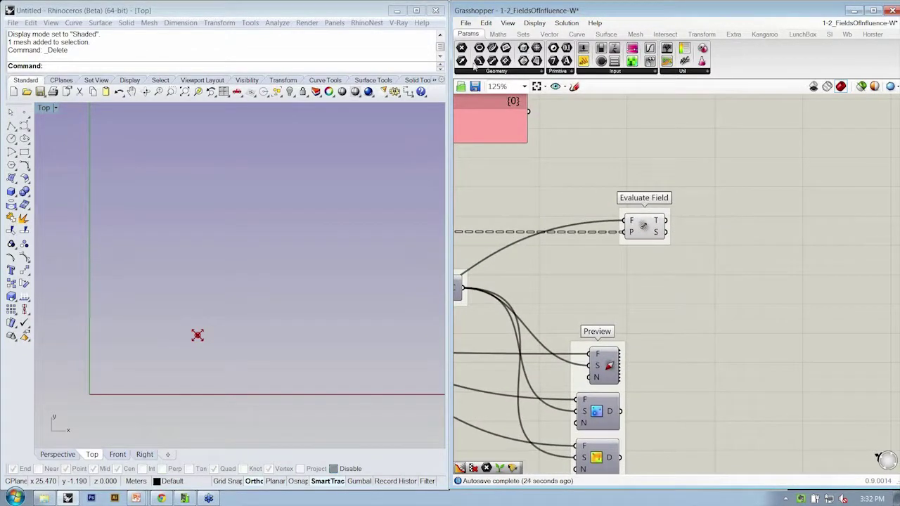
Add a Gradient component beside the Evaluate Field component, leaving space between them.
{"action": "left_click", "coordinate": [656, 72]}
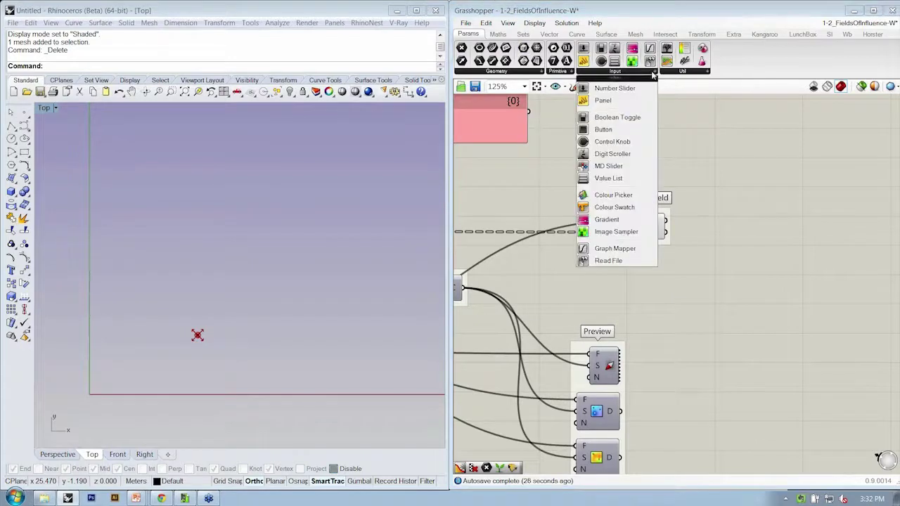
{"action": "left_click", "coordinate": [603, 220]}
{"action": "left_click_drag", "start_coordinate": [606, 219], "coordinate": [793, 235]}
{"action": "right_click_drag", "start_coordinate": [806, 246], "coordinate": [763, 235]}
{"action": "right_click_drag", "start_coordinate": [691, 204], "coordinate": [645, 198]}
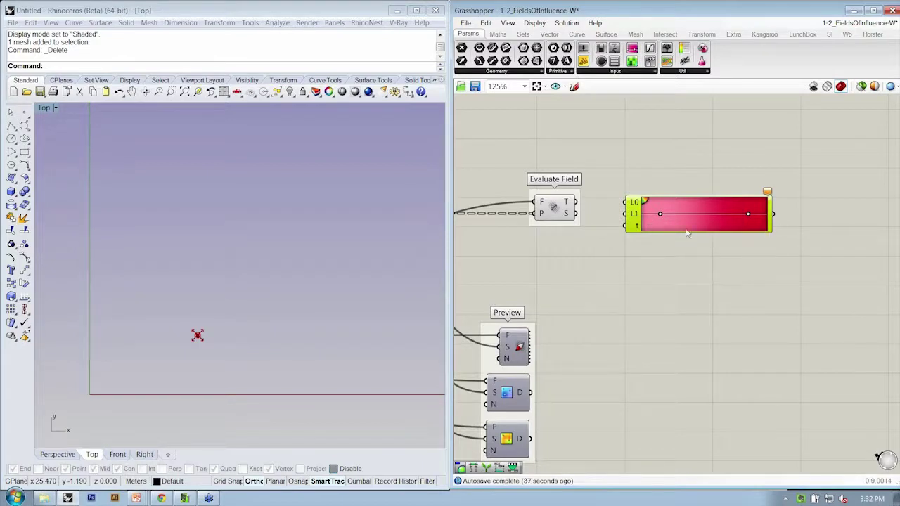
{"action": "left_click_drag", "start_coordinate": [666, 233], "coordinate": [685, 253]}
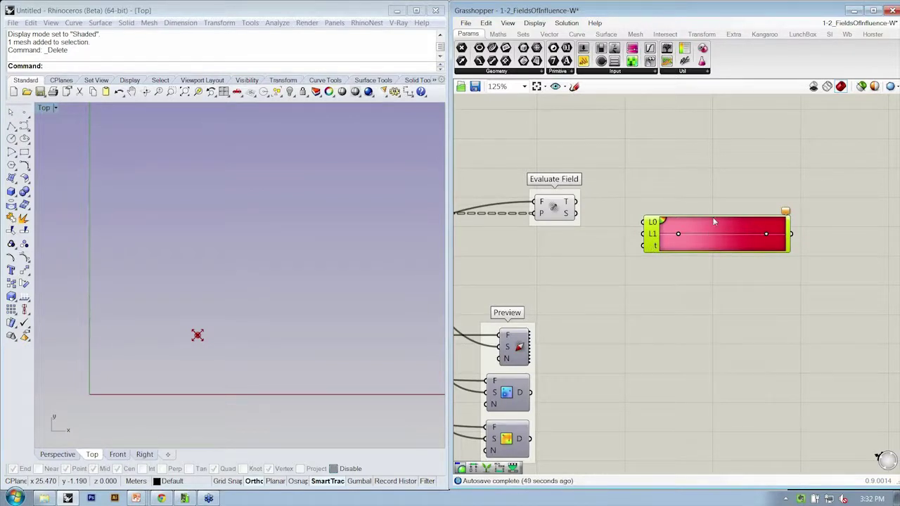
Apply the red-orange-yellow-blue preset to the Gradient and shift the component slightly downward.
{"action": "scroll", "coordinate": [693, 223], "scroll_direction": "up", "scroll_amount": 3}
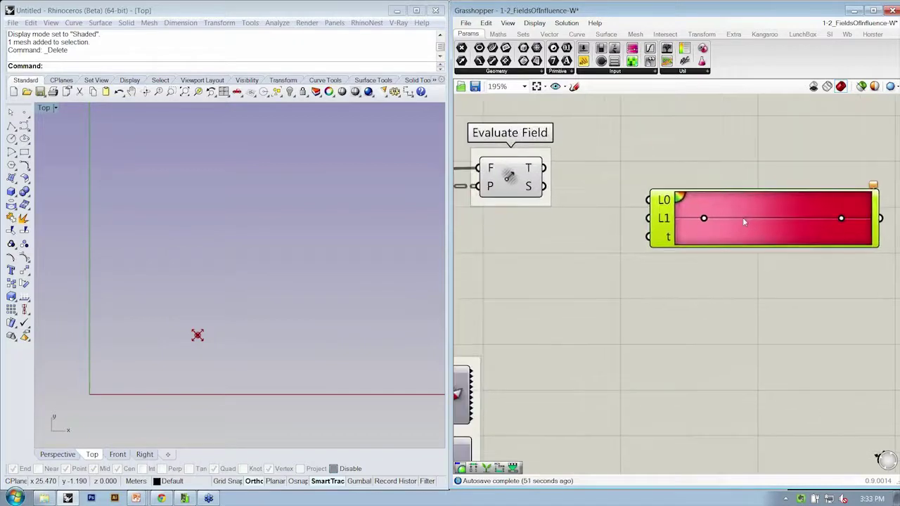
{"action": "right_click", "coordinate": [744, 222]}
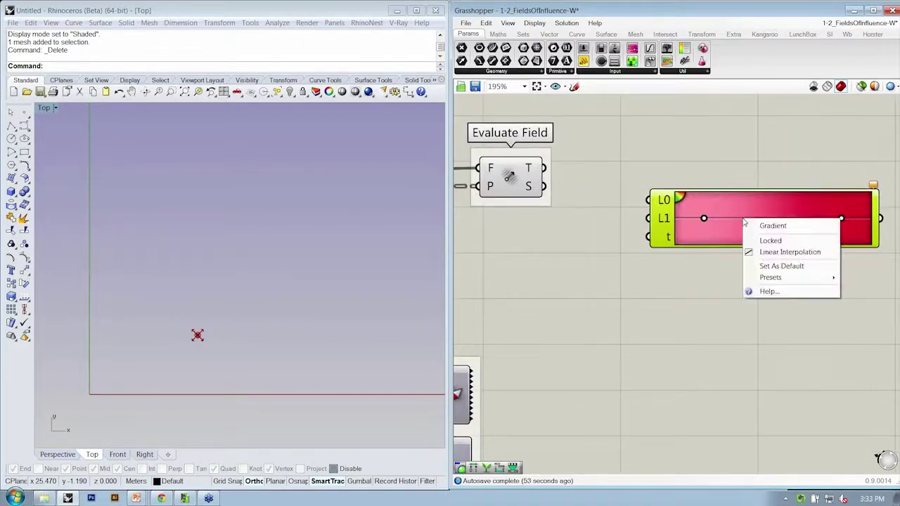
{"action": "mouse_move", "coordinate": [756, 280]}
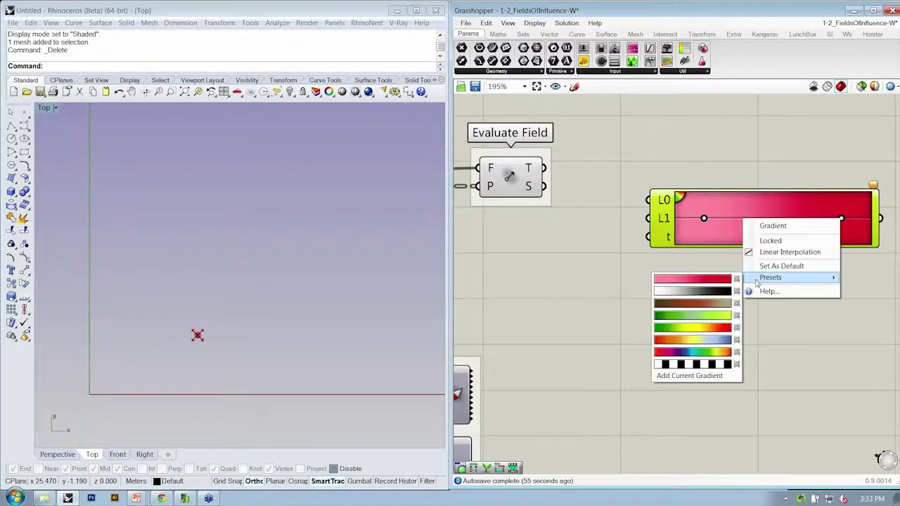
{"action": "left_click", "coordinate": [691, 342]}
{"action": "scroll", "coordinate": [676, 340], "scroll_direction": "down", "scroll_amount": 3}
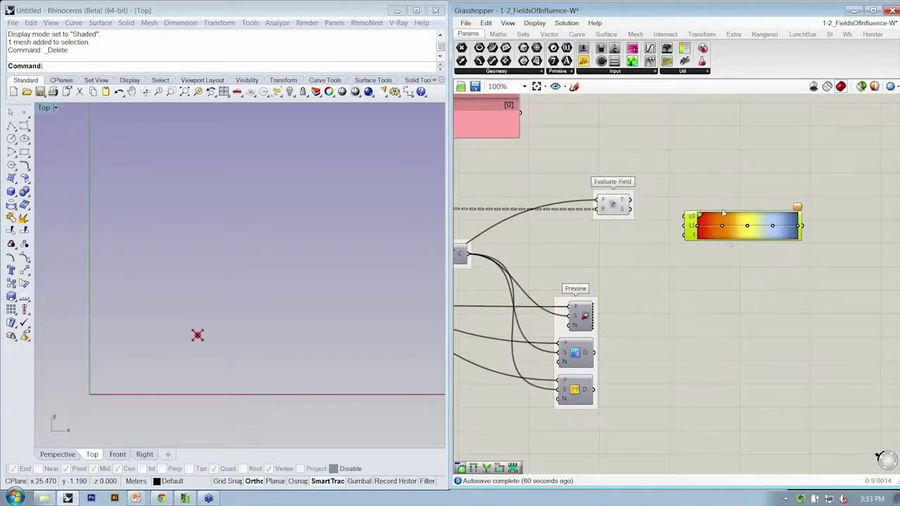
{"action": "left_click_drag", "start_coordinate": [687, 223], "coordinate": [690, 232]}
{"action": "left_click", "coordinate": [630, 227]}
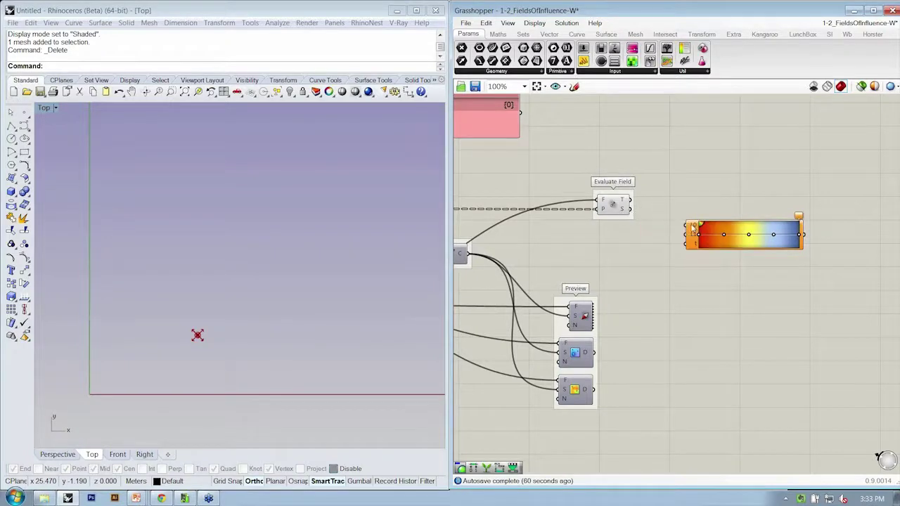
{"action": "mouse_move", "coordinate": [693, 229]}
Add a Bounds component before the Gradient and wire Evaluate Field's strength output (S) to its N input.
{"action": "left_click", "coordinate": [497, 35]}
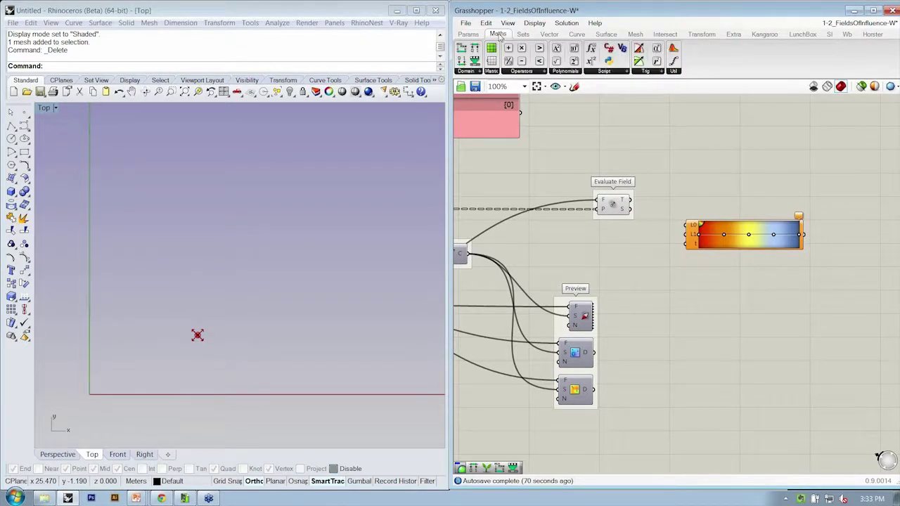
{"action": "left_click", "coordinate": [483, 72]}
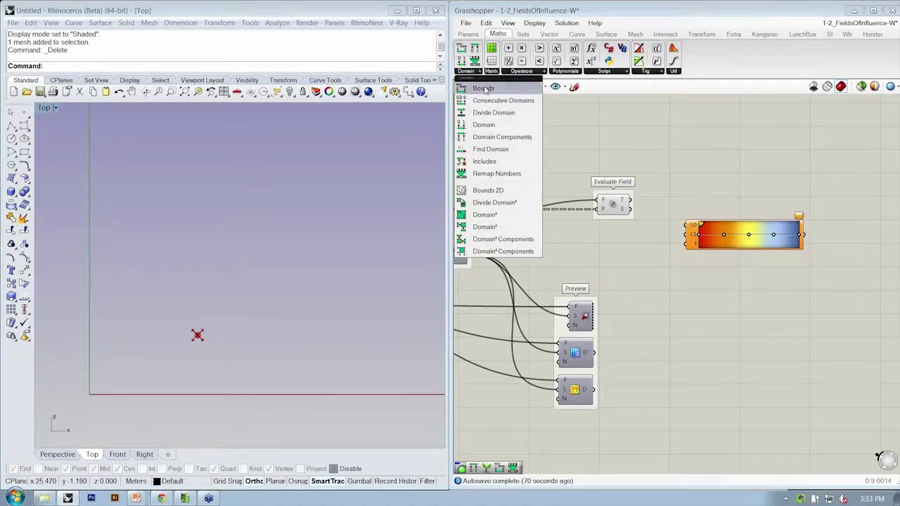
{"action": "left_click", "coordinate": [484, 88]}
{"action": "left_click", "coordinate": [626, 250]}
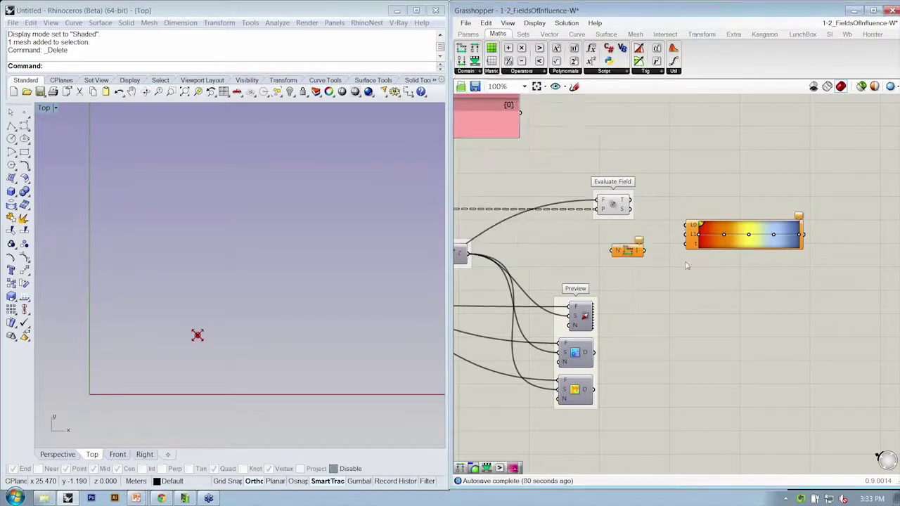
{"action": "left_click_drag", "start_coordinate": [694, 242], "coordinate": [730, 243]}
{"action": "left_click_drag", "start_coordinate": [636, 254], "coordinate": [668, 233]}
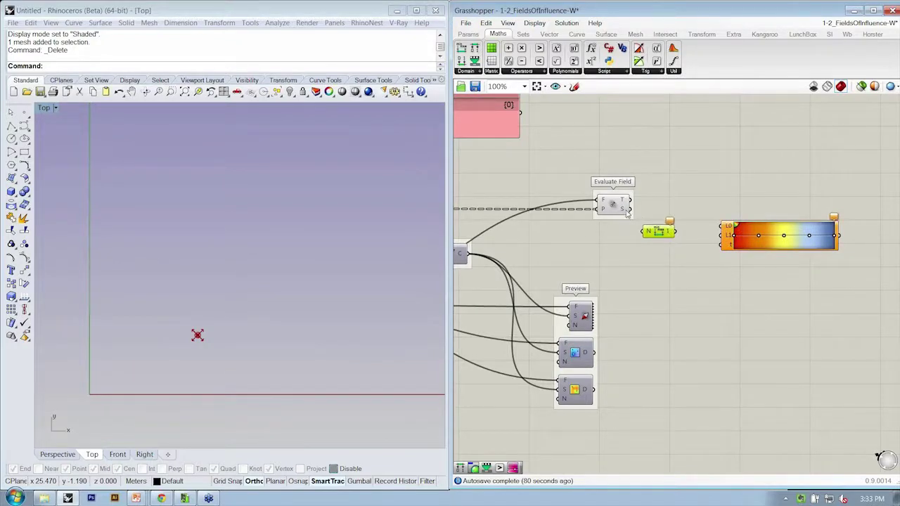
{"action": "left_click_drag", "start_coordinate": [642, 212], "coordinate": [693, 227]}
Flatten the Bounds component's N input and reposition Bounds and the Gradient to make room between them.
{"action": "scroll", "coordinate": [645, 234], "scroll_direction": "up", "scroll_amount": 2}
{"action": "scroll", "coordinate": [649, 238], "scroll_direction": "up", "scroll_amount": 2}
{"action": "right_click", "coordinate": [669, 225]}
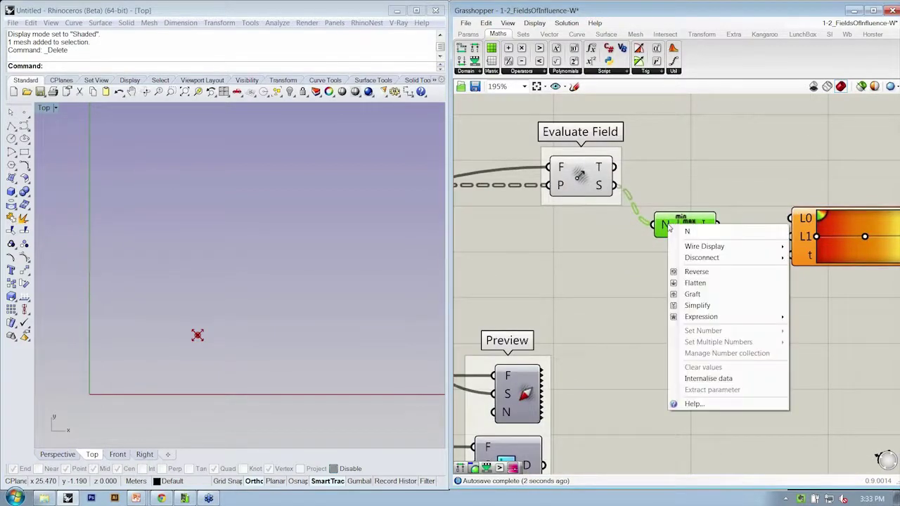
{"action": "left_click", "coordinate": [693, 281]}
{"action": "left_click_drag", "start_coordinate": [693, 227], "coordinate": [710, 228]}
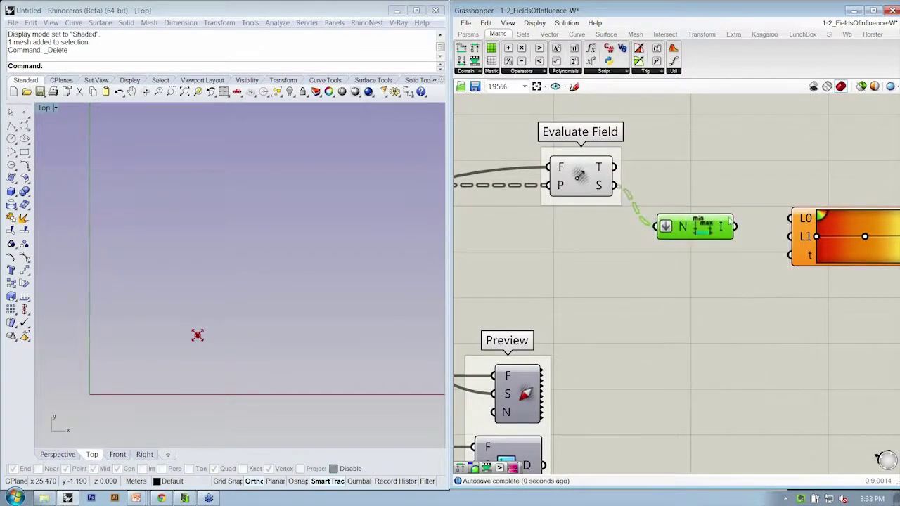
{"action": "mouse_move", "coordinate": [724, 225]}
{"action": "right_click_drag", "start_coordinate": [725, 229], "coordinate": [657, 230]}
{"action": "left_click_drag", "start_coordinate": [725, 238], "coordinate": [764, 261]}
{"action": "mouse_move", "coordinate": [653, 229]}
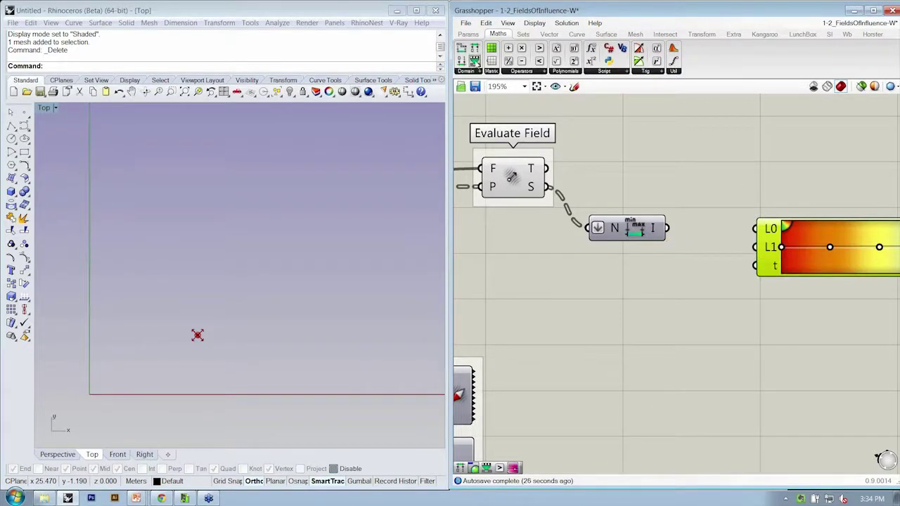
Add a Domain Components component between Bounds and the Gradient, and wire the Bounds output (I) to its domain input.
{"action": "left_click", "coordinate": [478, 72]}
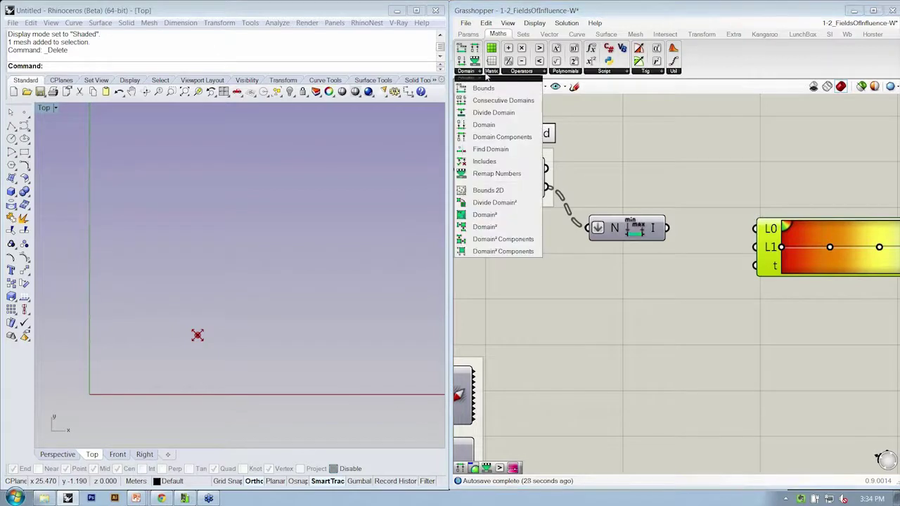
{"action": "left_click", "coordinate": [496, 137]}
{"action": "left_click", "coordinate": [712, 156]}
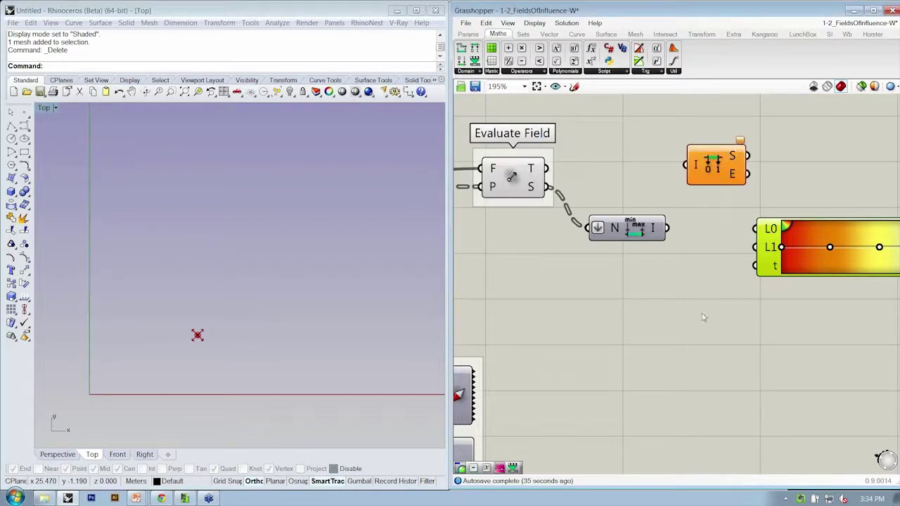
{"action": "left_click_drag", "start_coordinate": [776, 271], "coordinate": [819, 328]}
{"action": "left_click_drag", "start_coordinate": [721, 166], "coordinate": [727, 229]}
{"action": "left_click_drag", "start_coordinate": [668, 228], "coordinate": [733, 239]}
Wire the domain's start (S) and end (E) to the Gradient's L0 and L1 inputs, and align the components beside Evaluate Field.
{"action": "left_click_drag", "start_coordinate": [808, 327], "coordinate": [796, 267]}
{"action": "mouse_move", "coordinate": [747, 220]}
{"action": "left_mouse_down"}
{"action": "mouse_move", "coordinate": [786, 226]}
{"action": "mouse_move", "coordinate": [748, 237]}
{"action": "left_mouse_up"}
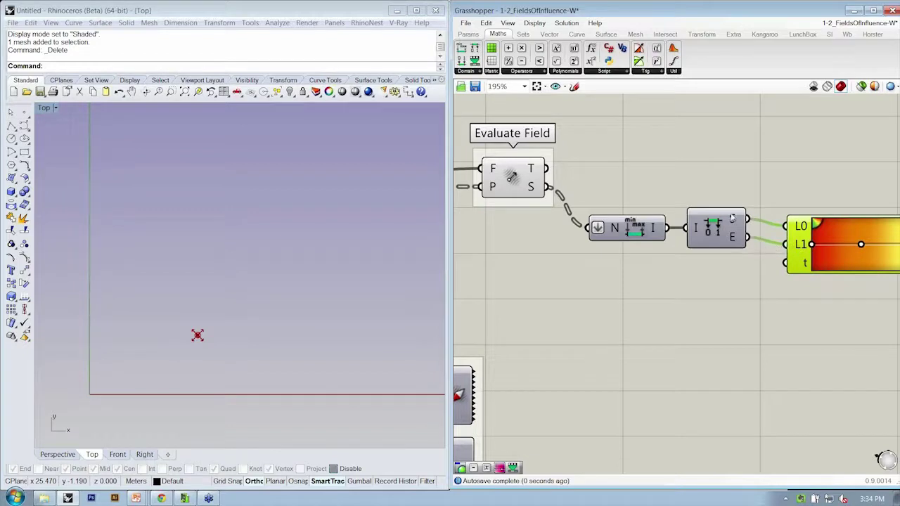
{"action": "left_click_drag", "start_coordinate": [802, 256], "coordinate": [788, 248]}
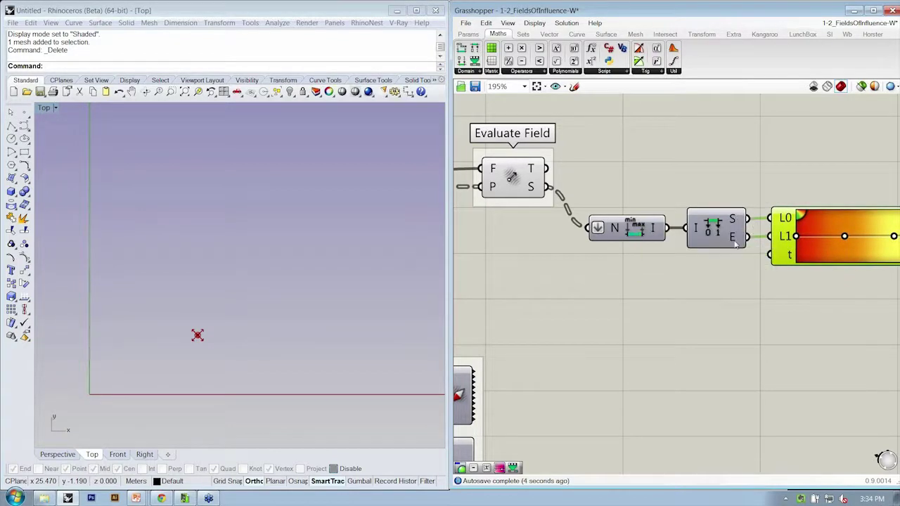
{"action": "scroll", "coordinate": [757, 250], "scroll_direction": "down", "scroll_amount": 1}
{"action": "right_click_drag", "start_coordinate": [757, 250], "coordinate": [746, 256]}
{"action": "left_click_drag", "start_coordinate": [736, 279], "coordinate": [647, 238]}
{"action": "left_click_drag", "start_coordinate": [812, 287], "coordinate": [638, 191]}
{"action": "left_click", "coordinate": [673, 251]}
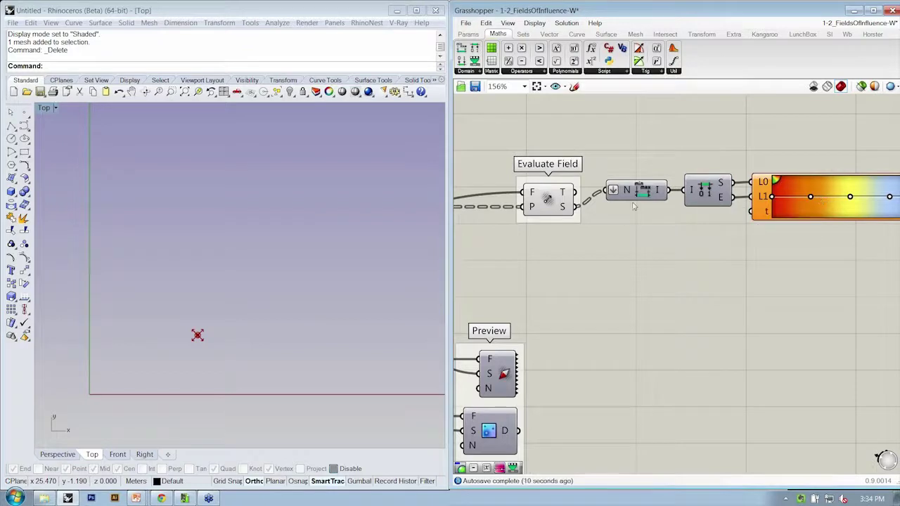
Wire Evaluate Field's strength output (S) to the Gradient's t input and straighten the row of components.
{"action": "left_click_drag", "start_coordinate": [576, 207], "coordinate": [749, 212]}
{"action": "left_click", "coordinate": [766, 211]}
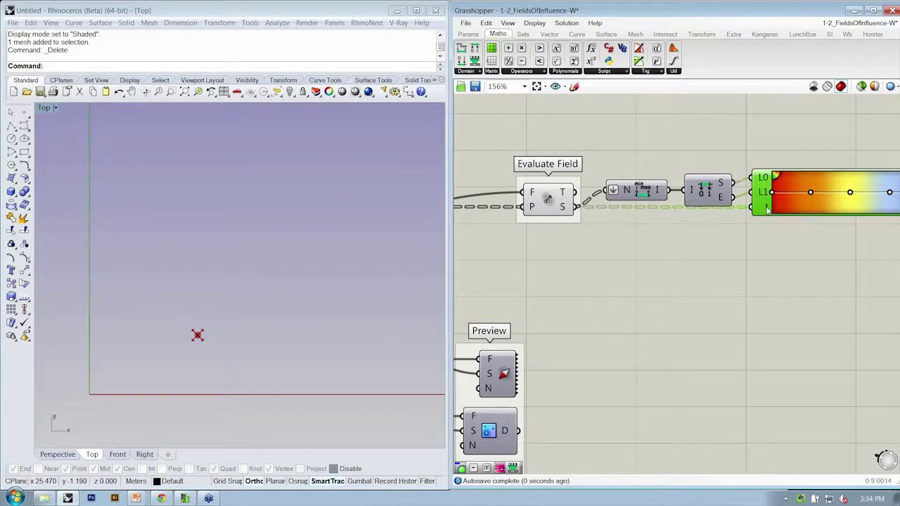
{"action": "left_click_drag", "start_coordinate": [733, 243], "coordinate": [637, 186]}
{"action": "left_click", "coordinate": [648, 152]}
{"action": "scroll", "coordinate": [647, 153], "scroll_direction": "down", "scroll_amount": 3}
{"action": "right_click_drag", "start_coordinate": [648, 159], "coordinate": [647, 189]}
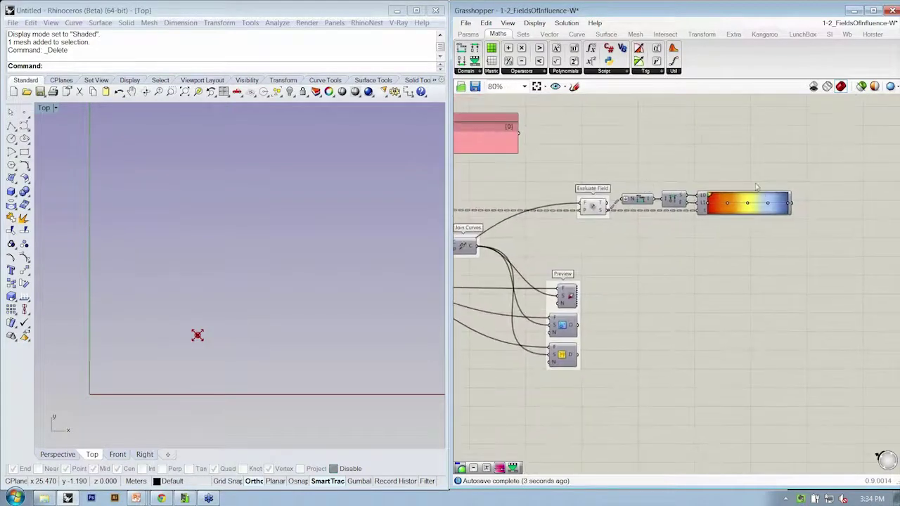
Inspect the Gradient's output values in a temporary enlarged Panel, and delete the Panel.
{"action": "left_click", "coordinate": [467, 34]}
{"action": "left_click_drag", "start_coordinate": [583, 61], "coordinate": [864, 213]}
{"action": "scroll", "coordinate": [795, 205], "scroll_direction": "up", "scroll_amount": 2}
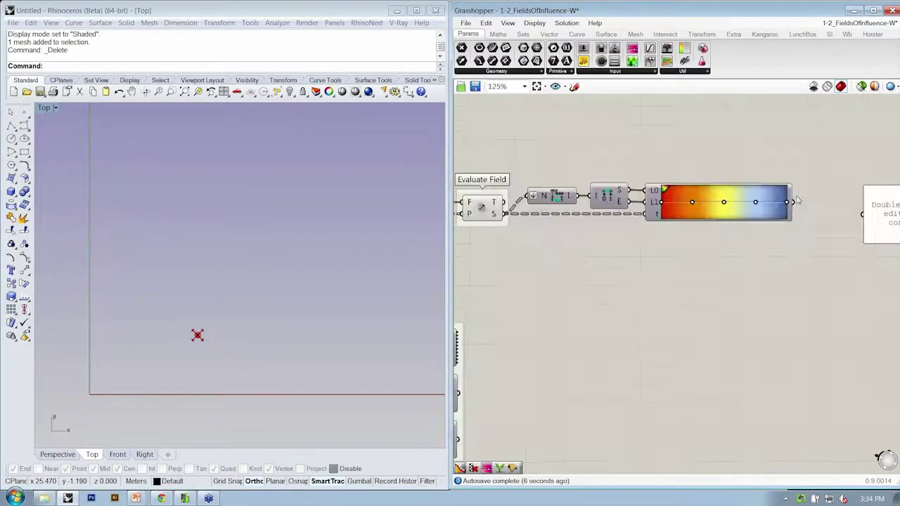
{"action": "left_click_drag", "start_coordinate": [794, 202], "coordinate": [864, 213]}
{"action": "scroll", "coordinate": [815, 229], "scroll_direction": "down", "scroll_amount": 2}
{"action": "scroll", "coordinate": [817, 230], "scroll_direction": "up", "scroll_amount": 1}
{"action": "left_click", "coordinate": [816, 230]}
{"action": "scroll", "coordinate": [791, 240], "scroll_direction": "up", "scroll_amount": 2}
{"action": "left_click_drag", "start_coordinate": [789, 235], "coordinate": [784, 370]}
{"action": "left_click_drag", "start_coordinate": [857, 174], "coordinate": [854, 362]}
{"action": "scroll", "coordinate": [808, 249], "scroll_direction": "down", "scroll_amount": 2}
{"action": "key", "text": "Delete"}
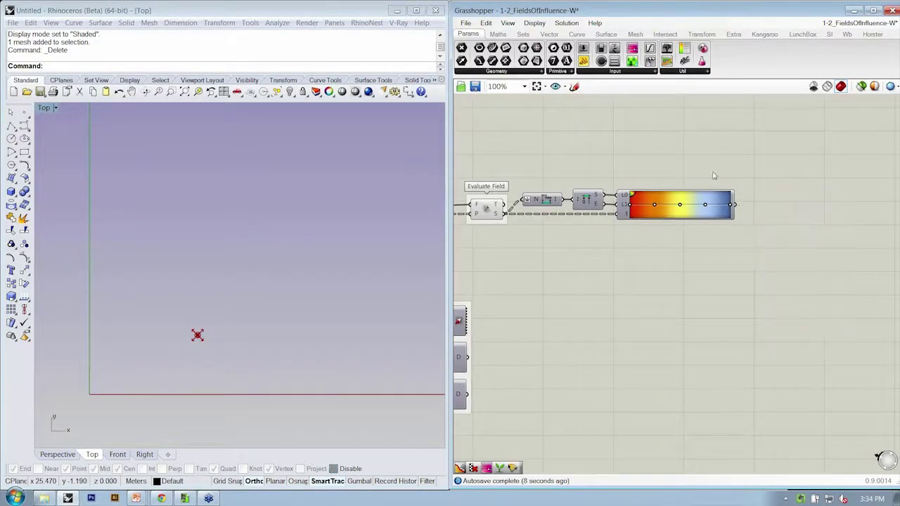
Add a Custom Preview component after the Gradient and wire the Gradient's colour output to its S input.
{"action": "scroll", "coordinate": [717, 228], "scroll_direction": "down", "scroll_amount": 1}
{"action": "right_click_drag", "start_coordinate": [702, 182], "coordinate": [807, 210]}
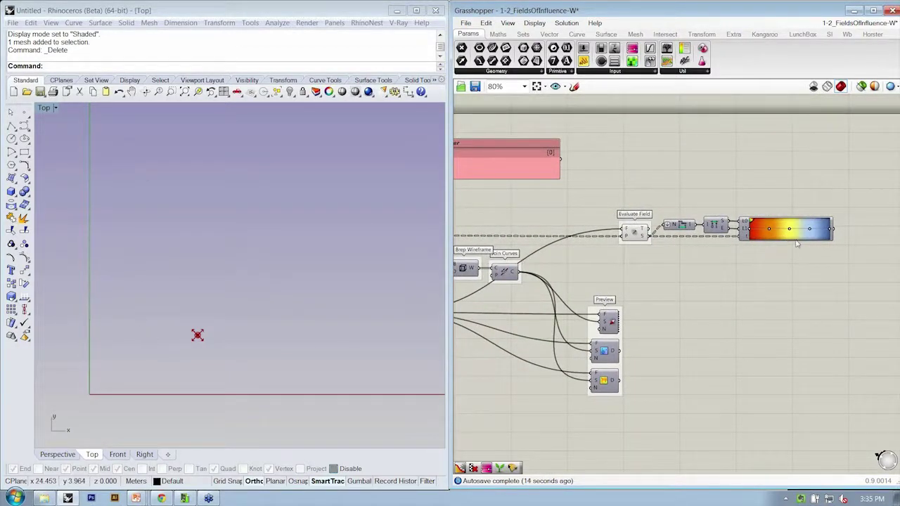
{"action": "left_click", "coordinate": [549, 34]}
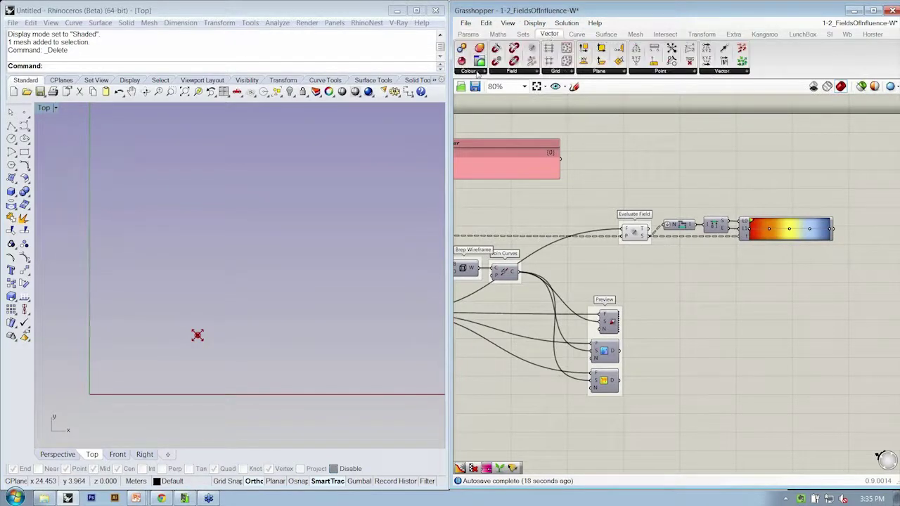
{"action": "left_click", "coordinate": [478, 73]}
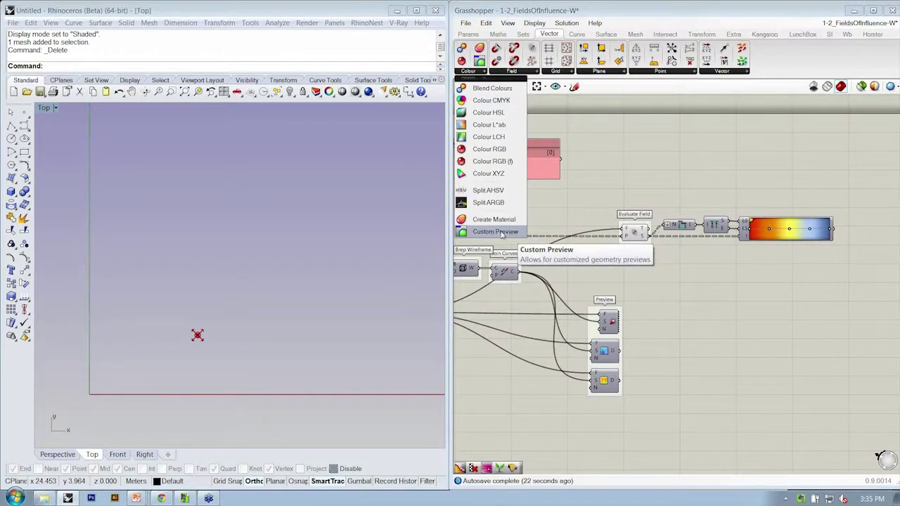
{"action": "left_click_drag", "start_coordinate": [502, 234], "coordinate": [863, 214]}
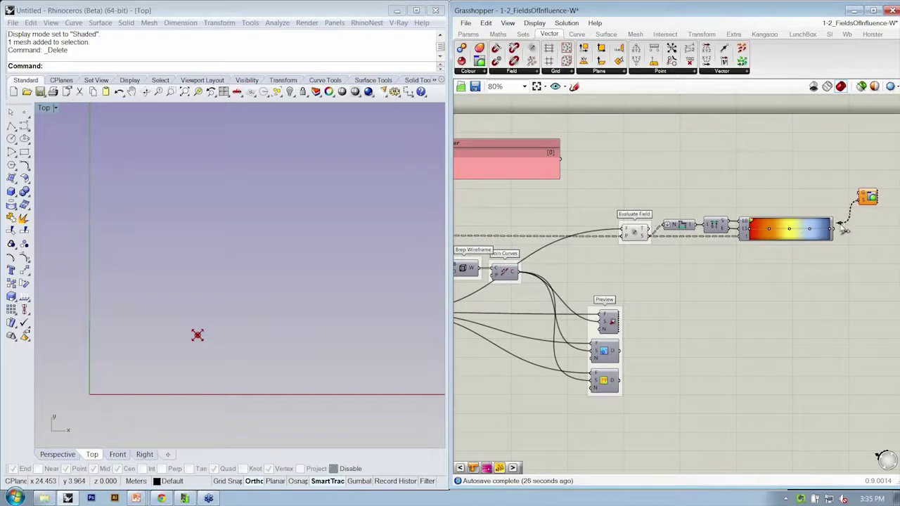
{"action": "left_click_drag", "start_coordinate": [834, 228], "coordinate": [874, 200]}
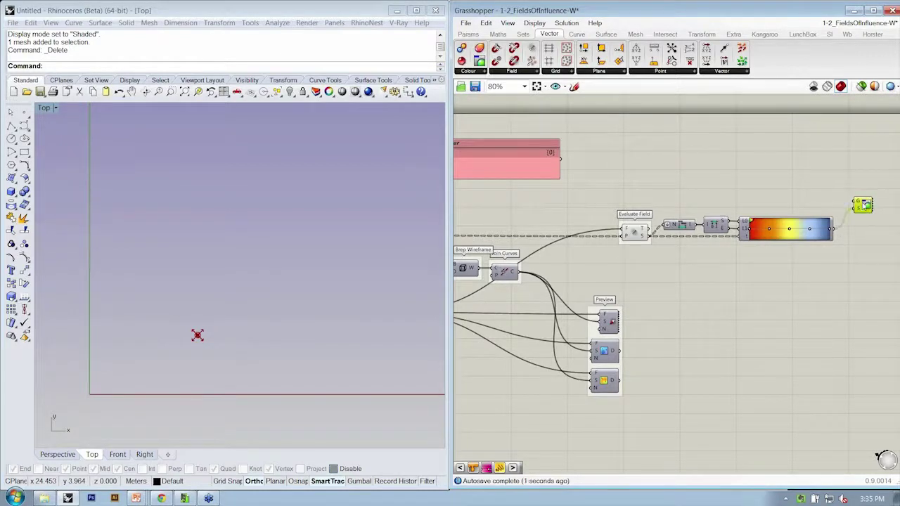
Wire the triangular grid's cell output to the Custom Preview's geometry input (G), align the components, and inspect the grid preview.
{"action": "scroll", "coordinate": [805, 201], "scroll_direction": "down", "scroll_amount": 3}
{"action": "left_click_drag", "start_coordinate": [540, 211], "coordinate": [838, 202]}
{"action": "left_click_drag", "start_coordinate": [865, 241], "coordinate": [684, 179]}
{"action": "left_click_drag", "start_coordinate": [695, 215], "coordinate": [691, 227]}
{"action": "left_click", "coordinate": [709, 182]}
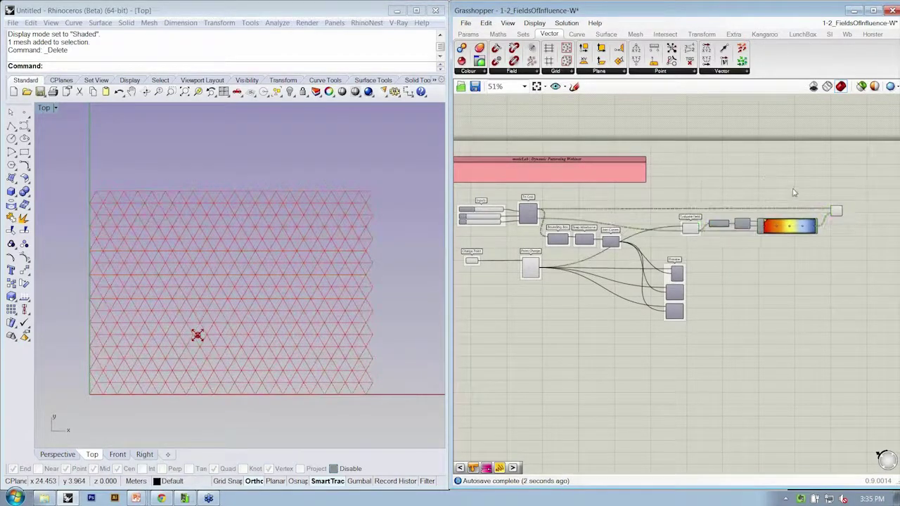
{"action": "scroll", "coordinate": [794, 192], "scroll_direction": "up", "scroll_amount": 2}
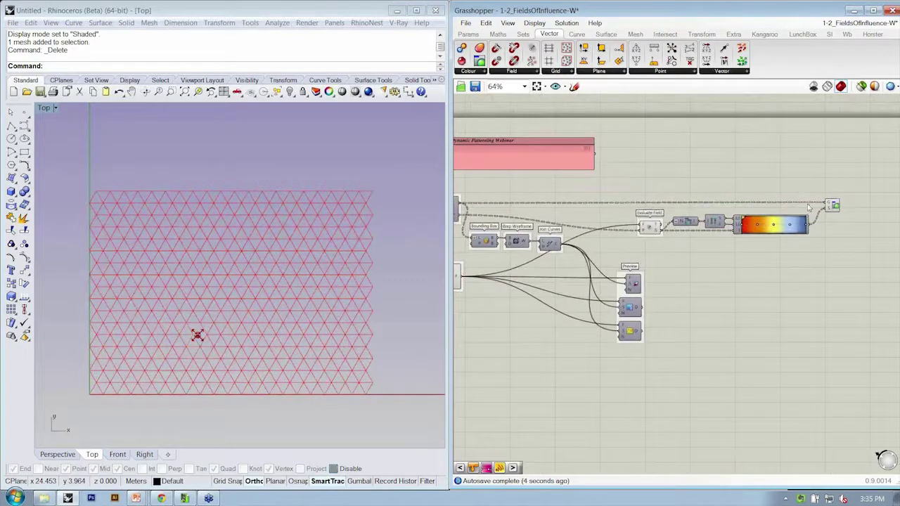
{"action": "right_click_drag", "start_coordinate": [803, 204], "coordinate": [794, 196]}
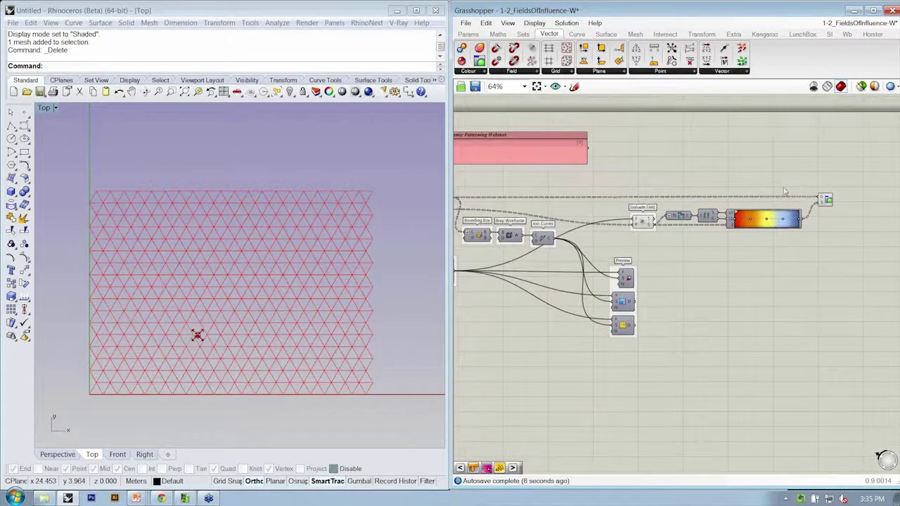
{"action": "scroll", "coordinate": [723, 185], "scroll_direction": "down", "scroll_amount": 2}
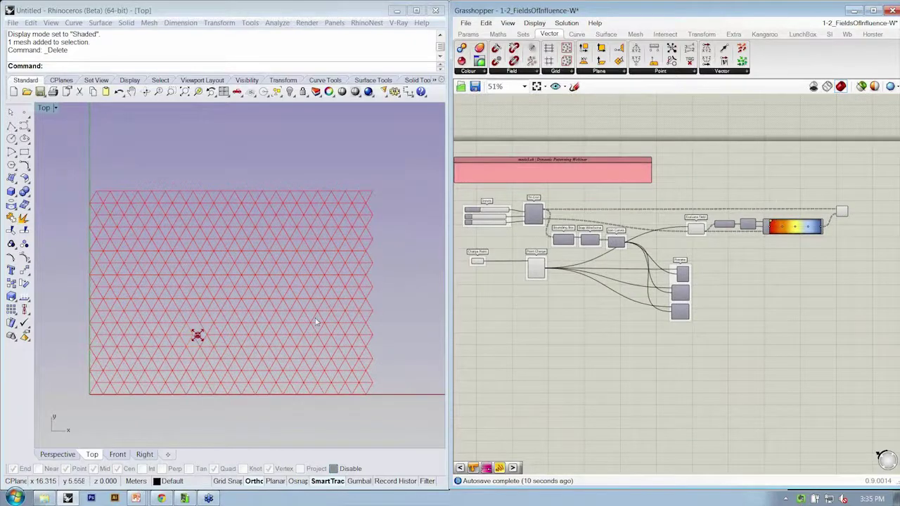
{"action": "right_click_drag", "start_coordinate": [307, 315], "coordinate": [305, 316]}
{"action": "scroll", "coordinate": [304, 318], "scroll_direction": "up", "scroll_amount": 3}
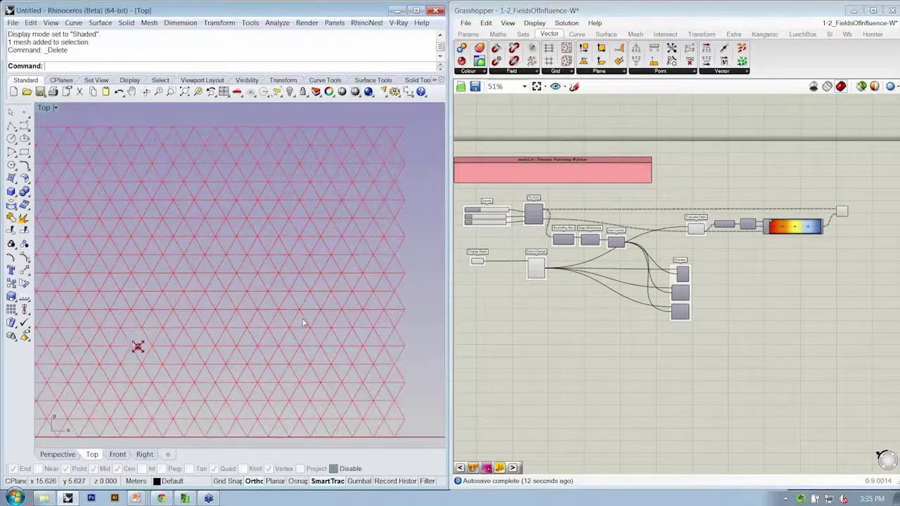
Insert a Planar Srf component between the triangular grid's cell output and the Custom Preview's G input, and turn off its preview.
{"action": "left_click", "coordinate": [606, 34]}
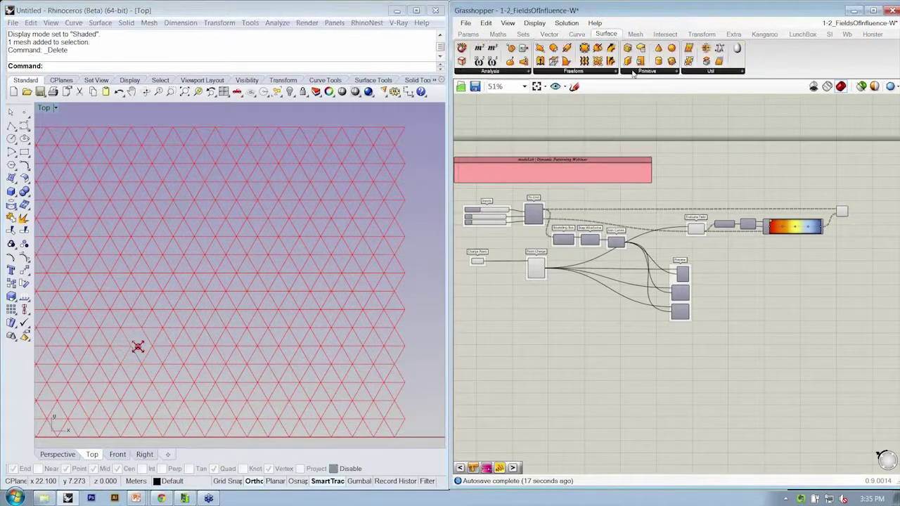
{"action": "left_click", "coordinate": [599, 72]}
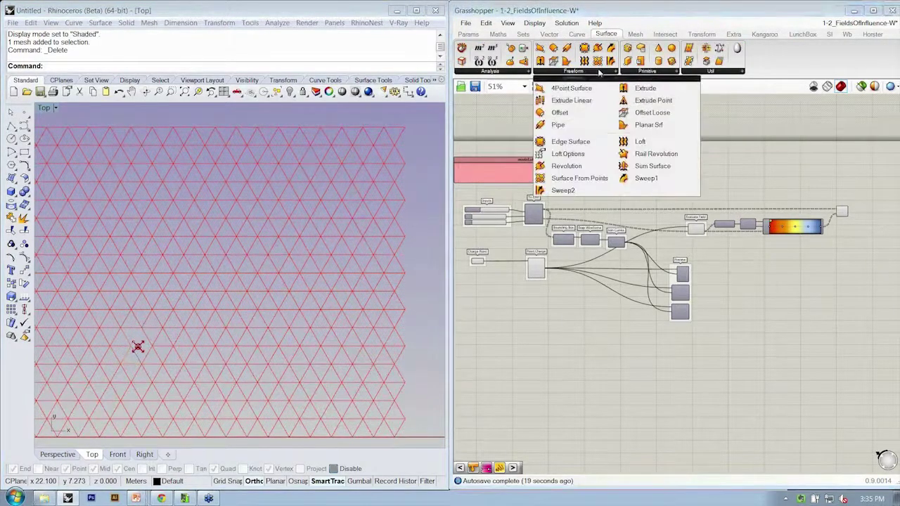
{"action": "left_click", "coordinate": [678, 127]}
{"action": "left_click", "coordinate": [696, 201]}
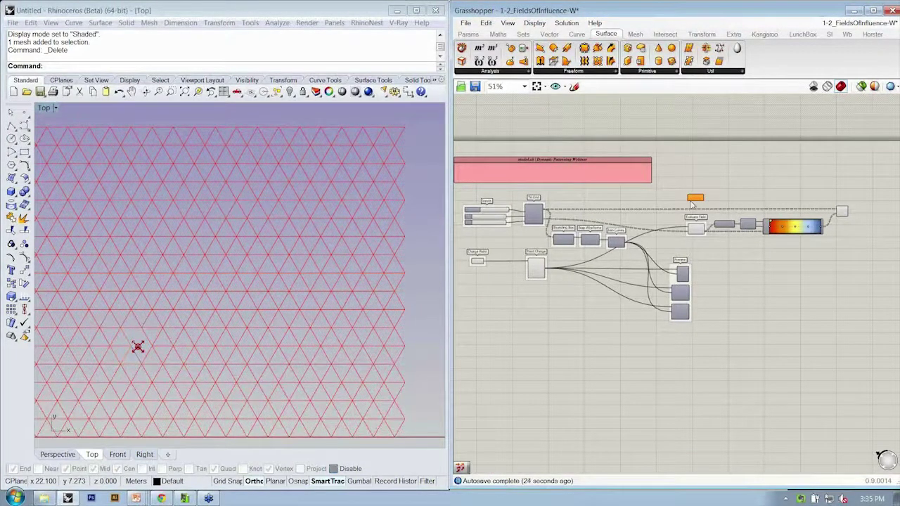
{"action": "left_click_drag", "start_coordinate": [543, 209], "coordinate": [838, 210]}
{"action": "right_click", "coordinate": [700, 203]}
{"action": "left_click", "coordinate": [722, 217]}
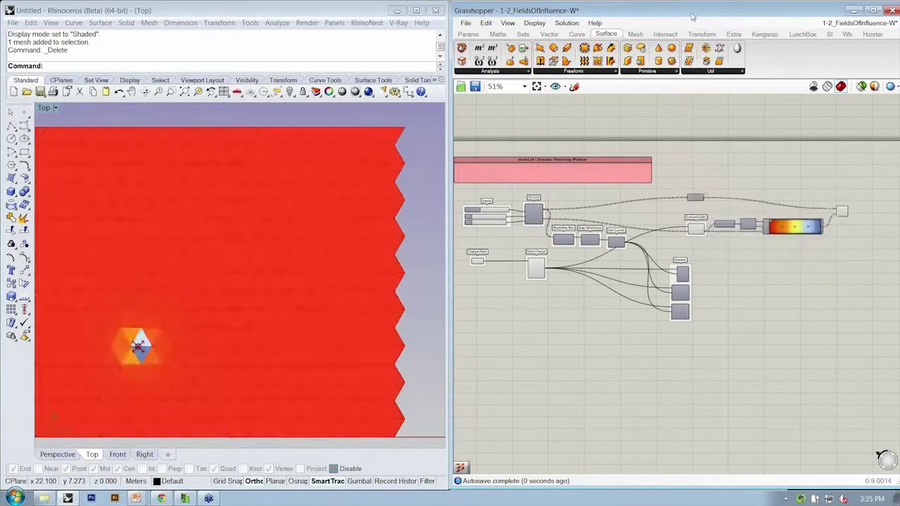
Maximise the Grasshopper window, and line up the Planar Srf component above Evaluate Field and level with the Custom Preview.
{"action": "double_click", "coordinate": [680, 16]}
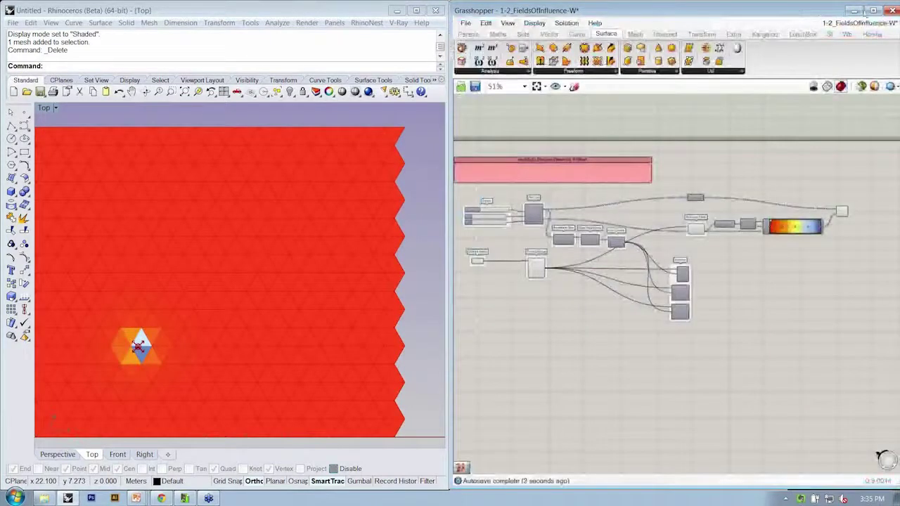
{"action": "left_click", "coordinate": [872, 10]}
{"action": "scroll", "coordinate": [592, 258], "scroll_direction": "up", "scroll_amount": 2}
{"action": "right_click_drag", "start_coordinate": [316, 226], "coordinate": [645, 230]}
{"action": "scroll", "coordinate": [535, 156], "scroll_direction": "up", "scroll_amount": 2}
{"action": "left_click", "coordinate": [531, 197]}
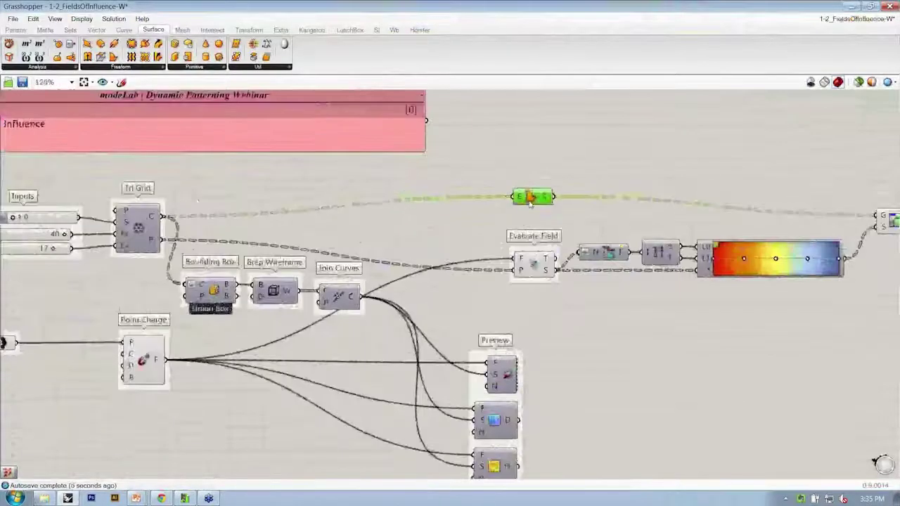
{"action": "scroll", "coordinate": [590, 177], "scroll_direction": "down", "scroll_amount": 1}
{"action": "right_click_drag", "start_coordinate": [587, 181], "coordinate": [570, 174]}
{"action": "left_click_drag", "start_coordinate": [810, 206], "coordinate": [810, 192]}
{"action": "left_click", "coordinate": [749, 199]}
Group the Planar Srf component and label the group Planar Srf.
{"action": "left_click_drag", "start_coordinate": [548, 210], "coordinate": [484, 153]}
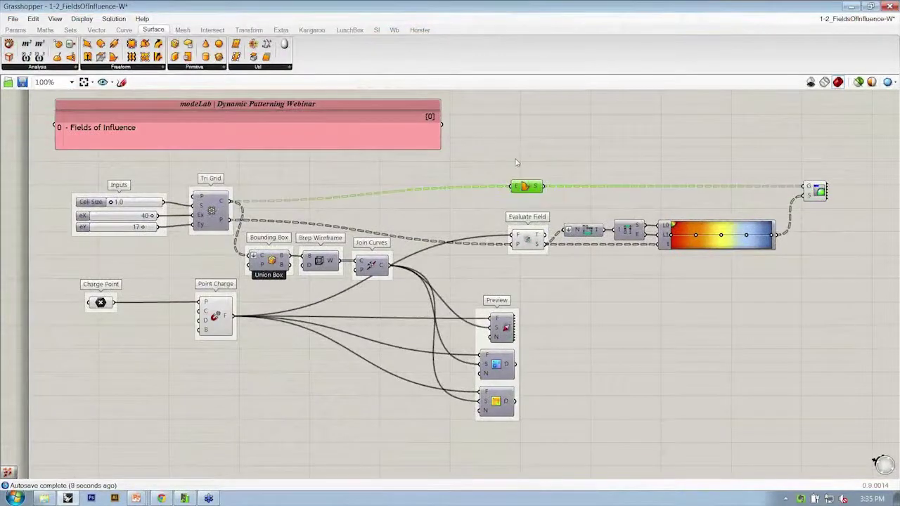
{"action": "right_click", "coordinate": [531, 200]}
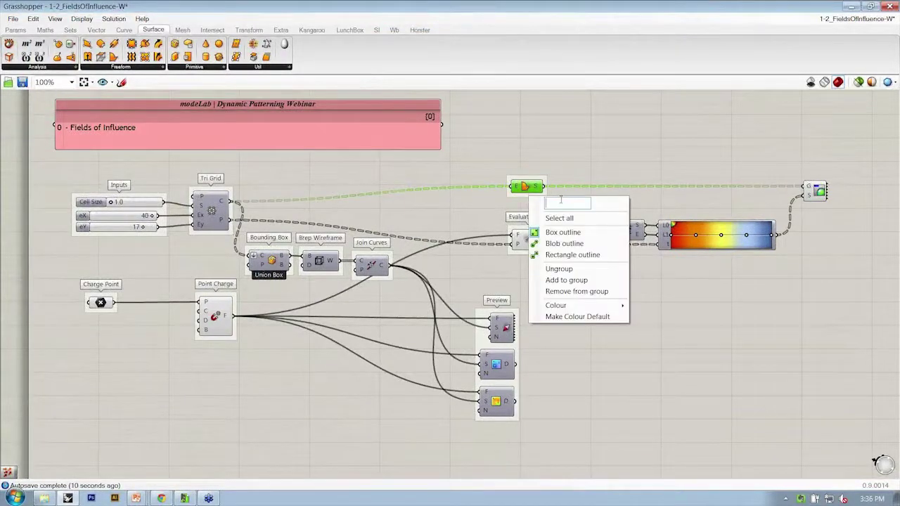
{"action": "type", "text": "Planars"}
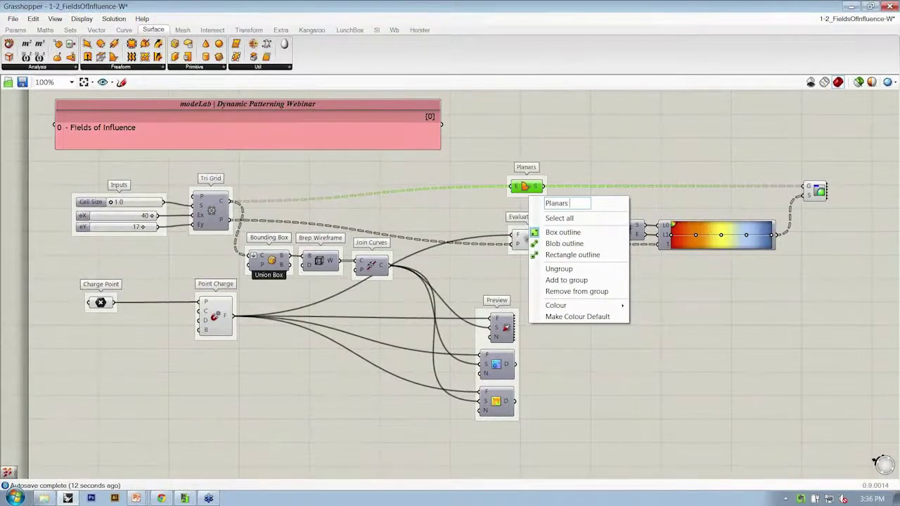
{"action": "key", "text": "BackSpace"}
{"action": "type", "text": "Surf"}
{"action": "key", "text": "Return"}
Label the group around the component computing the field strength range Bounds.
{"action": "scroll", "coordinate": [583, 234], "scroll_direction": "up", "scroll_amount": 3}
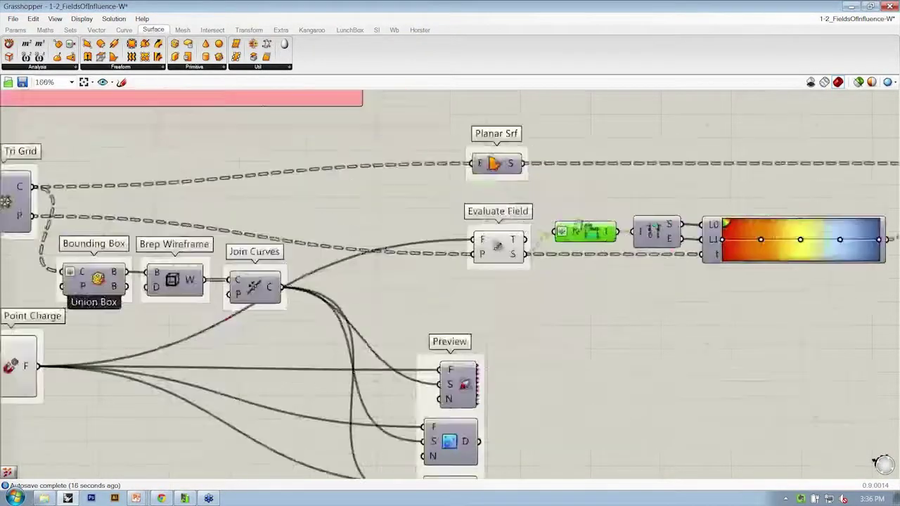
{"action": "right_click_drag", "start_coordinate": [584, 234], "coordinate": [495, 232]}
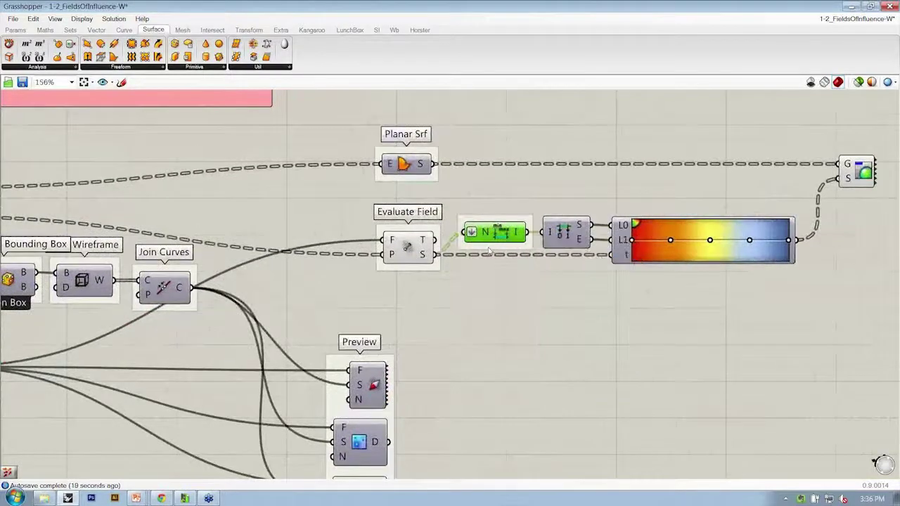
{"action": "right_click", "coordinate": [495, 232]}
{"action": "type", "text": "Bounds"}
{"action": "left_click", "coordinate": [615, 177]}
Space out the component between Bounds and the Gradient, group it, and label the group Domain Components.
{"action": "left_click", "coordinate": [571, 228]}
{"action": "left_click_drag", "start_coordinate": [730, 310], "coordinate": [572, 230]}
{"action": "left_click", "coordinate": [574, 188]}
{"action": "left_click", "coordinate": [577, 229]}
{"action": "key", "text": "ctrl+g"}
{"action": "right_click", "coordinate": [577, 250]}
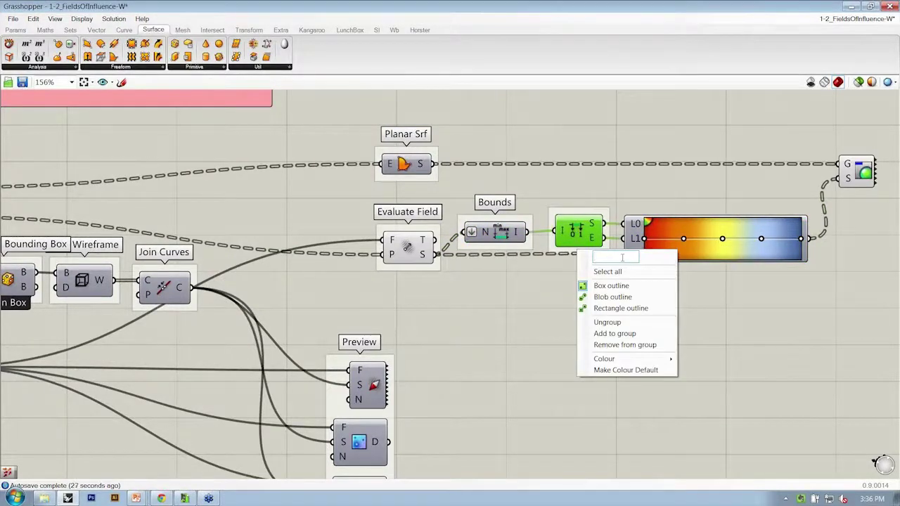
{"action": "type", "text": "Domain Compon"}
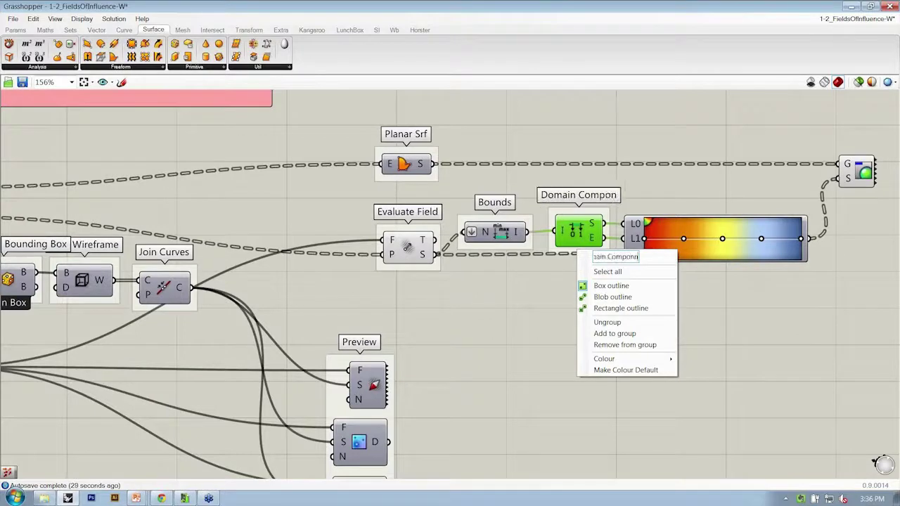
{"action": "type", "text": "ents"}
{"action": "key", "text": "Return"}
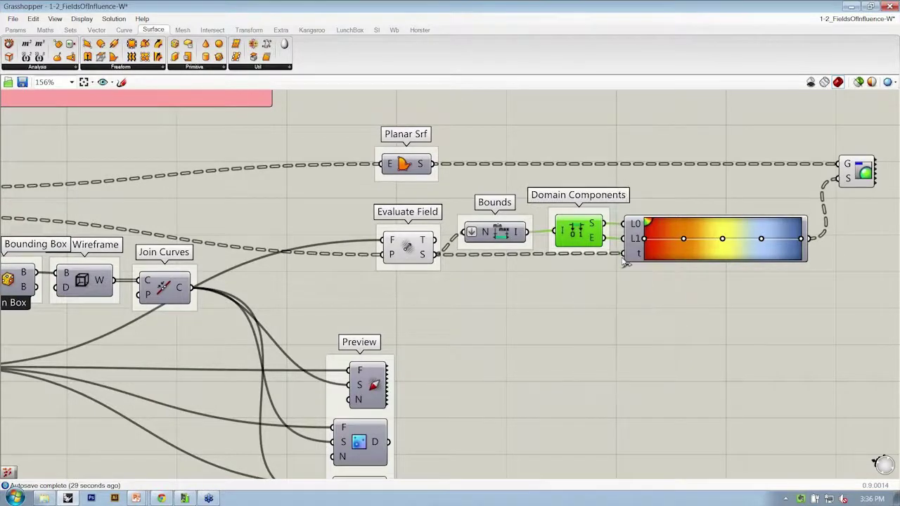
{"action": "left_click", "coordinate": [39, 31]}
{"action": "left_click", "coordinate": [22, 68]}
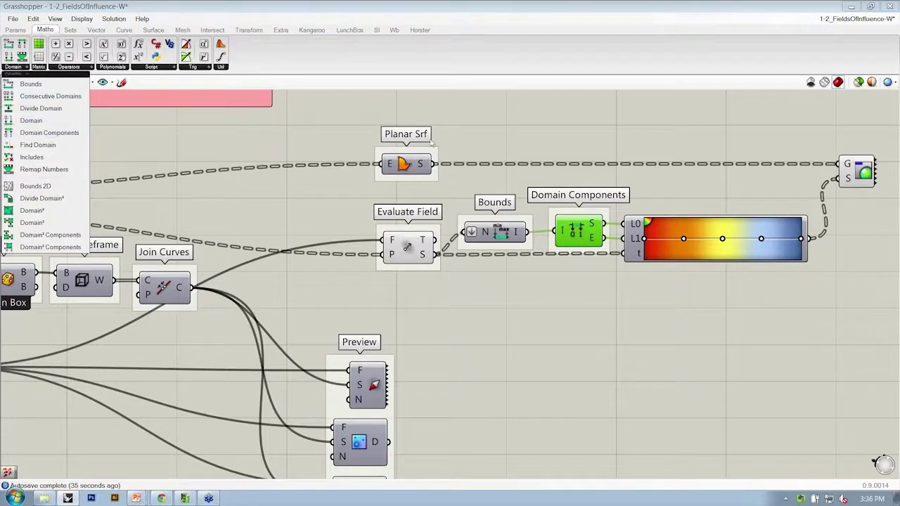
{"action": "left_click", "coordinate": [589, 142]}
Realign the Gradient, Bounds and Domain Components, and label the Gradient's group Gradient.
{"action": "left_click_drag", "start_coordinate": [654, 260], "coordinate": [664, 260]}
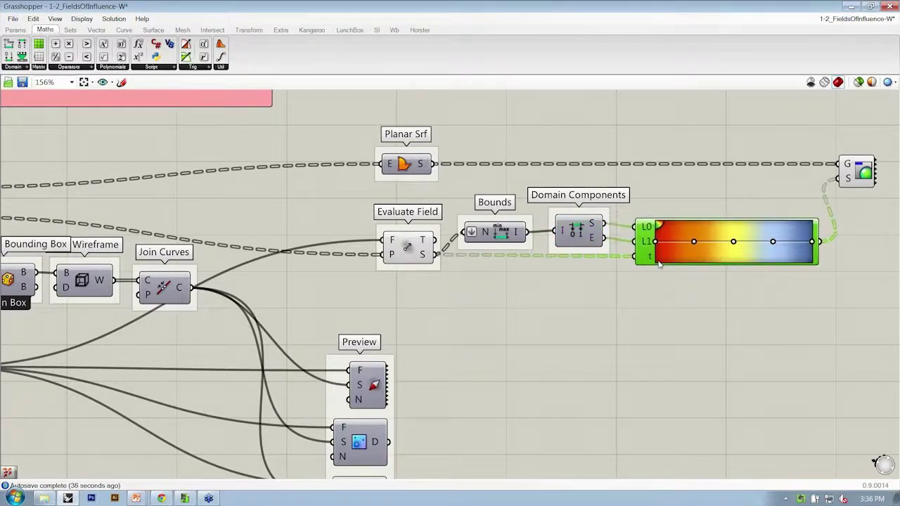
{"action": "left_click_drag", "start_coordinate": [466, 226], "coordinate": [466, 218]}
{"action": "left_click_drag", "start_coordinate": [571, 233], "coordinate": [565, 223]}
{"action": "left_click", "coordinate": [660, 255]}
{"action": "right_click", "coordinate": [677, 270]}
{"action": "type", "text": "Gradient"}
{"action": "key", "text": "Return"}
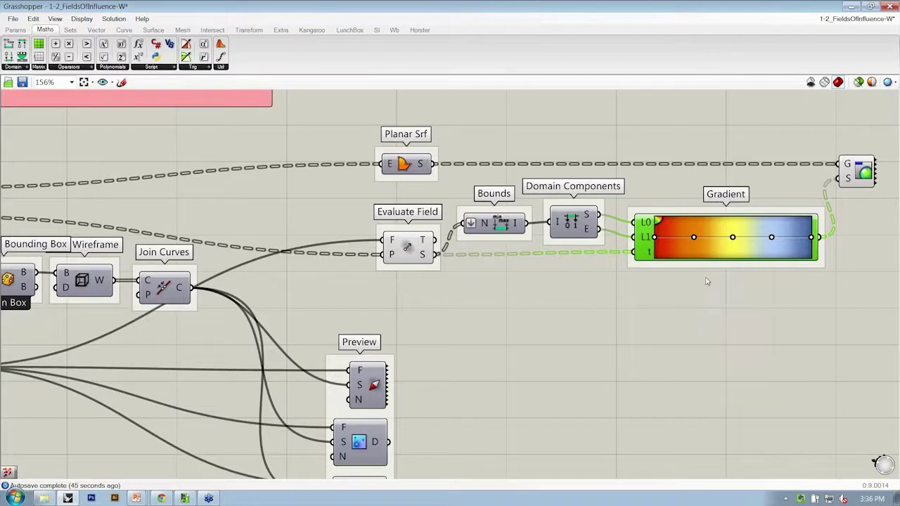
Label the group around the component receiving the Planar Srf and Gradient outputs Custom Preview.
{"action": "scroll", "coordinate": [704, 277], "scroll_direction": "down", "scroll_amount": 2}
{"action": "left_click", "coordinate": [809, 192]}
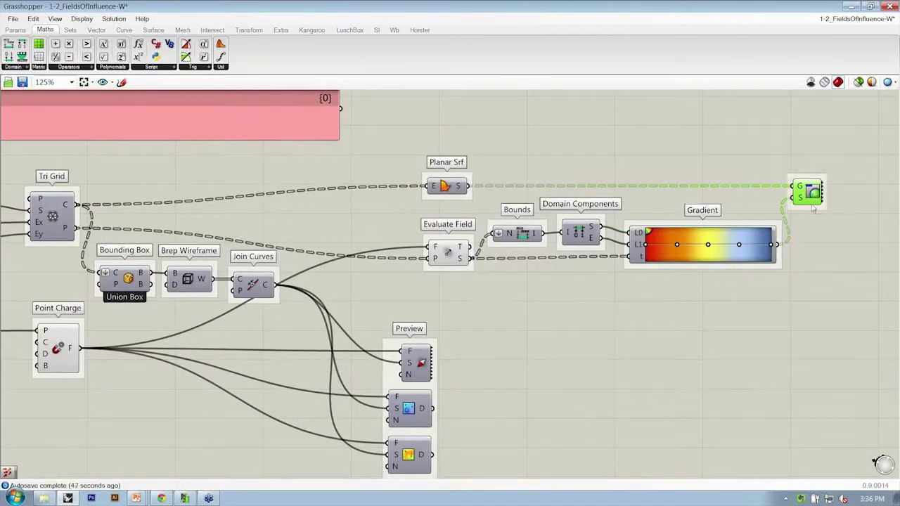
{"action": "right_click", "coordinate": [814, 210]}
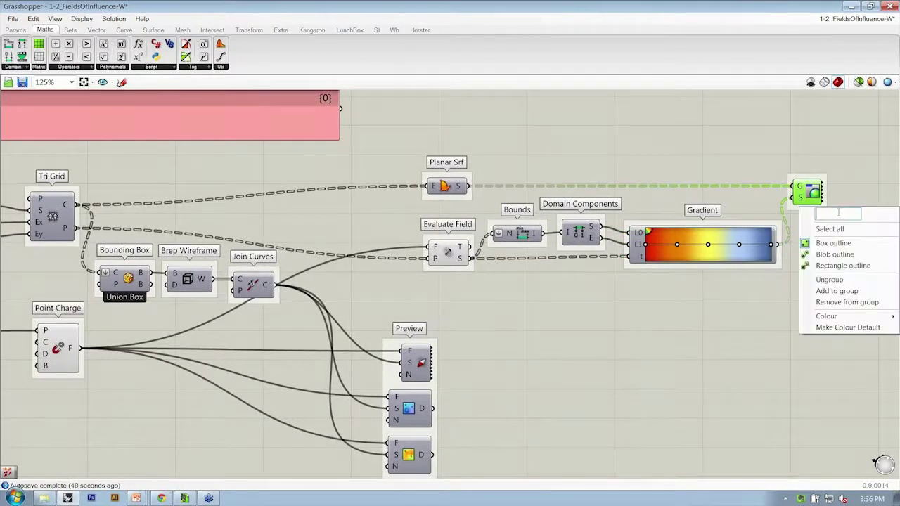
{"action": "type", "text": "Custom Previ"}
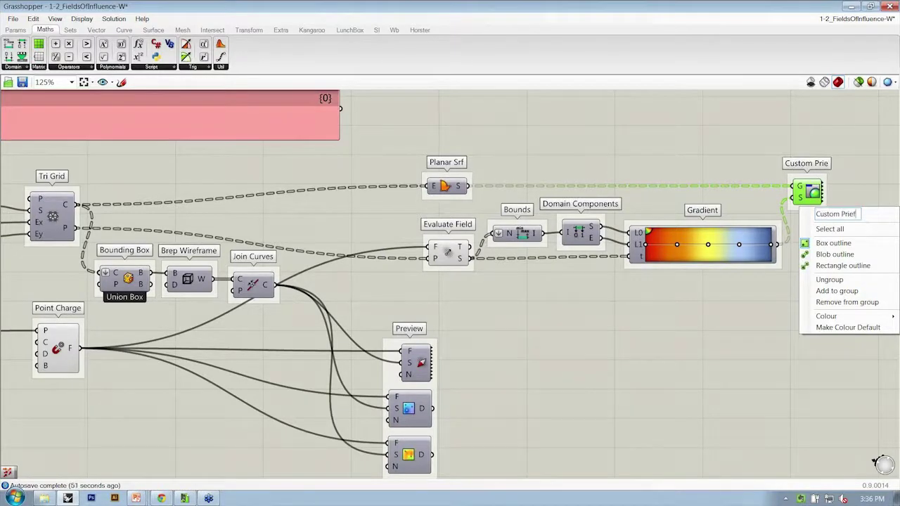
{"action": "type", "text": "ew"}
{"action": "key", "text": "Return"}
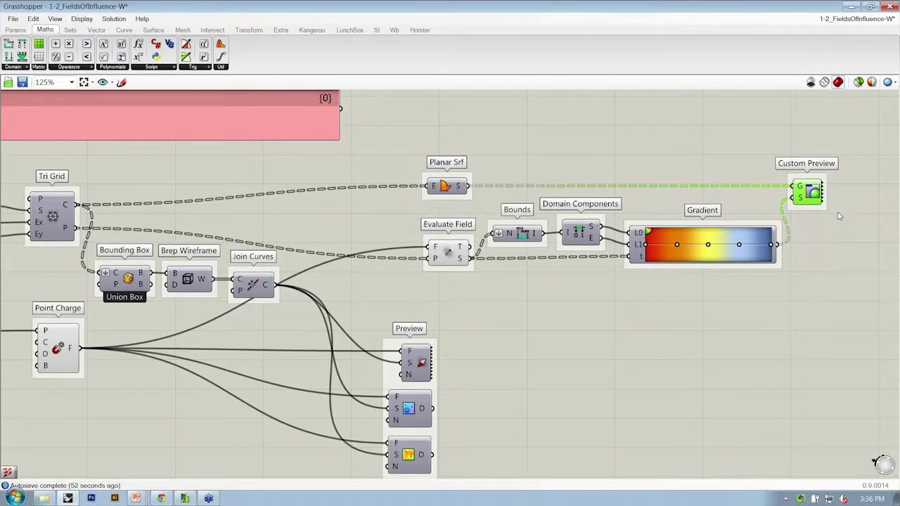
Restore the Grasshopper window beside the Rhino viewport and examine the Domain Components connections between Bounds and the Gradient.
{"action": "scroll", "coordinate": [831, 218], "scroll_direction": "down", "scroll_amount": 1}
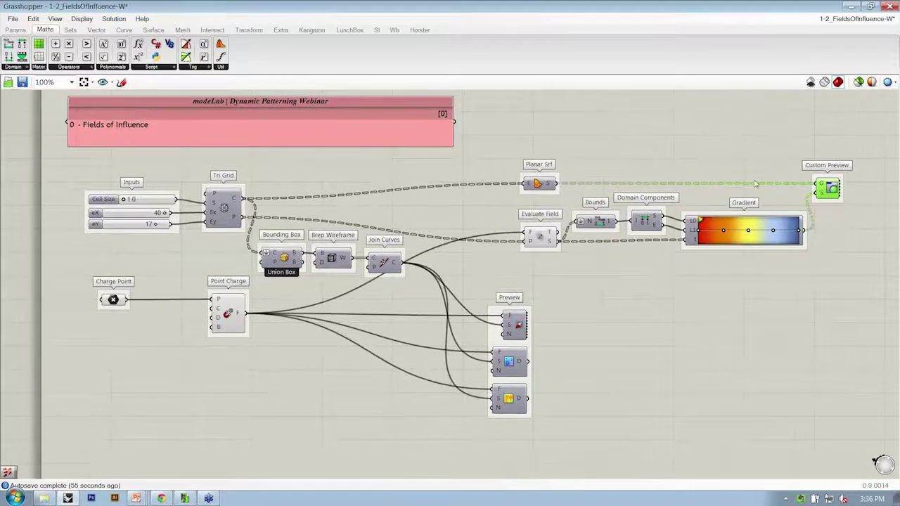
{"action": "left_click", "coordinate": [725, 127]}
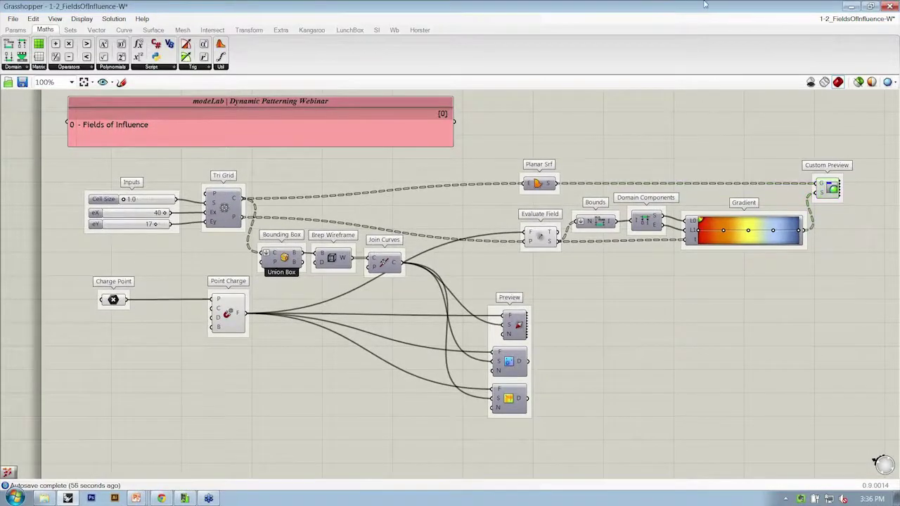
{"action": "double_click", "coordinate": [705, 5]}
{"action": "scroll", "coordinate": [746, 199], "scroll_direction": "down", "scroll_amount": 2}
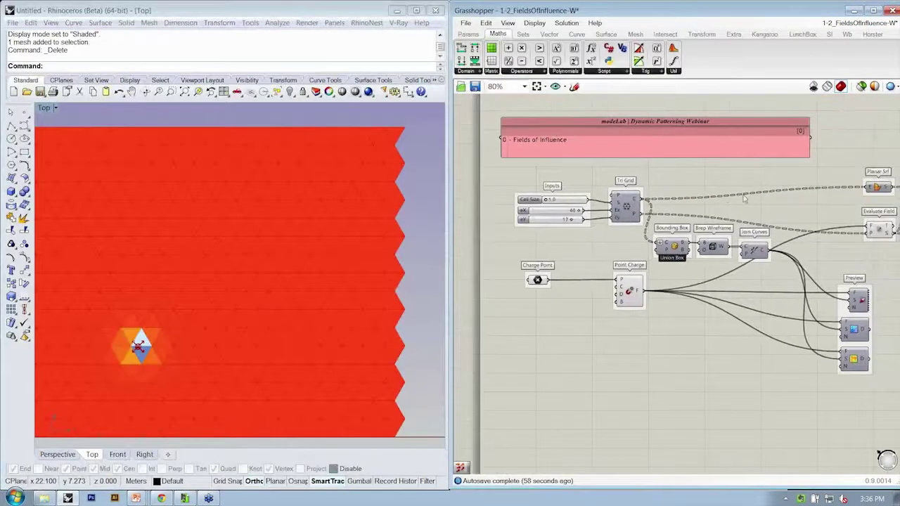
{"action": "right_click_drag", "start_coordinate": [767, 184], "coordinate": [681, 163]}
{"action": "right_click_drag", "start_coordinate": [789, 194], "coordinate": [620, 188]}
{"action": "scroll", "coordinate": [731, 183], "scroll_direction": "up", "scroll_amount": 6}
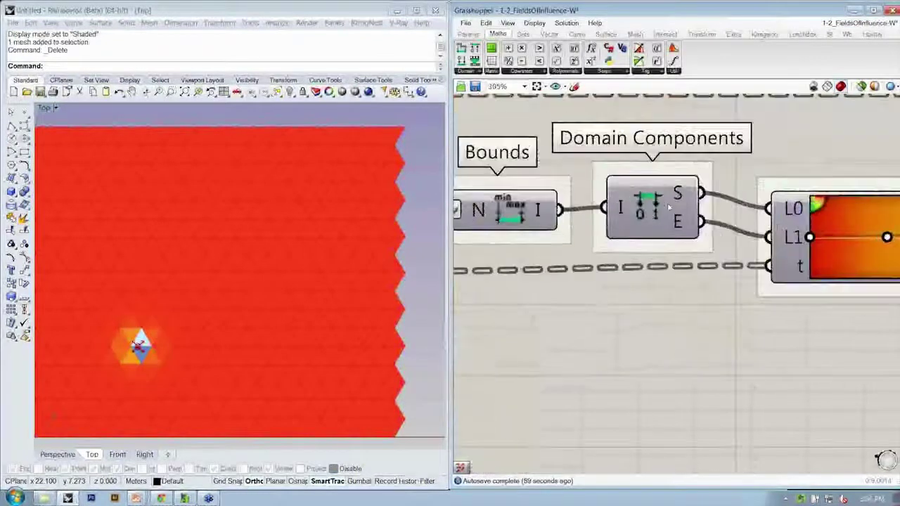
{"action": "scroll", "coordinate": [669, 206], "scroll_direction": "down", "scroll_amount": 1}
{"action": "left_click", "coordinate": [664, 211]}
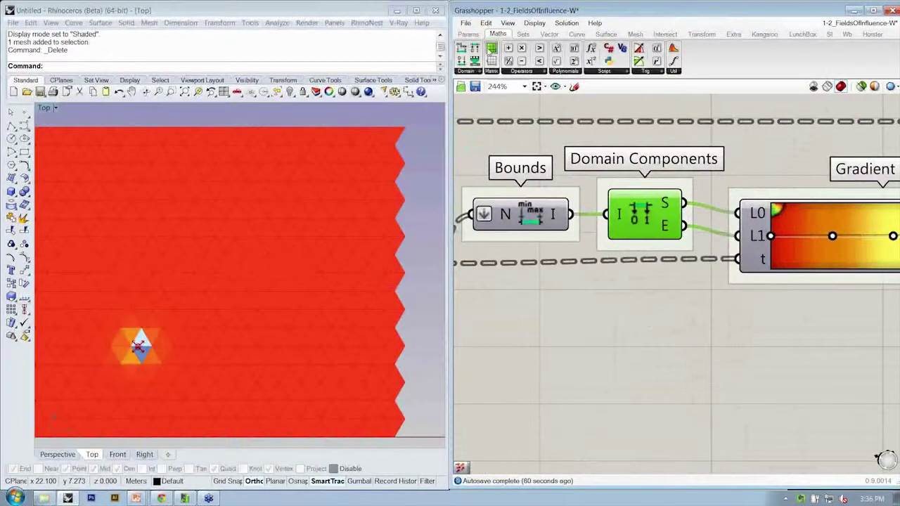
Add a temporary second Domain Components component wired to the Bounds output, and delete it.
{"action": "left_click", "coordinate": [469, 73]}
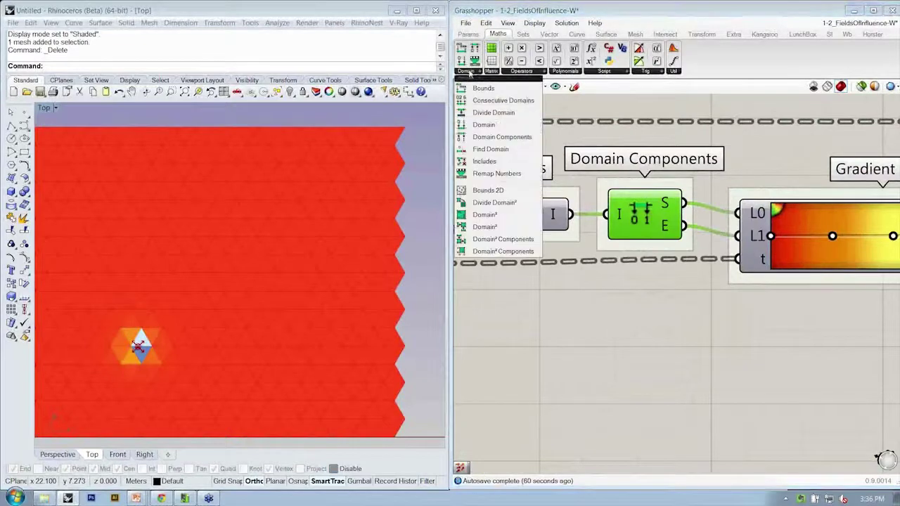
{"action": "left_click", "coordinate": [530, 136]}
{"action": "left_click", "coordinate": [623, 316]}
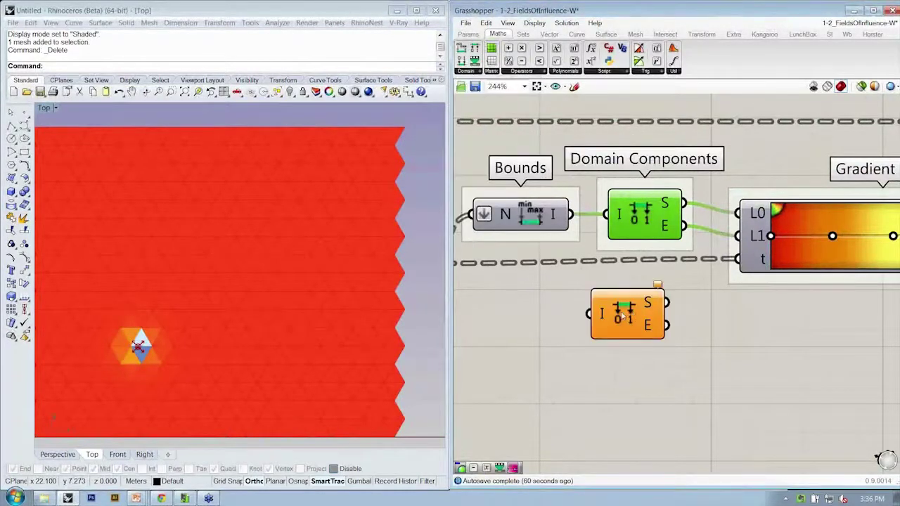
{"action": "left_click_drag", "start_coordinate": [568, 215], "coordinate": [599, 317]}
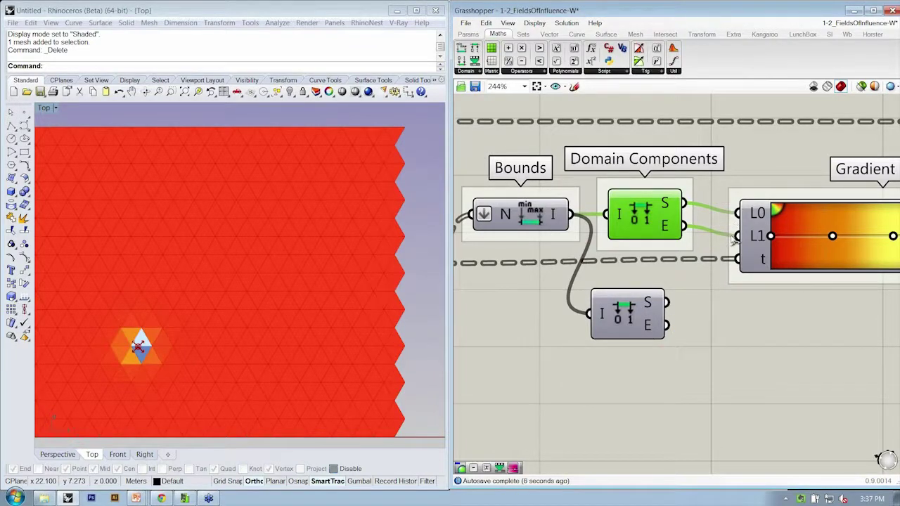
{"action": "left_click", "coordinate": [612, 307]}
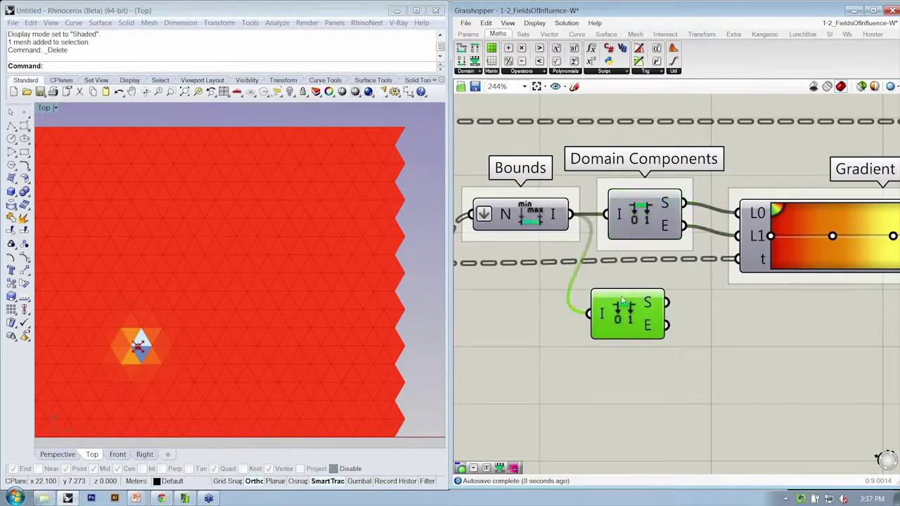
{"action": "key", "text": "Delete"}
Check the coloured grid in the Rhino viewport, and remove the orange and light blue grips from the Gradient.
{"action": "scroll", "coordinate": [648, 272], "scroll_direction": "down", "scroll_amount": 5}
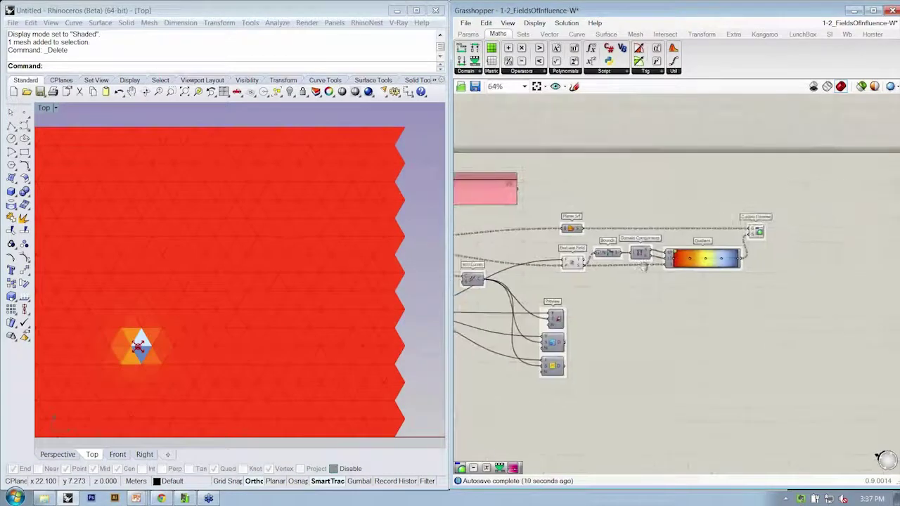
{"action": "right_click_drag", "start_coordinate": [354, 285], "coordinate": [380, 277]}
{"action": "scroll", "coordinate": [383, 278], "scroll_direction": "down", "scroll_amount": 1}
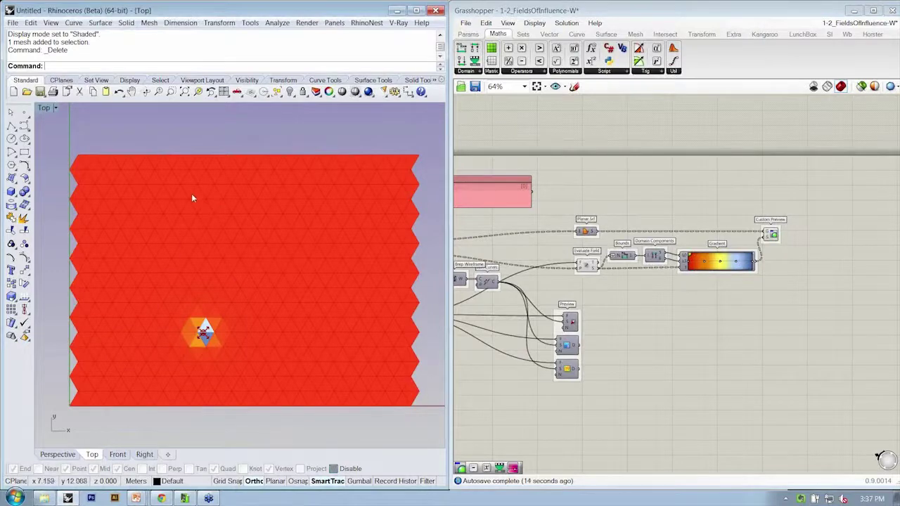
{"action": "scroll", "coordinate": [683, 239], "scroll_direction": "up", "scroll_amount": 5}
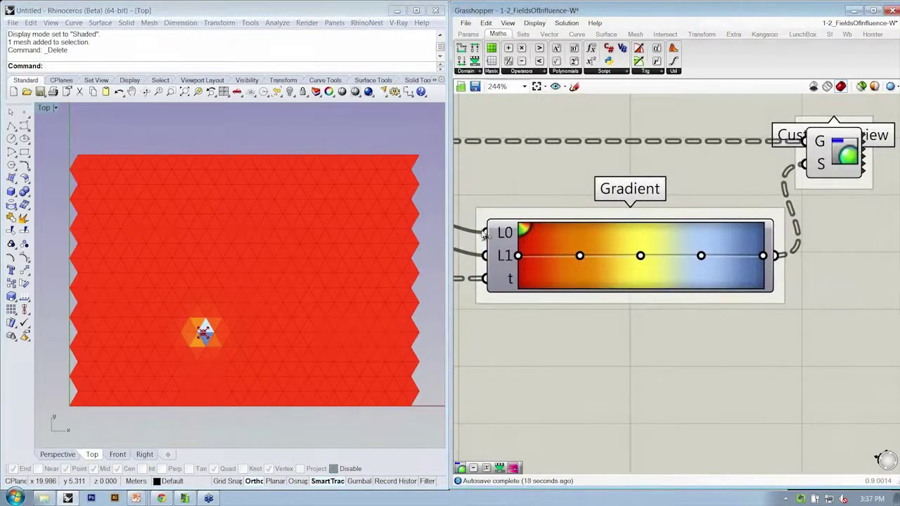
{"action": "left_click_drag", "start_coordinate": [580, 256], "coordinate": [607, 383]}
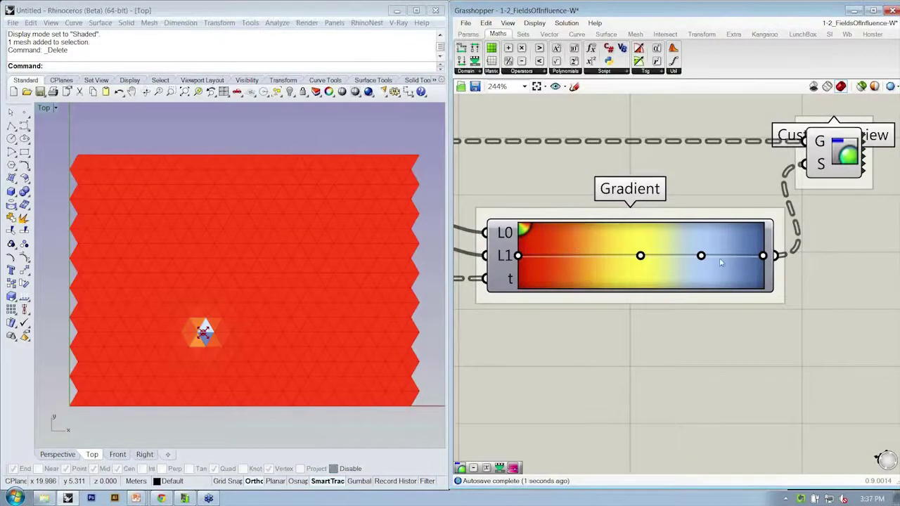
{"action": "left_click_drag", "start_coordinate": [701, 256], "coordinate": [733, 404]}
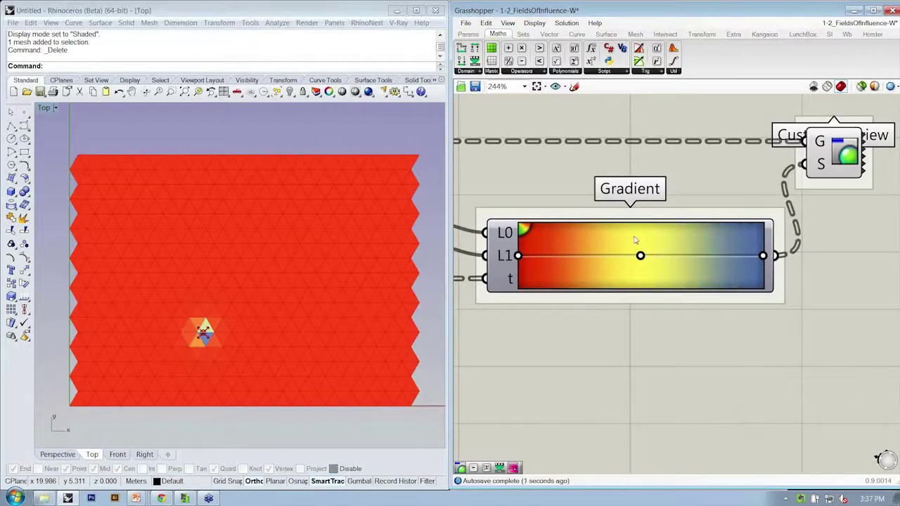
Reverse the Gradient's colour order so blue sits at the start and red at the end, and move the yellow grip close to blue.
{"action": "left_click_drag", "start_coordinate": [764, 258], "coordinate": [573, 256]}
{"action": "left_click_drag", "start_coordinate": [519, 256], "coordinate": [764, 256]}
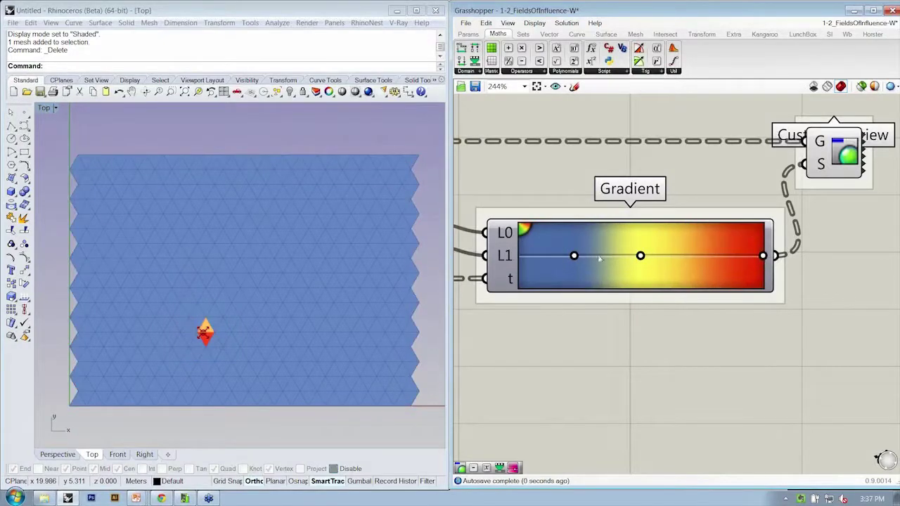
{"action": "left_click_drag", "start_coordinate": [575, 257], "coordinate": [518, 256]}
{"action": "left_click_drag", "start_coordinate": [641, 257], "coordinate": [540, 257]}
Shift the Gradient's yellow grip even closer to the blue one, and move the red grip to about a third of the range.
{"action": "right_click_drag", "start_coordinate": [541, 268], "coordinate": [594, 249]}
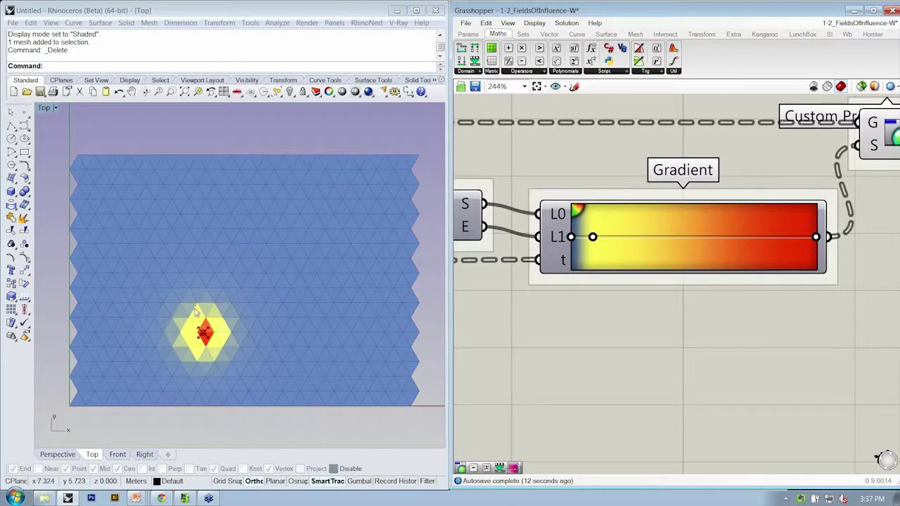
{"action": "mouse_move", "coordinate": [595, 240]}
{"action": "left_mouse_down"}
{"action": "mouse_move", "coordinate": [668, 238]}
{"action": "mouse_move", "coordinate": [578, 238]}
{"action": "mouse_move", "coordinate": [593, 245]}
{"action": "mouse_move", "coordinate": [583, 244]}
{"action": "left_mouse_up"}
{"action": "left_click_drag", "start_coordinate": [814, 239], "coordinate": [659, 246]}
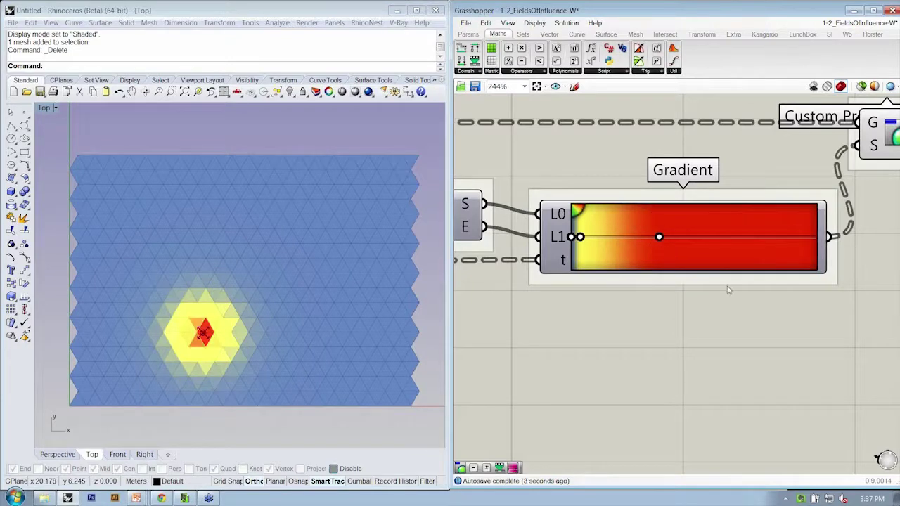
Place two more Rhino points on the grid, one toward its upper left and one right of centre, and select all three points.
{"action": "right_click_drag", "start_coordinate": [654, 298], "coordinate": [661, 299]}
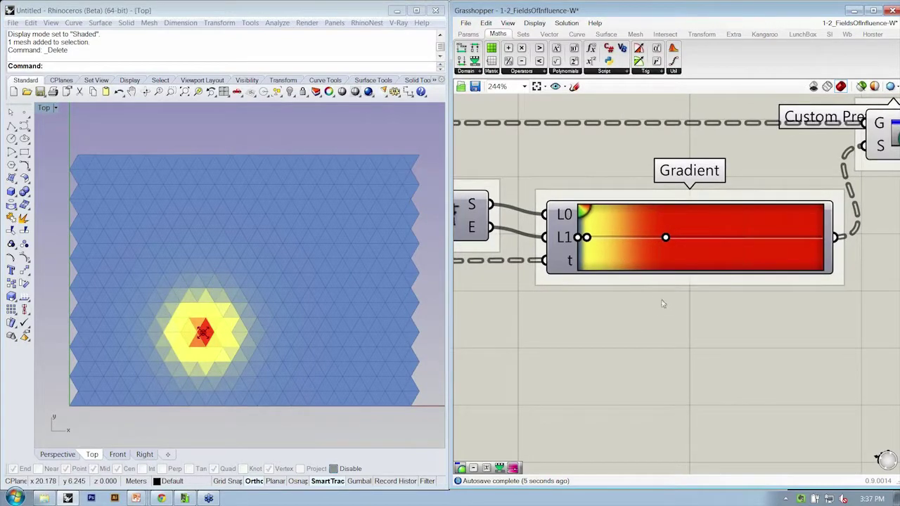
{"action": "scroll", "coordinate": [662, 304], "scroll_direction": "down", "scroll_amount": 8}
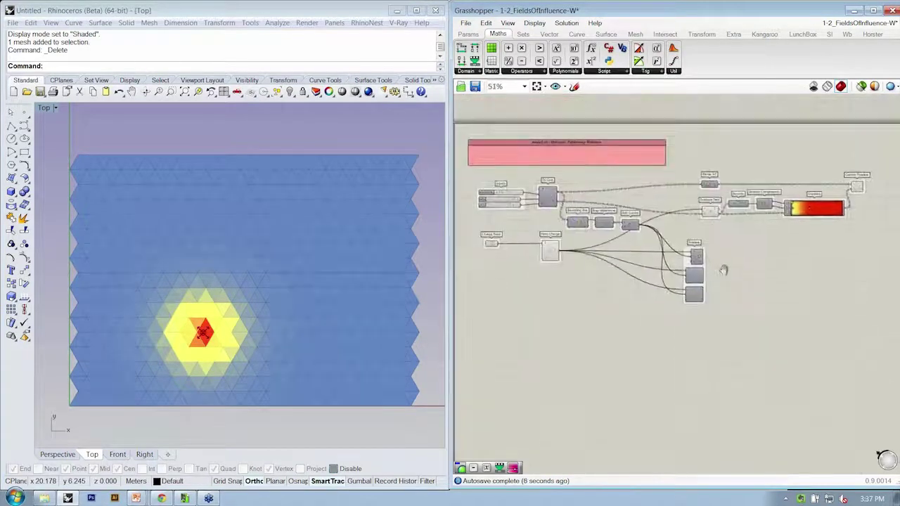
{"action": "right_click_drag", "start_coordinate": [724, 270], "coordinate": [733, 265]}
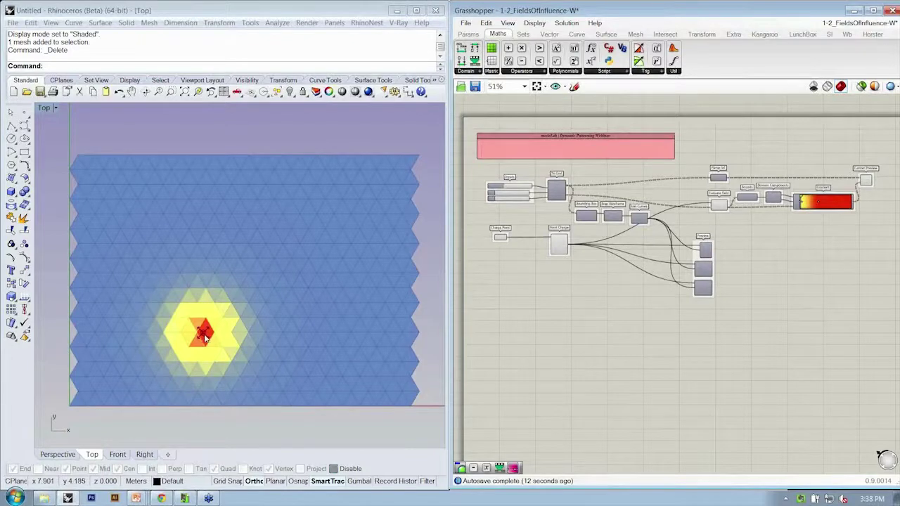
{"action": "right_click_drag", "start_coordinate": [652, 250], "coordinate": [648, 261]}
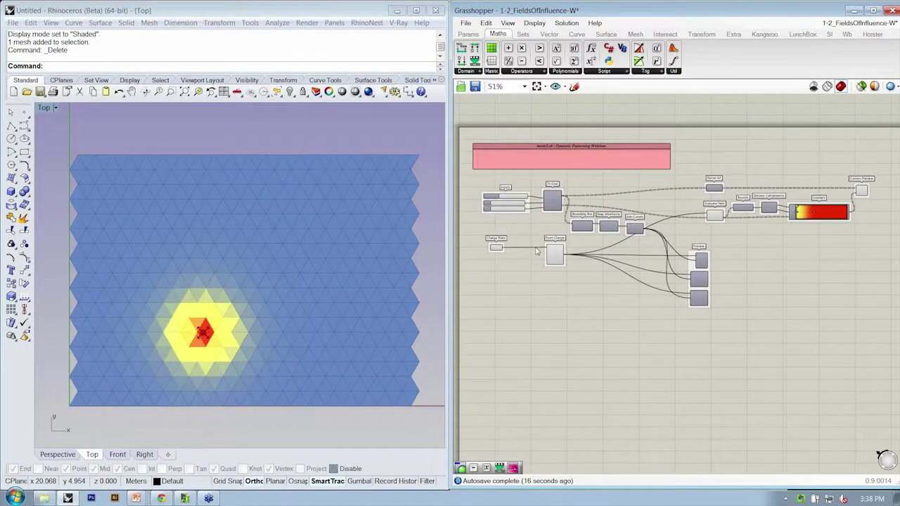
{"action": "scroll", "coordinate": [538, 253], "scroll_direction": "up", "scroll_amount": 5}
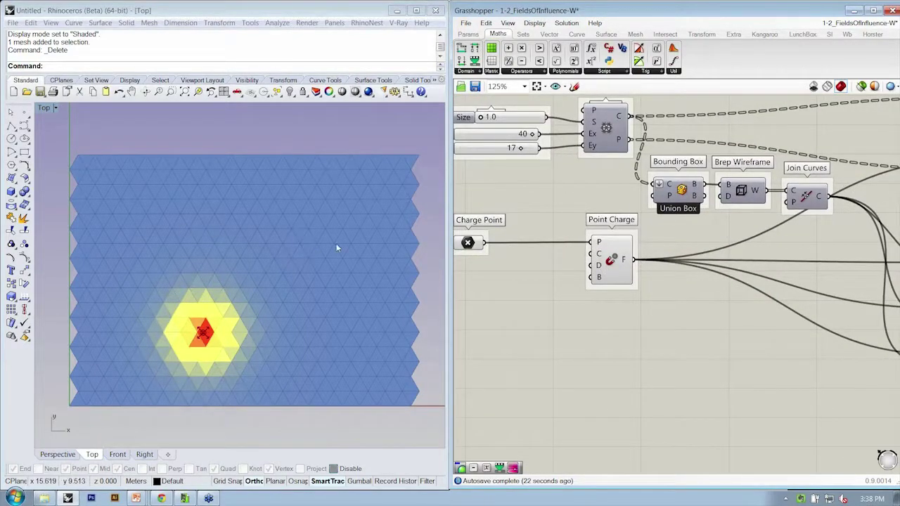
{"action": "left_click", "coordinate": [23, 113]}
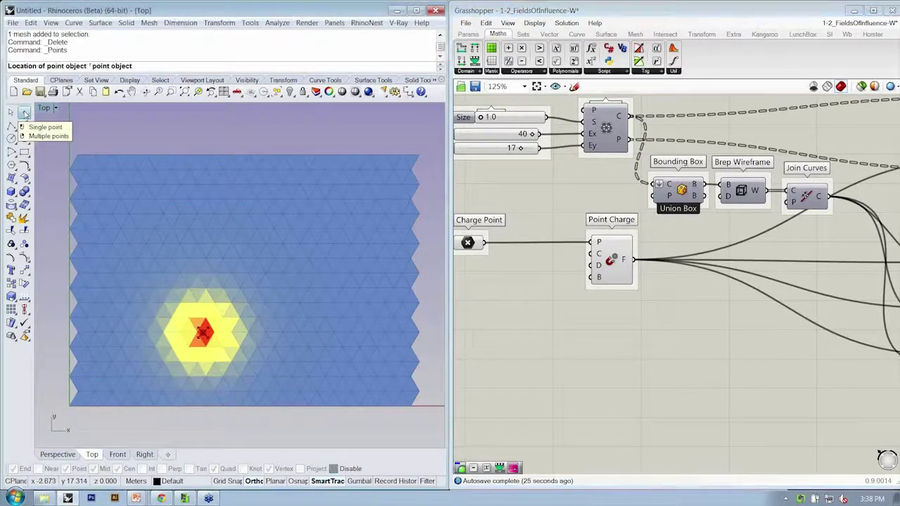
{"action": "left_click", "coordinate": [125, 213]}
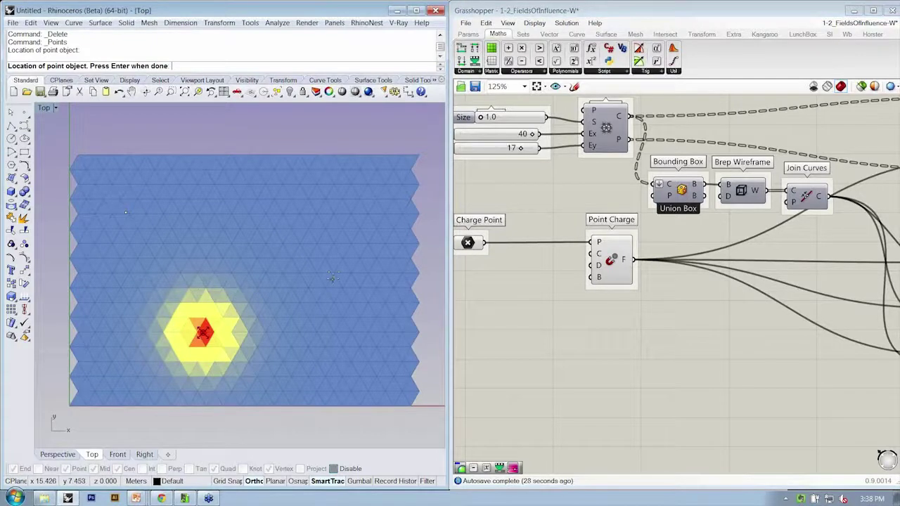
{"action": "left_click", "coordinate": [336, 264]}
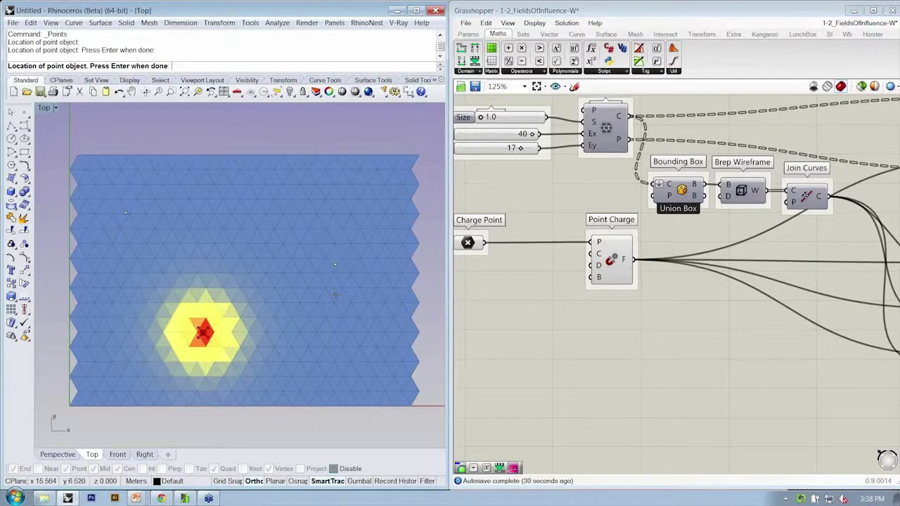
{"action": "key", "text": "Return"}
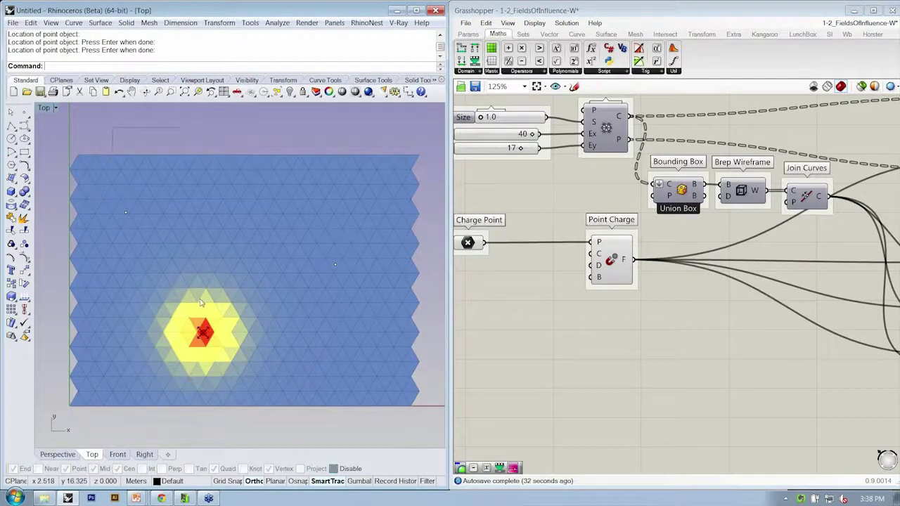
{"action": "left_click_drag", "start_coordinate": [229, 339], "coordinate": [361, 434]}
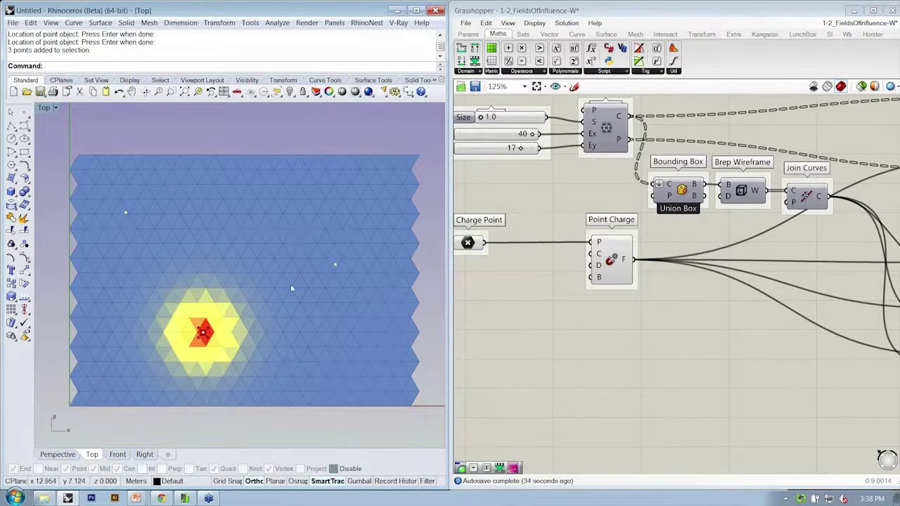
Save the Grasshopper definition, and save a copy of it as 1-2_FieldsOfInfluenceMultiple-W.
{"action": "scroll", "coordinate": [546, 311], "scroll_direction": "down", "scroll_amount": 8}
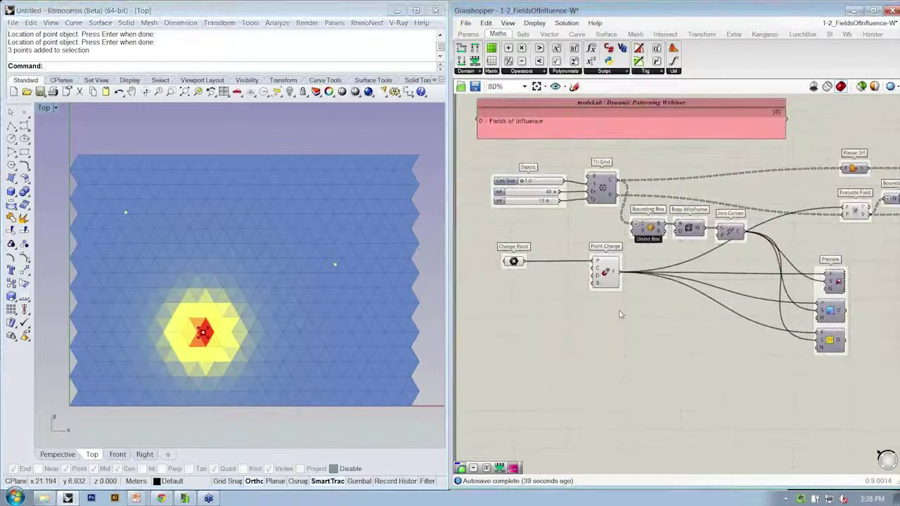
{"action": "key", "text": "ctrl+s"}
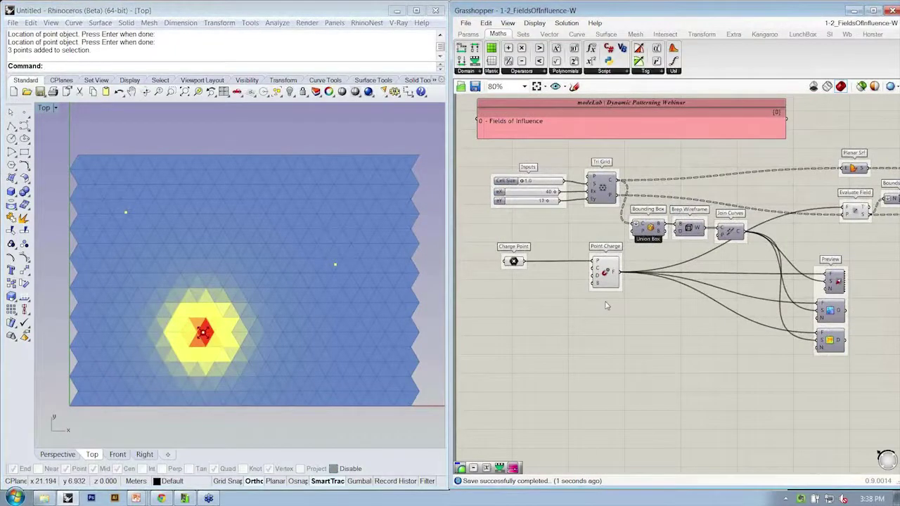
{"action": "key", "text": "ctrl+shift+s"}
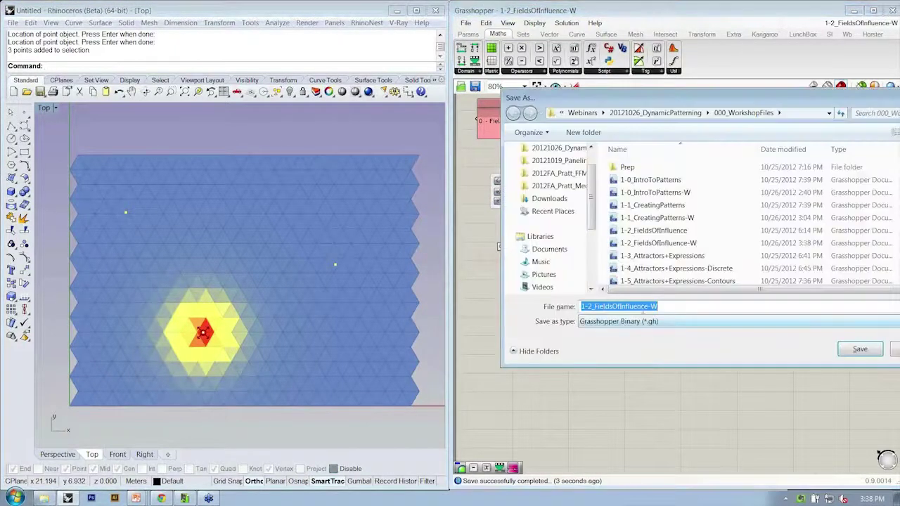
{"action": "left_click", "coordinate": [645, 307]}
{"action": "type", "text": "Multiple"}
{"action": "key", "text": "Return"}
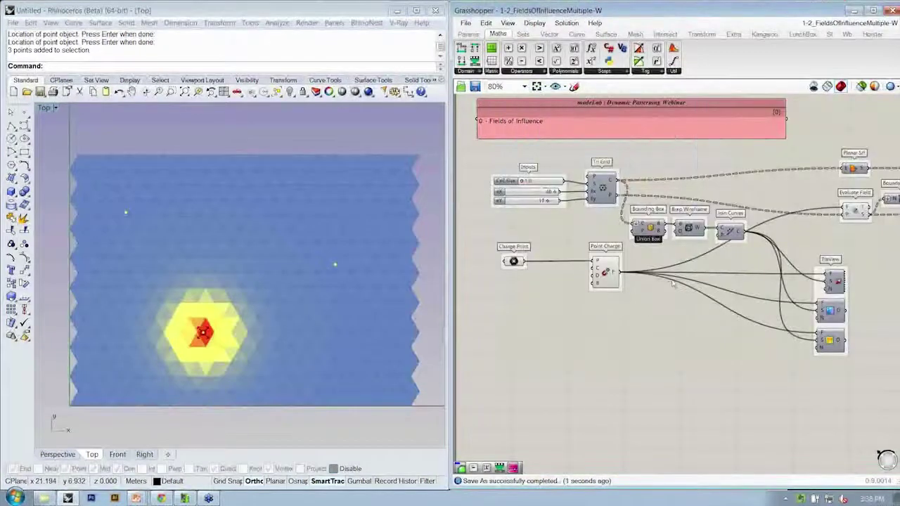
Set the Charge Point parameter to reference the three Rhino points with Set Multiple Points.
{"action": "scroll", "coordinate": [556, 260], "scroll_direction": "up", "scroll_amount": 3}
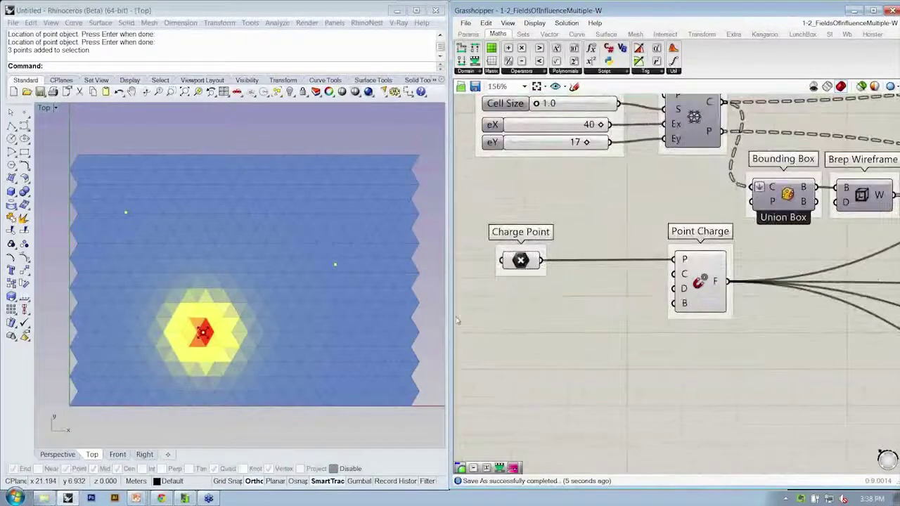
{"action": "left_click", "coordinate": [443, 356]}
{"action": "right_click", "coordinate": [524, 262]}
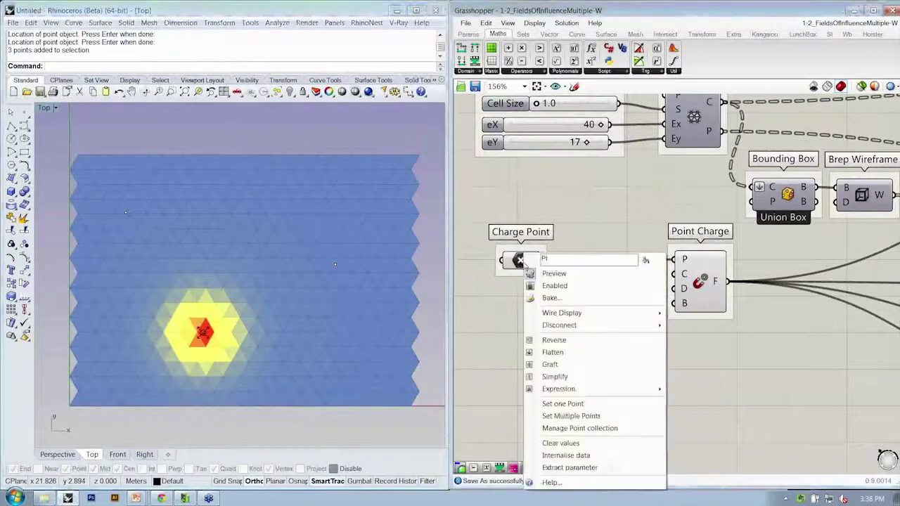
{"action": "left_click", "coordinate": [571, 416]}
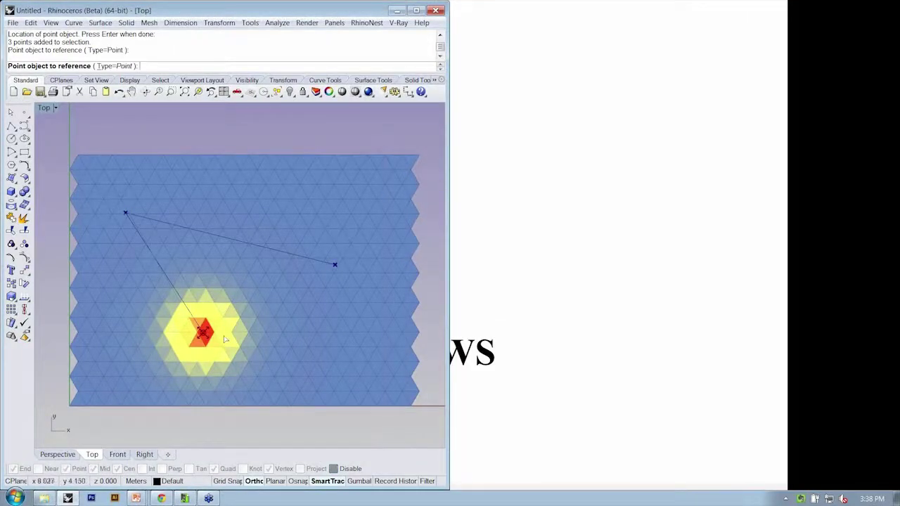
{"action": "key", "text": "Return"}
Examine the Point Charge output wires and the charge colouring around the three points in the Rhino viewport.
{"action": "scroll", "coordinate": [726, 320], "scroll_direction": "down", "scroll_amount": 2}
{"action": "right_click_drag", "start_coordinate": [727, 320], "coordinate": [550, 317]}
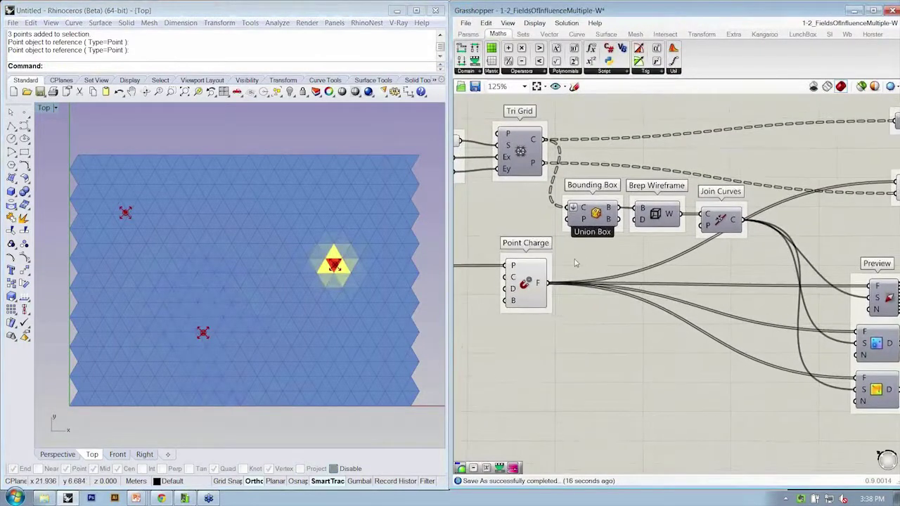
{"action": "left_click_drag", "start_coordinate": [575, 264], "coordinate": [652, 318]}
{"action": "scroll", "coordinate": [652, 318], "scroll_direction": "down", "scroll_amount": 1}
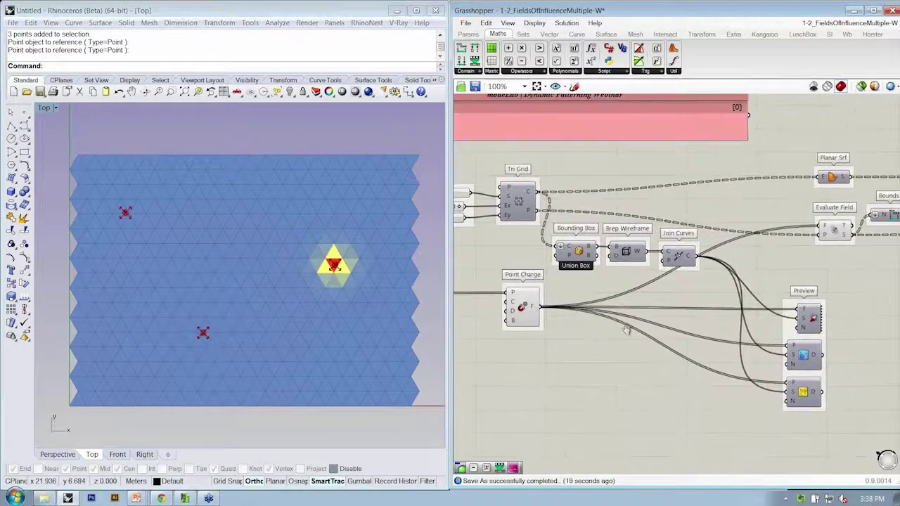
{"action": "left_click", "coordinate": [536, 310]}
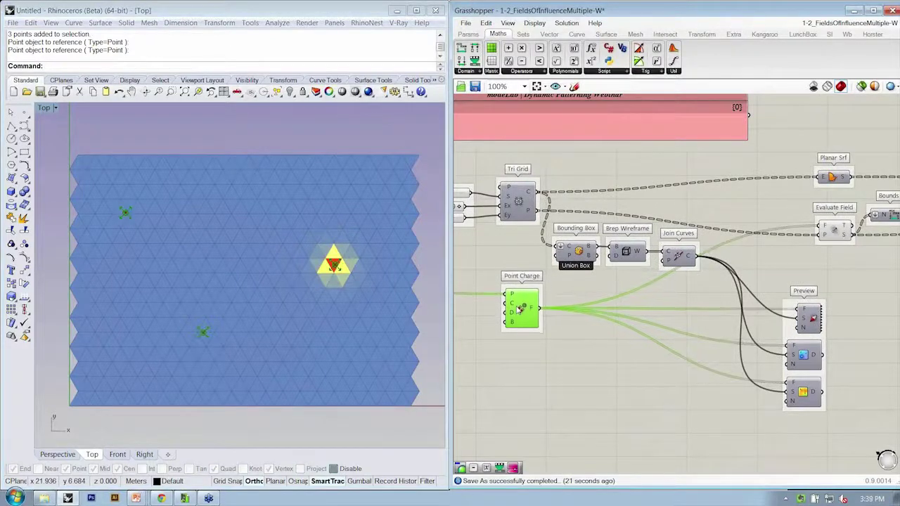
{"action": "left_click", "coordinate": [381, 277]}
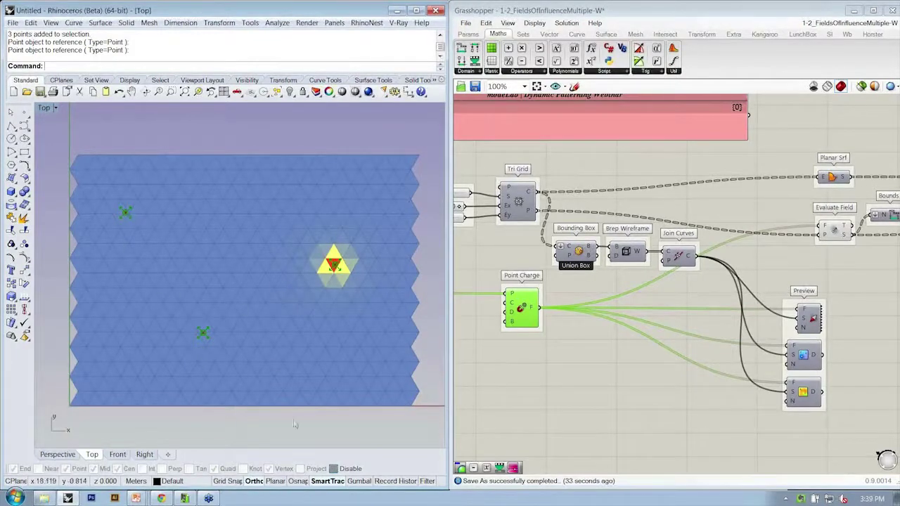
{"action": "left_click", "coordinate": [514, 410]}
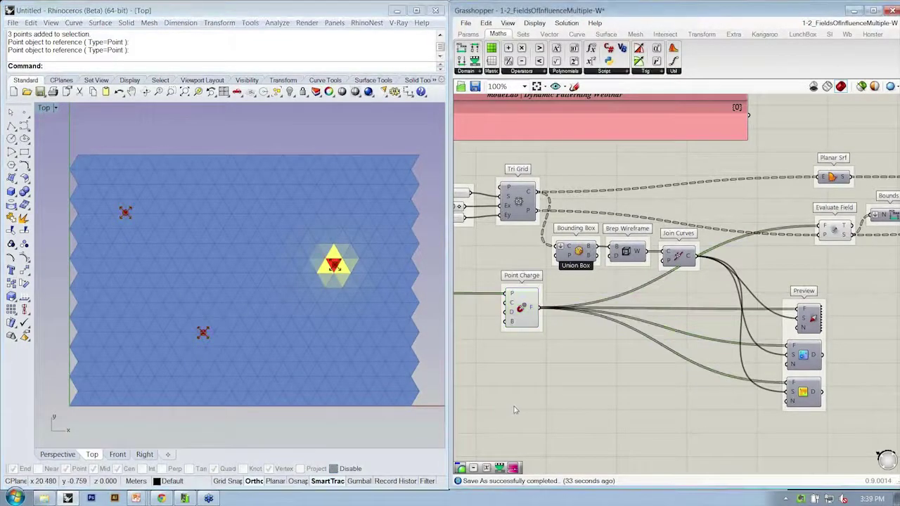
Add a Merge Fields component beside Point Charge and wire the Point Charge field output into its input.
{"action": "left_click", "coordinate": [551, 35]}
{"action": "left_click", "coordinate": [527, 71]}
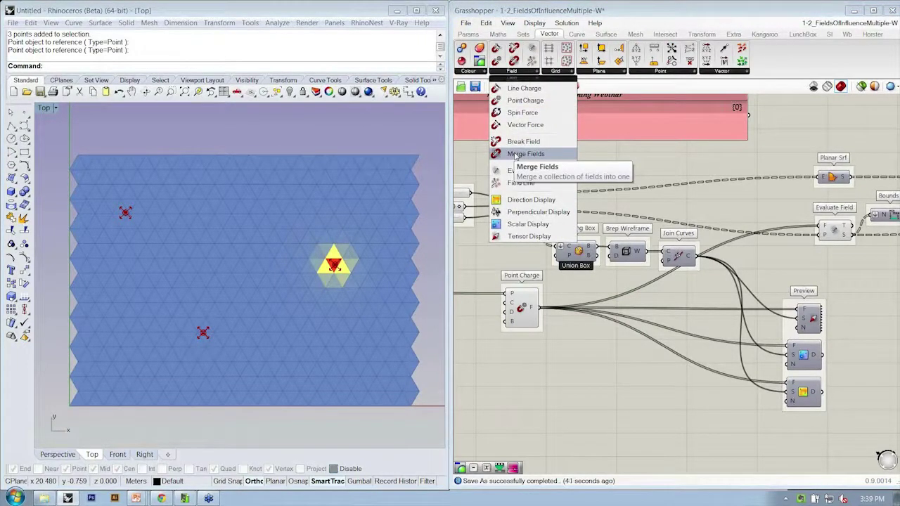
{"action": "left_click_drag", "start_coordinate": [517, 154], "coordinate": [574, 335]}
{"action": "scroll", "coordinate": [553, 314], "scroll_direction": "up", "scroll_amount": 2}
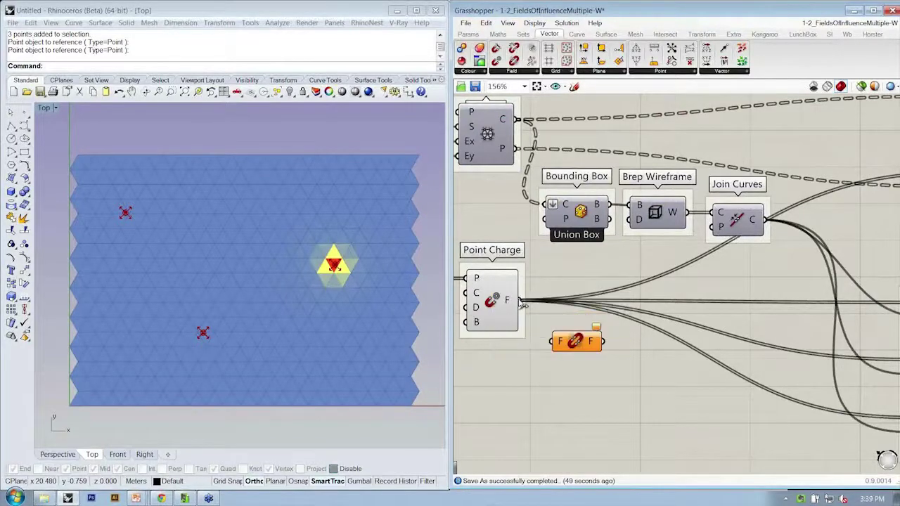
{"action": "left_click_drag", "start_coordinate": [553, 342], "coordinate": [507, 299]}
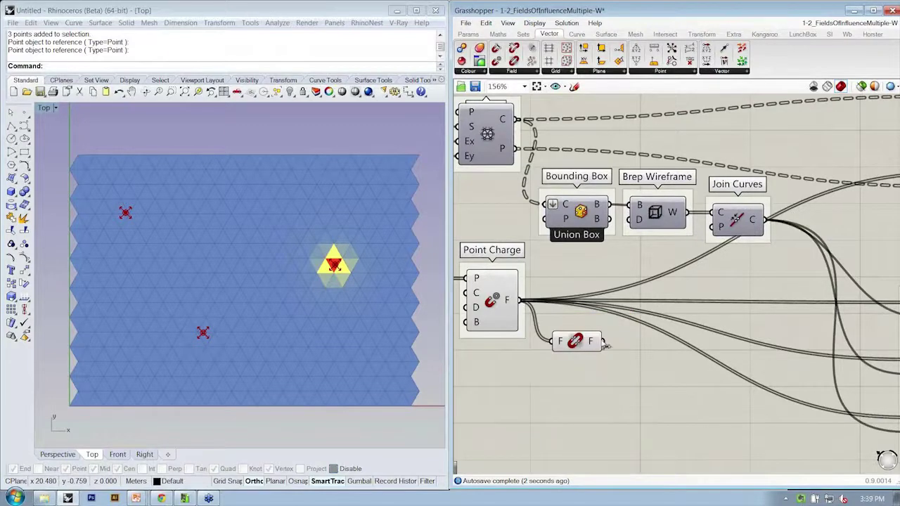
Rewire the field inputs of the three Preview group components and Evaluate Field to the Merge Fields output.
{"action": "mouse_move", "coordinate": [597, 343]}
{"action": "scroll", "coordinate": [596, 343], "scroll_direction": "down", "scroll_amount": 4}
{"action": "left_click_drag", "start_coordinate": [584, 309], "coordinate": [744, 318]}
{"action": "left_click_drag", "start_coordinate": [588, 311], "coordinate": [754, 289]}
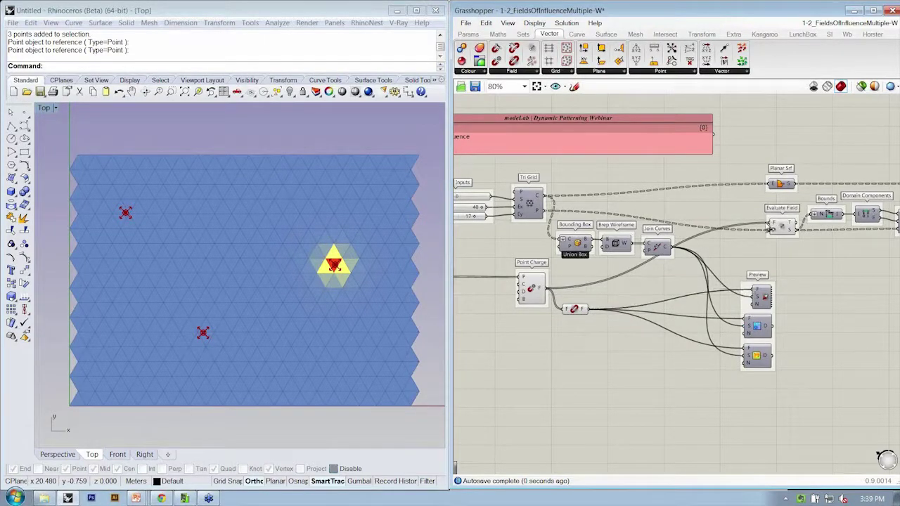
{"action": "left_click_drag", "start_coordinate": [772, 223], "coordinate": [574, 290]}
{"action": "left_click", "coordinate": [601, 320]}
Move the Gradient's yellow grip closer to the blue start to enlarge the yellow areas around the three points.
{"action": "right_click_drag", "start_coordinate": [874, 261], "coordinate": [729, 255]}
{"action": "scroll", "coordinate": [787, 255], "scroll_direction": "down", "scroll_amount": 1}
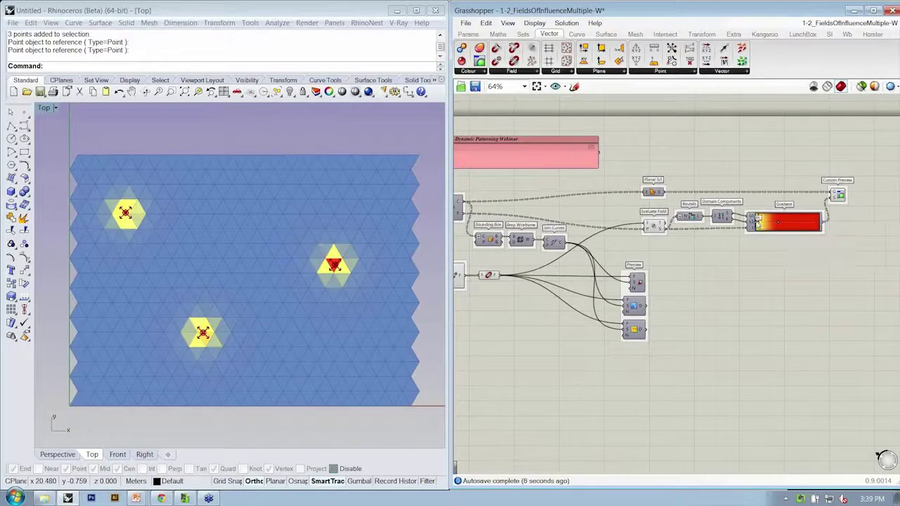
{"action": "mouse_move", "coordinate": [756, 221]}
{"action": "left_mouse_down"}
{"action": "mouse_move", "coordinate": [766, 222]}
{"action": "mouse_move", "coordinate": [758, 224]}
{"action": "left_mouse_up"}
{"action": "right_click_drag", "start_coordinate": [740, 267], "coordinate": [754, 270]}
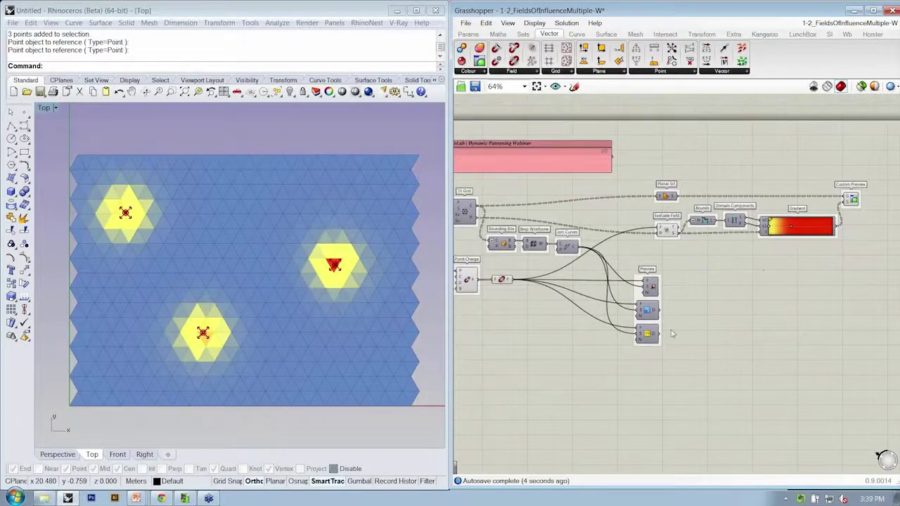
Turn off the preview of the Custom Preview component, and bring the Preview group's field display components into view.
{"action": "right_click_drag", "start_coordinate": [731, 228], "coordinate": [745, 227]}
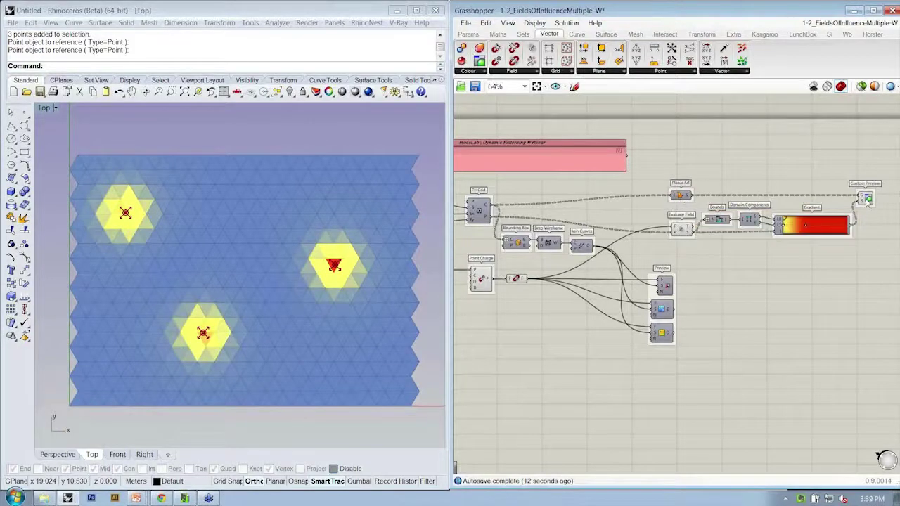
{"action": "right_click_drag", "start_coordinate": [869, 201], "coordinate": [833, 205]}
{"action": "right_click", "coordinate": [832, 205]}
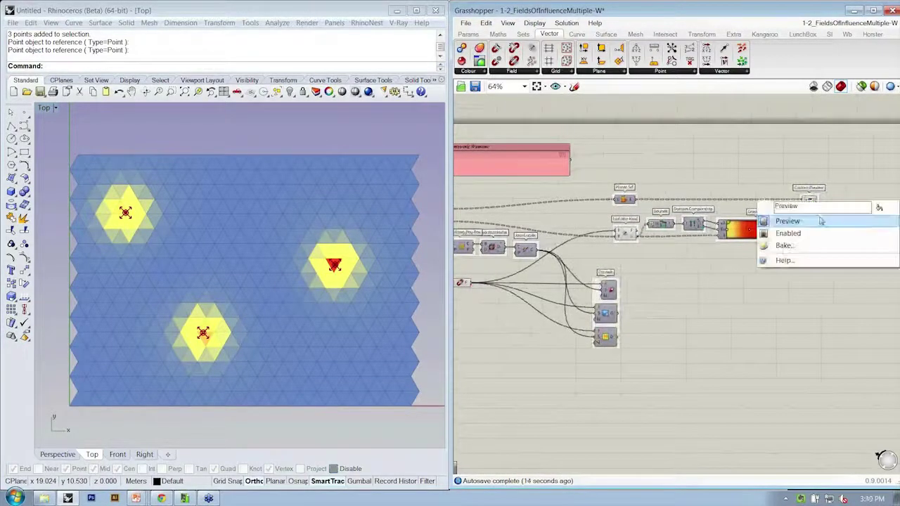
{"action": "left_click", "coordinate": [816, 221]}
{"action": "scroll", "coordinate": [618, 280], "scroll_direction": "up", "scroll_amount": 3}
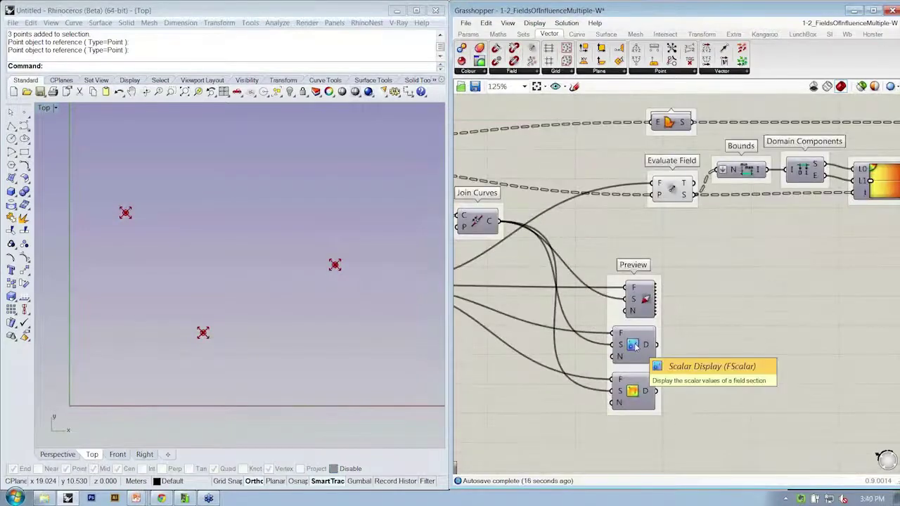
{"action": "right_click_drag", "start_coordinate": [640, 338], "coordinate": [658, 306]}
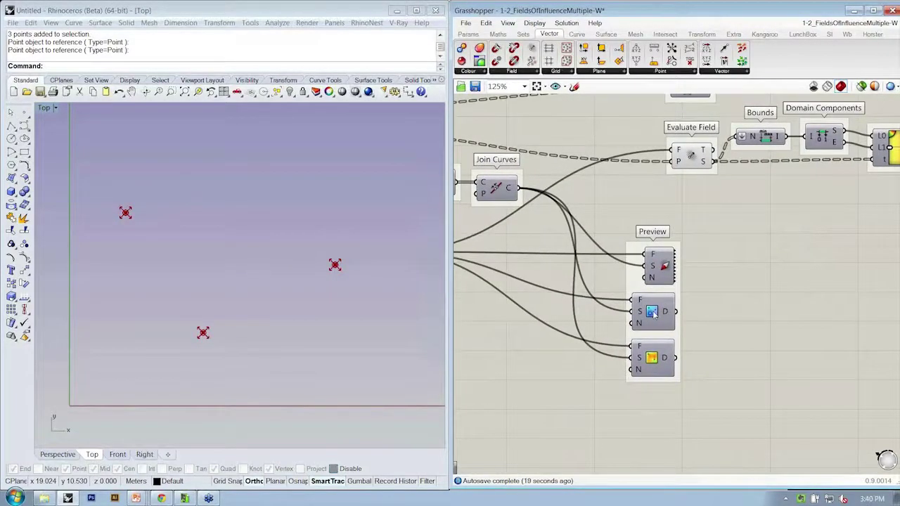
Turn on the preview of the Scalar Display component in the Preview group, and save the definition.
{"action": "right_click", "coordinate": [654, 313]}
{"action": "left_click", "coordinate": [666, 334]}
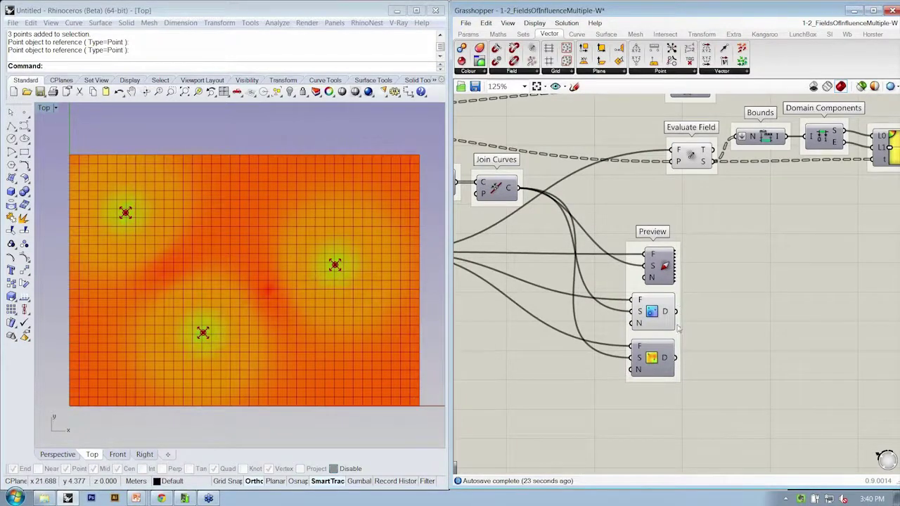
{"action": "scroll", "coordinate": [320, 320], "scroll_direction": "down", "scroll_amount": 2}
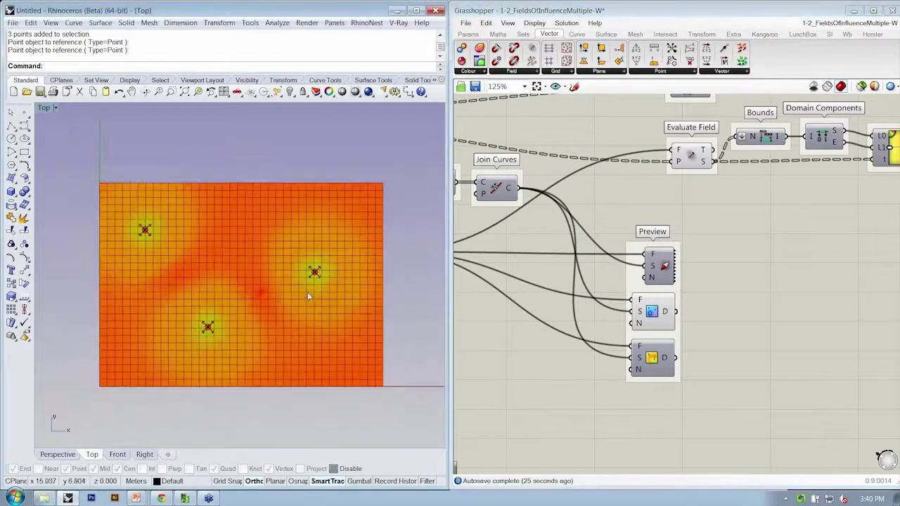
{"action": "right_click_drag", "start_coordinate": [307, 294], "coordinate": [313, 298]}
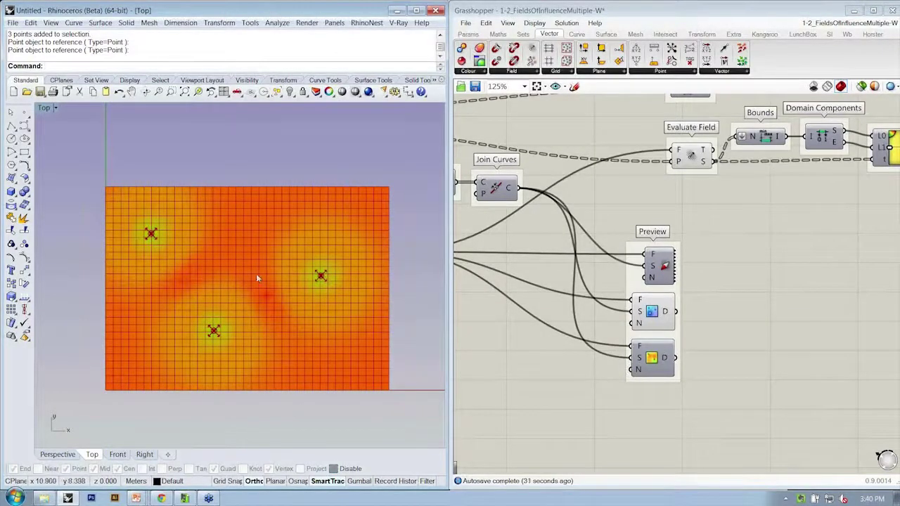
{"action": "right_click_drag", "start_coordinate": [692, 162], "coordinate": [690, 167]}
{"action": "scroll", "coordinate": [689, 163], "scroll_direction": "down", "scroll_amount": 4}
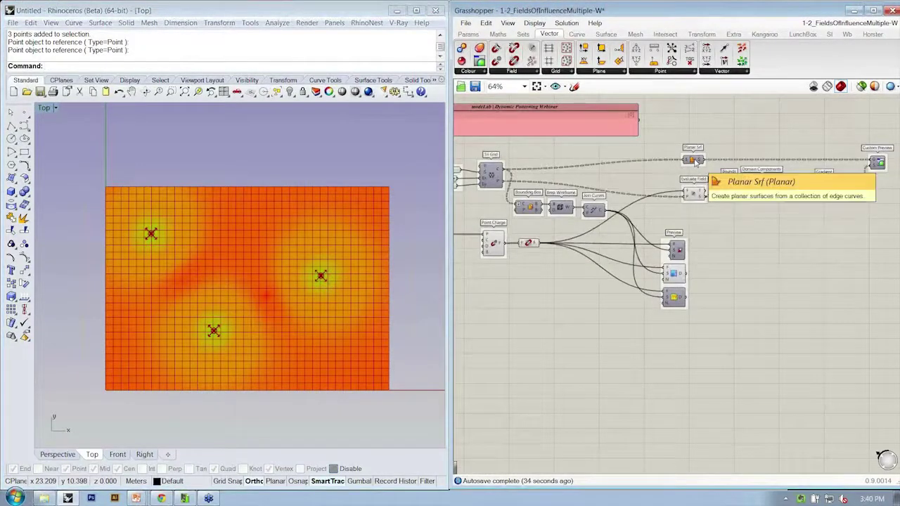
{"action": "scroll", "coordinate": [720, 285], "scroll_direction": "down", "scroll_amount": 3}
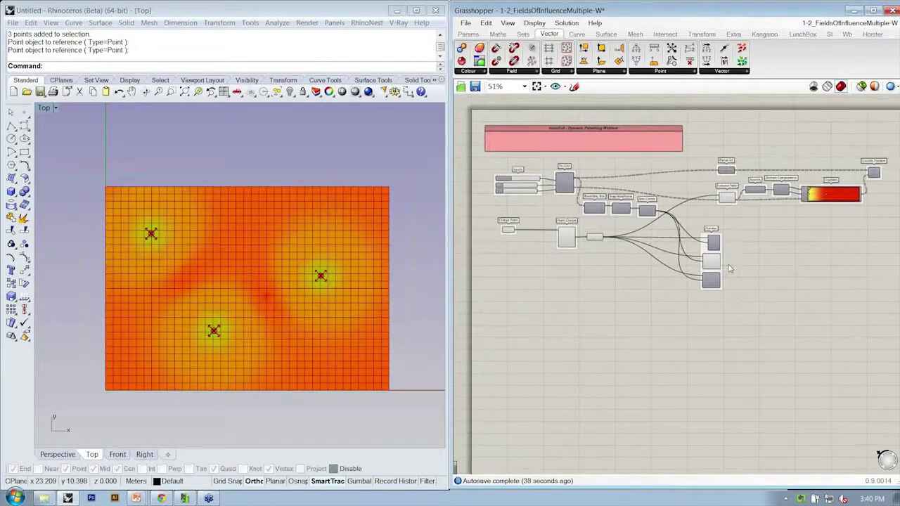
{"action": "key", "text": "ctrl+s"}
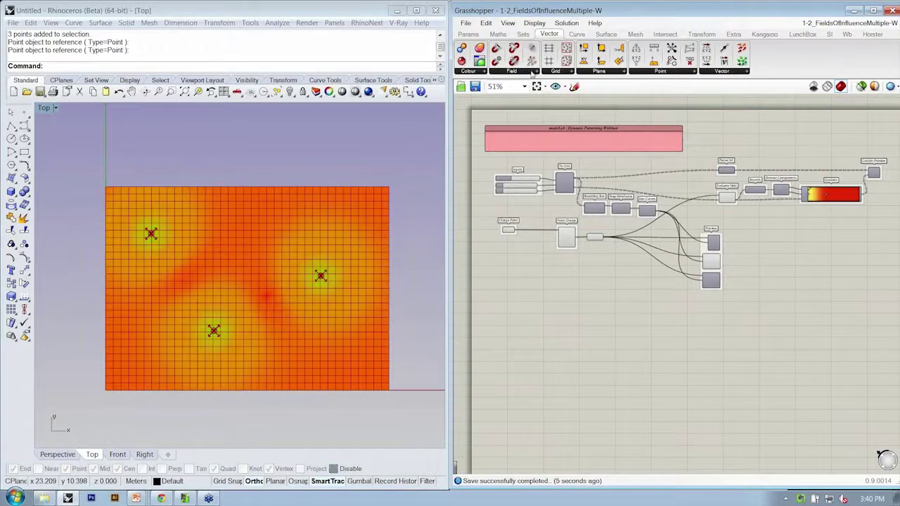
Add a Spin Force component below Point Charge, feed it the charge points, and wire its output into Merge Fields in place of Point Charge.
{"action": "left_click", "coordinate": [534, 73]}
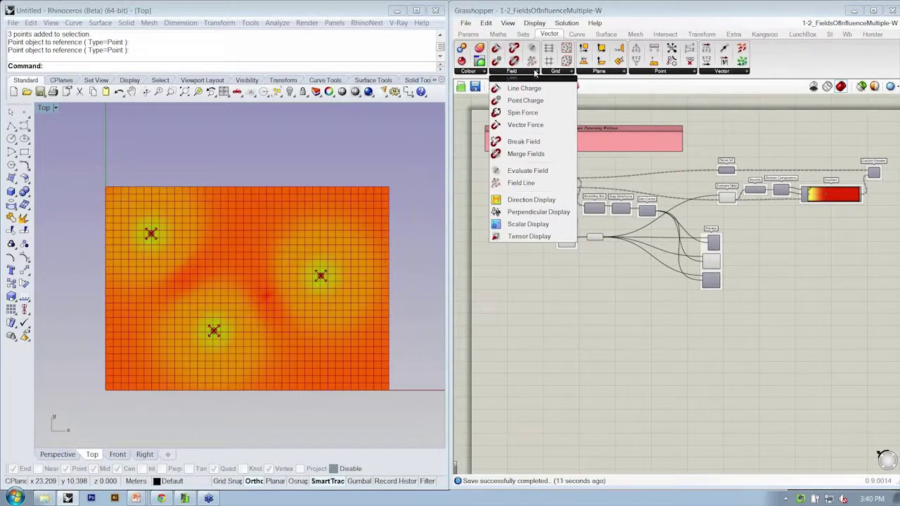
{"action": "left_click", "coordinate": [526, 101]}
{"action": "left_click", "coordinate": [572, 264]}
{"action": "scroll", "coordinate": [534, 240], "scroll_direction": "up", "scroll_amount": 3}
{"action": "left_click_drag", "start_coordinate": [498, 223], "coordinate": [642, 237]}
{"action": "right_click_drag", "start_coordinate": [758, 281], "coordinate": [625, 251]}
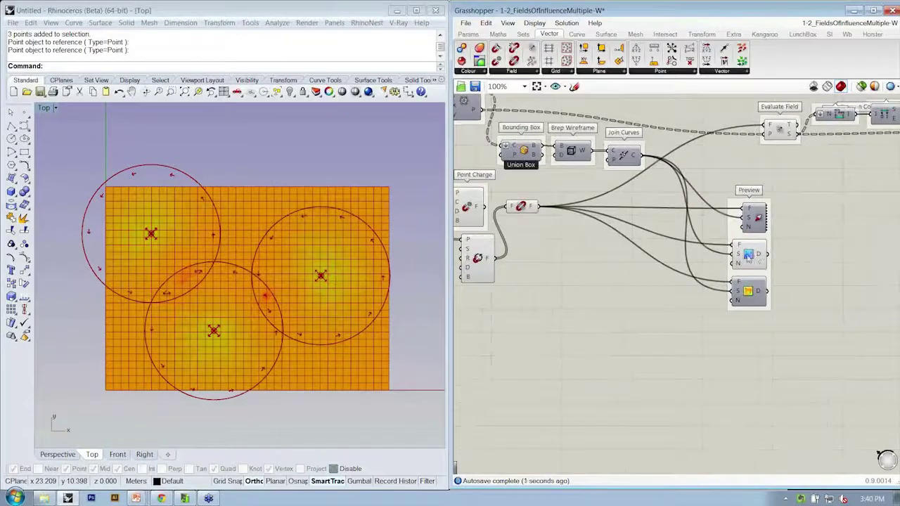
Turn off the preview of Scalar Display and turn on the preview of Direction Display.
{"action": "right_click", "coordinate": [744, 254]}
{"action": "left_click", "coordinate": [759, 279]}
{"action": "right_click", "coordinate": [745, 289]}
{"action": "left_click", "coordinate": [757, 316]}
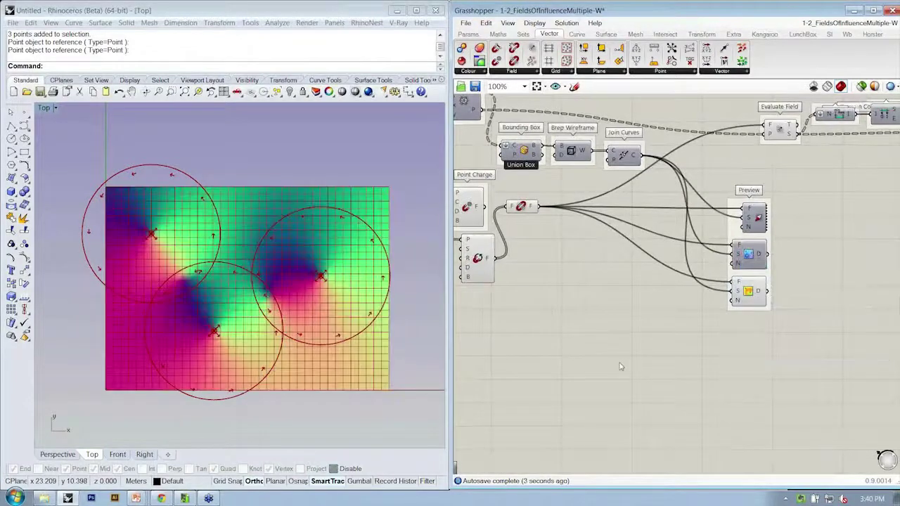
Delete the Spin Force component and restore the Point Charge output as the input of Merge Fields.
{"action": "right_click_drag", "start_coordinate": [544, 302], "coordinate": [598, 321]}
{"action": "left_click_drag", "start_coordinate": [531, 276], "coordinate": [518, 278]}
{"action": "key", "text": "Delete"}
{"action": "scroll", "coordinate": [613, 252], "scroll_direction": "down", "scroll_amount": 3}
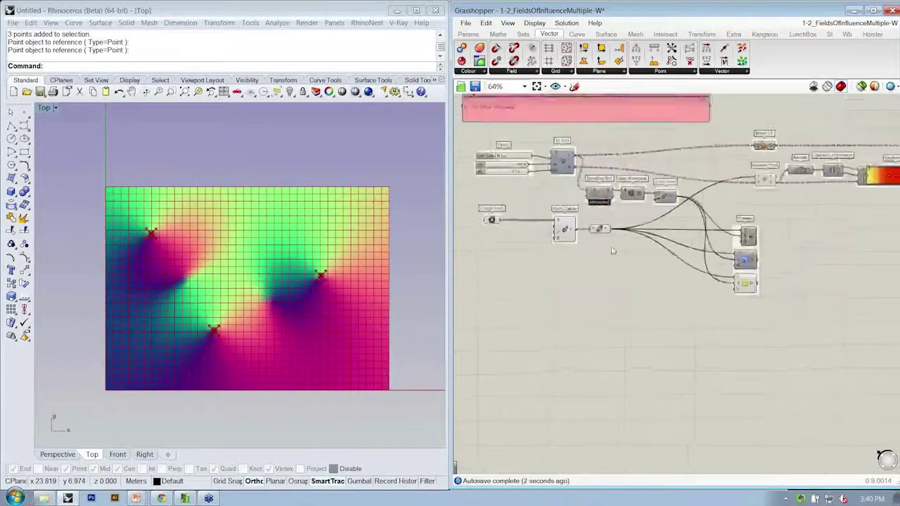
{"action": "mouse_move", "coordinate": [614, 251]}
{"action": "right_mouse_down"}
{"action": "mouse_move", "coordinate": [639, 277]}
{"action": "mouse_move", "coordinate": [618, 269]}
{"action": "right_mouse_up"}
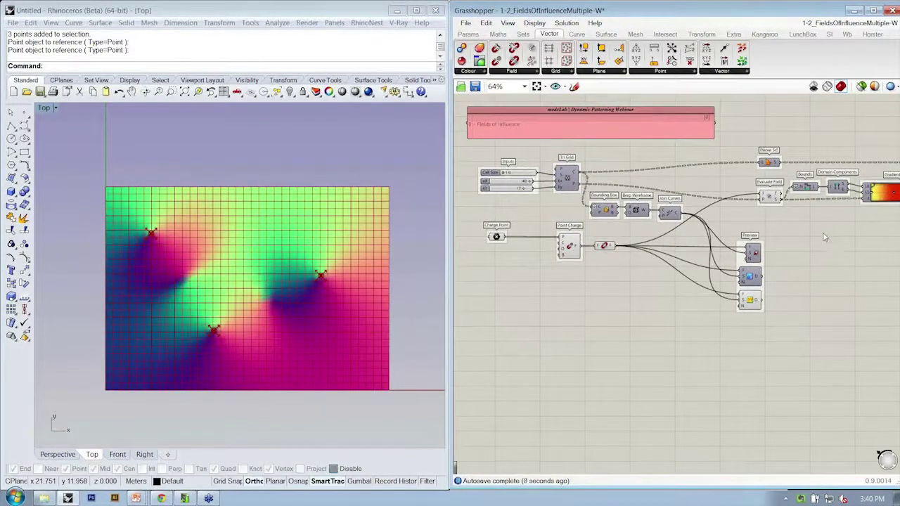
Save the FieldsOfInfluenceMultiple definition and close its document in Grasshopper.
{"action": "scroll", "coordinate": [825, 236], "scroll_direction": "down", "scroll_amount": 2}
{"action": "right_click_drag", "start_coordinate": [824, 214], "coordinate": [802, 228]}
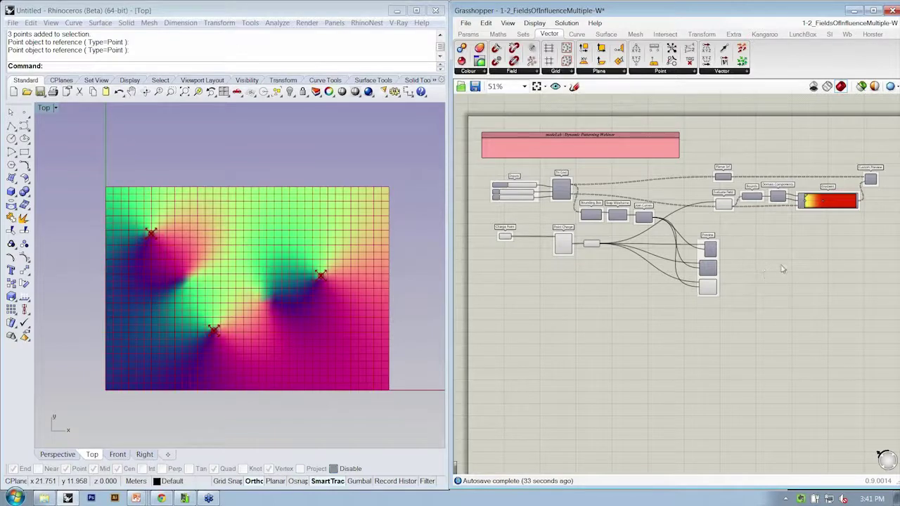
{"action": "right_click_drag", "start_coordinate": [742, 247], "coordinate": [722, 263]}
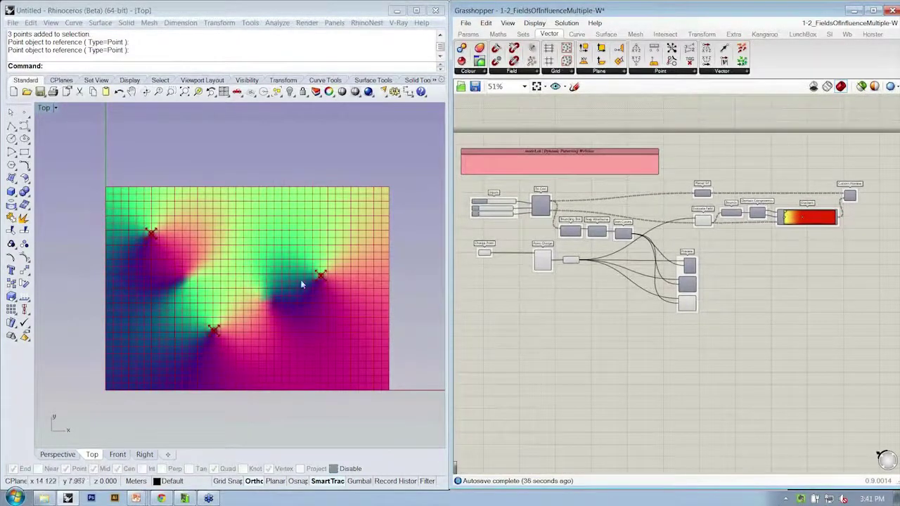
{"action": "mouse_move", "coordinate": [256, 221]}
{"action": "right_mouse_down"}
{"action": "mouse_move", "coordinate": [231, 222]}
{"action": "mouse_move", "coordinate": [256, 221]}
{"action": "right_mouse_up"}
{"action": "scroll", "coordinate": [232, 243], "scroll_direction": "up", "scroll_amount": 2}
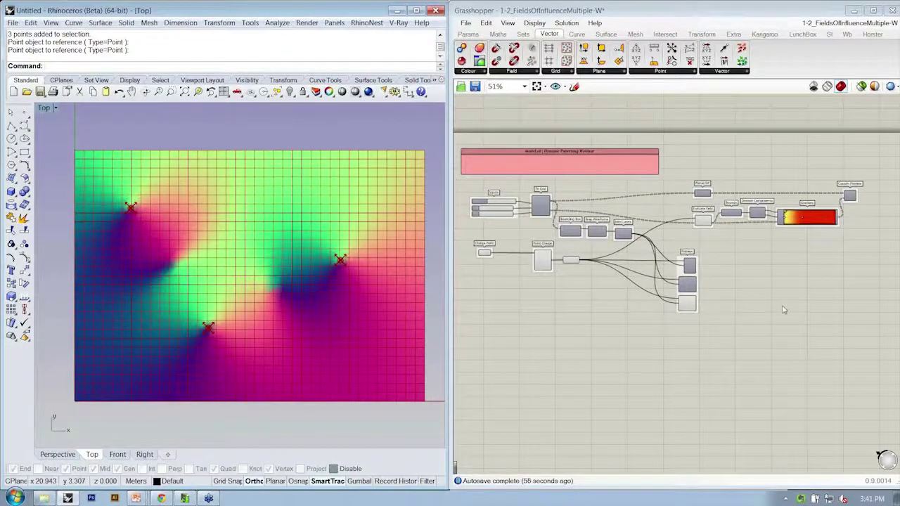
{"action": "right_click_drag", "start_coordinate": [784, 309], "coordinate": [778, 307]}
{"action": "key", "text": "ctrl+s"}
{"action": "key", "text": "ctrl+w"}
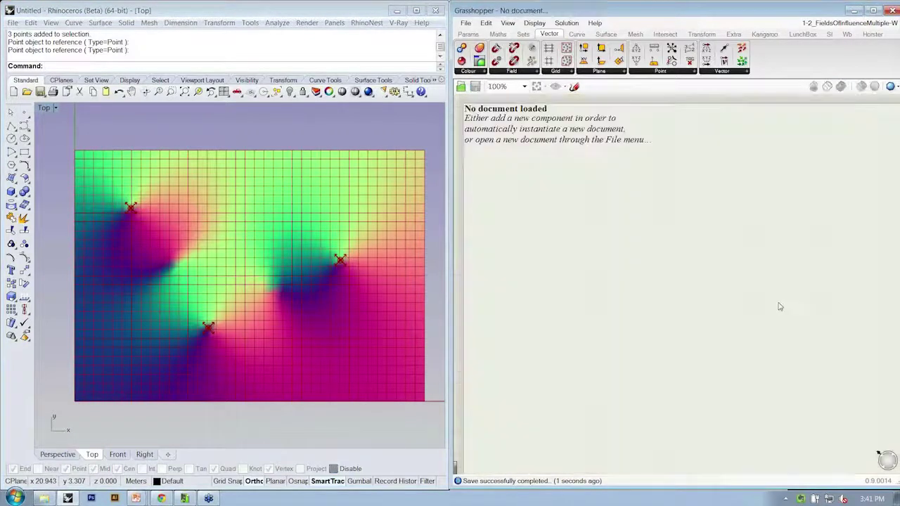